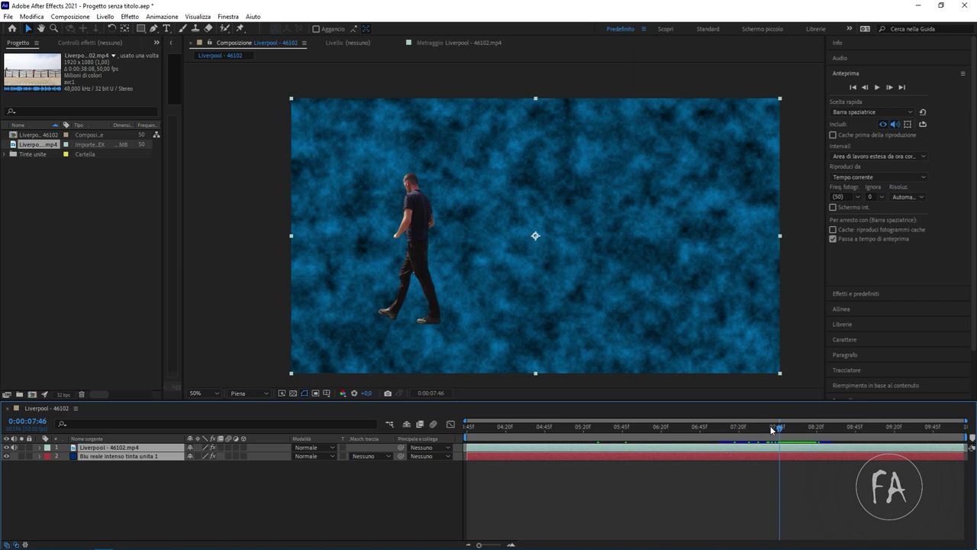
# Step: Open Liverpool - 46102.mp4 in the Footage viewer and scrub back and forth through the man's walk
pyautogui.doubleClick(32, 145)
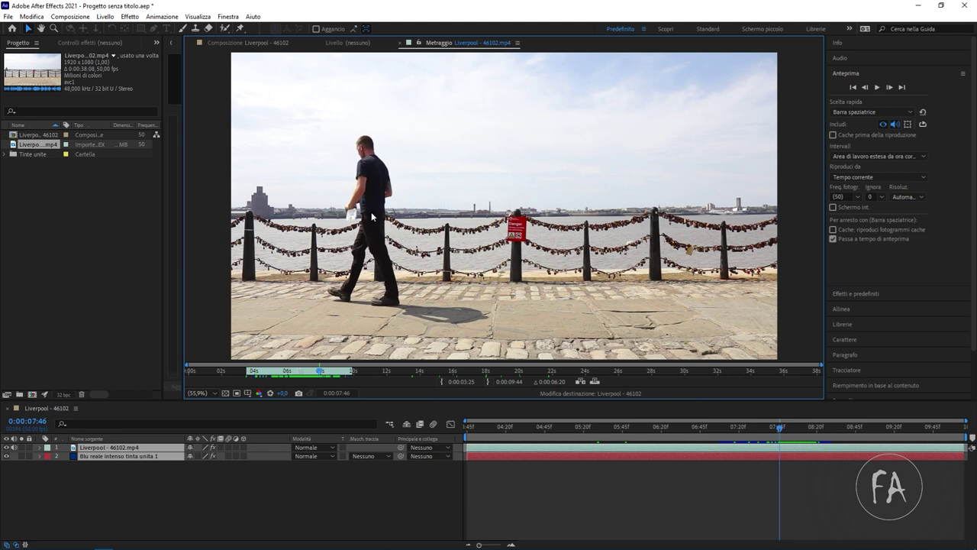
pyautogui.moveTo(322, 377); pyautogui.dragTo(313, 375)
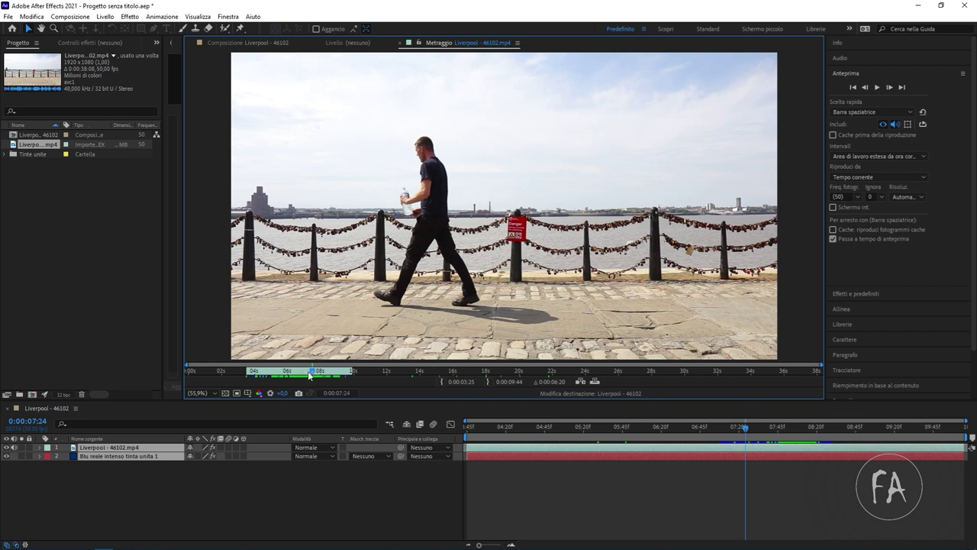
pyautogui.moveTo(310, 374); pyautogui.dragTo(306, 374)
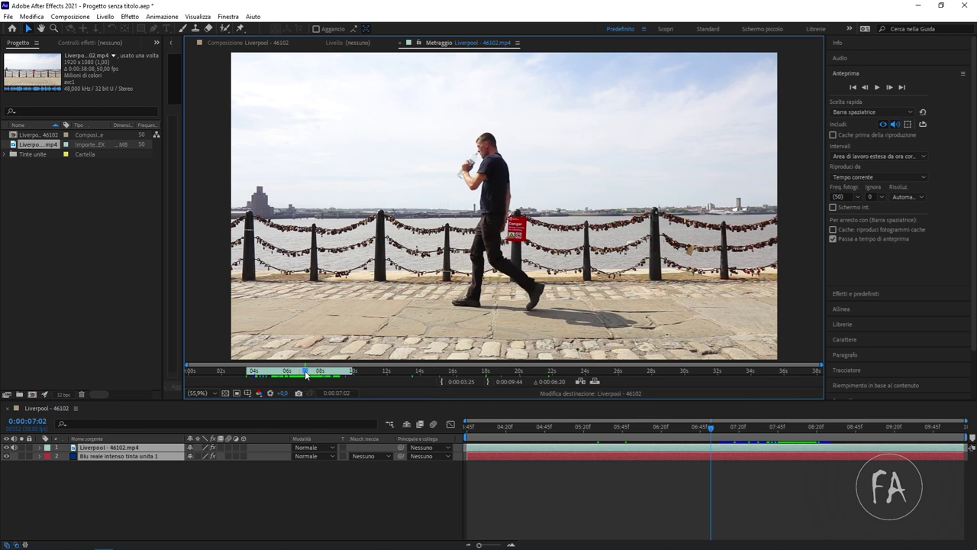
# Step: Create a new composition, Composizione 1, at 1280×720 with default settings
pyautogui.rightClick(86, 235)
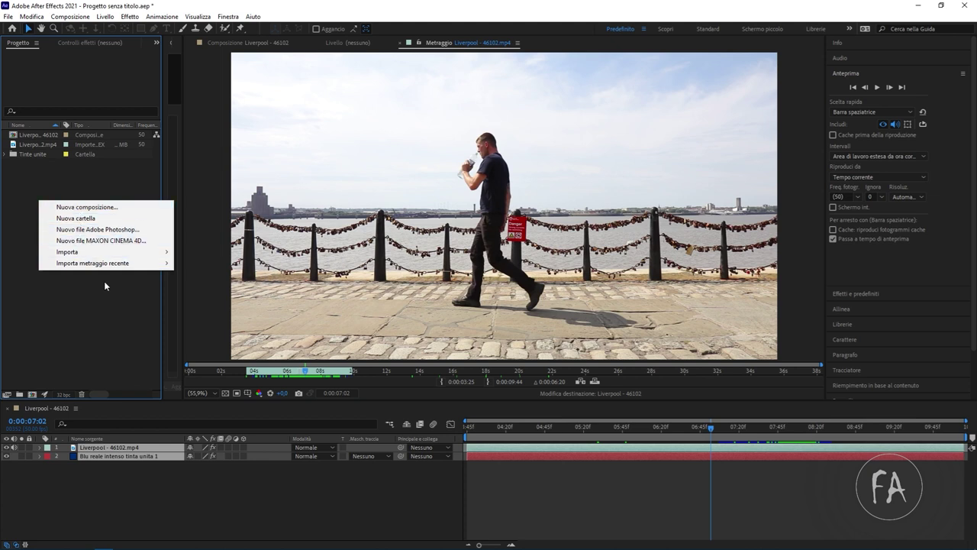
pyautogui.click(92, 208)
pyautogui.press('Return')
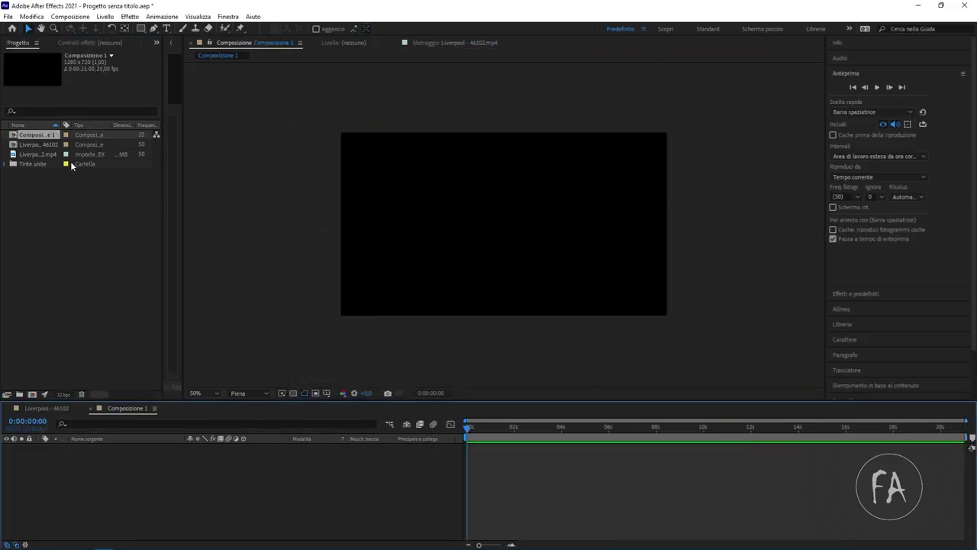
# Step: Add the Liverpool clip as a layer and scale it down to fit the frame at 3 seconds
pyautogui.moveTo(33, 155); pyautogui.dragTo(103, 476)
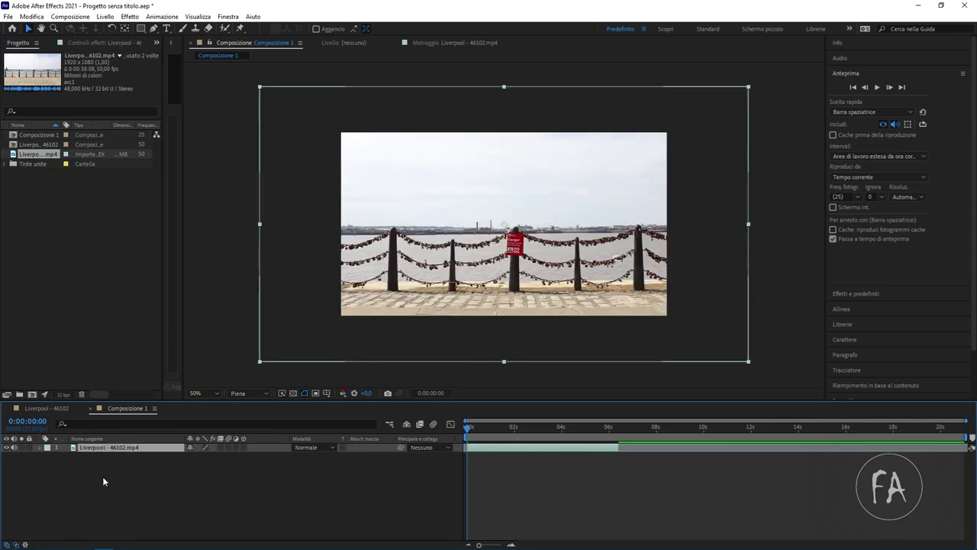
pyautogui.moveTo(507, 429); pyautogui.dragTo(539, 429)
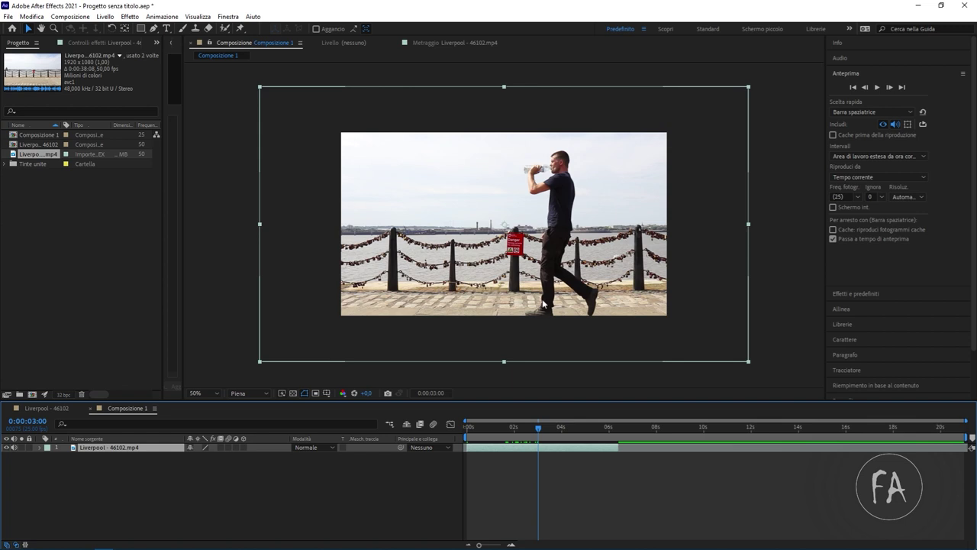
pyautogui.moveTo(748, 362); pyautogui.dragTo(683, 323)
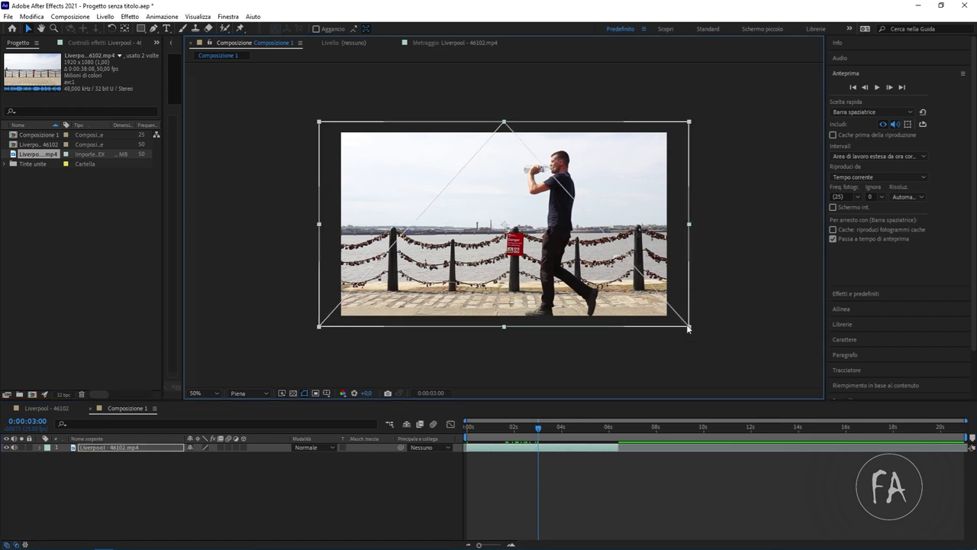
pyautogui.press('/')
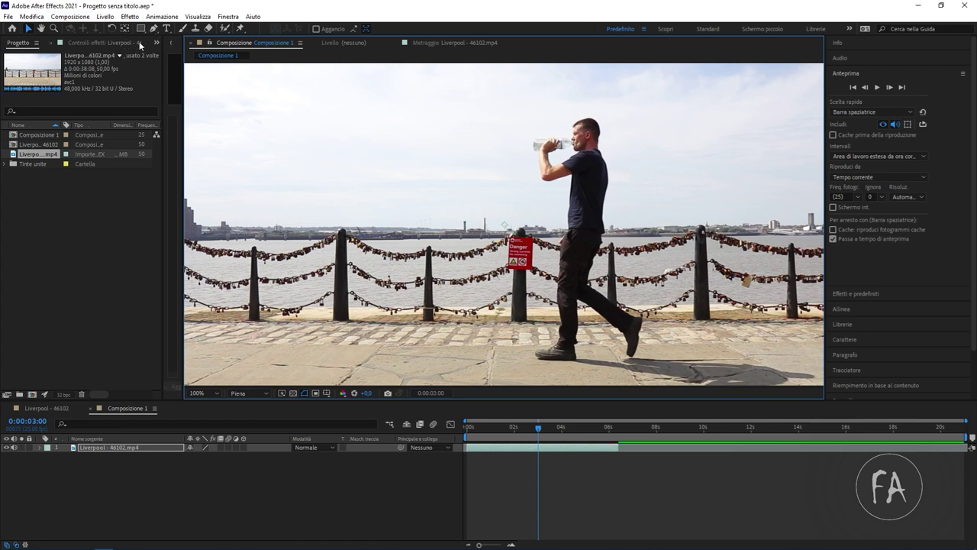
# Step: Zoom in and place RotoBézier mask points from the man's shirt down his back to the leg
pyautogui.press('h')
pyautogui.press('.')
pyautogui.press('.')
pyautogui.press('.')
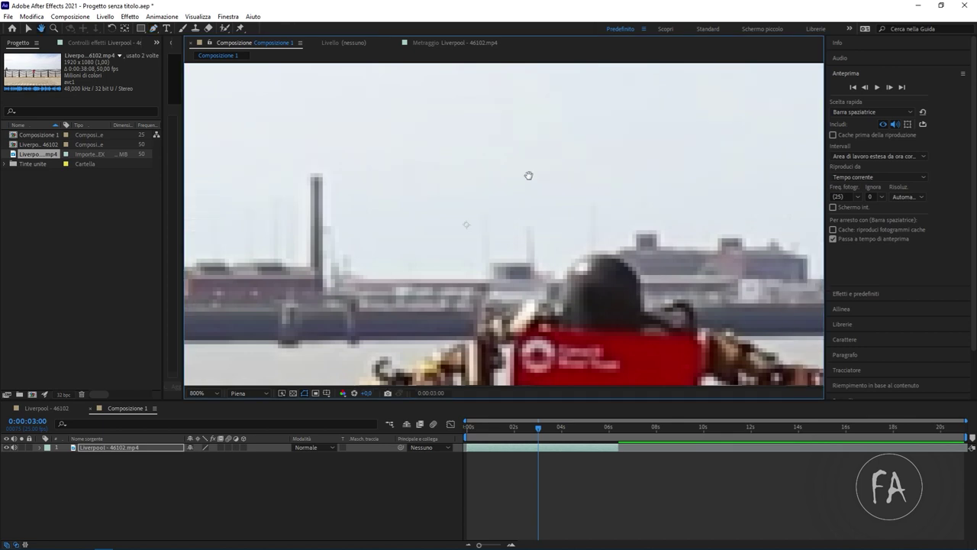
pyautogui.press(',')
pyautogui.press('g')
pyautogui.scroll(-2, 504, 126)
pyautogui.click(514, 104)
pyautogui.click(504, 193)
pyautogui.click(503, 185)
pyautogui.click(503, 204)
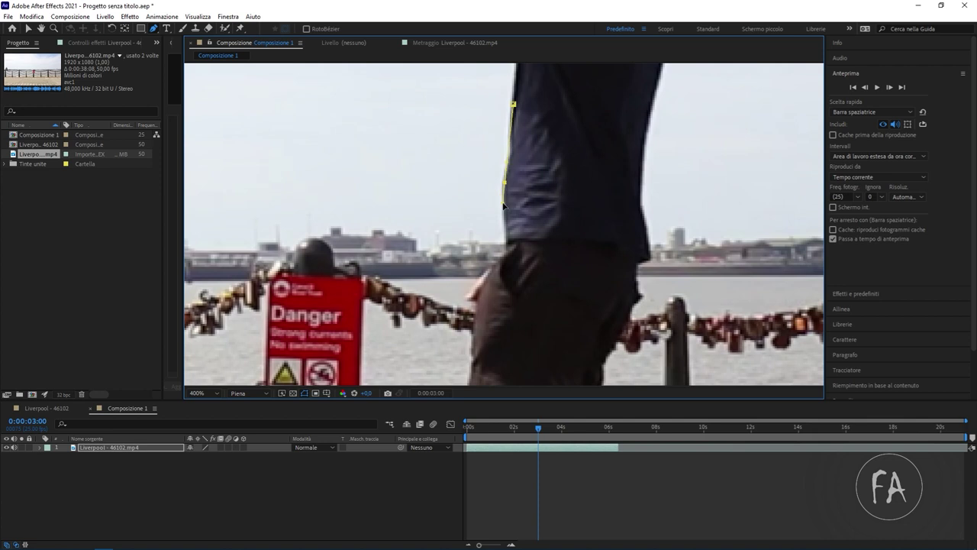
pyautogui.click(505, 240)
pyautogui.click(494, 261)
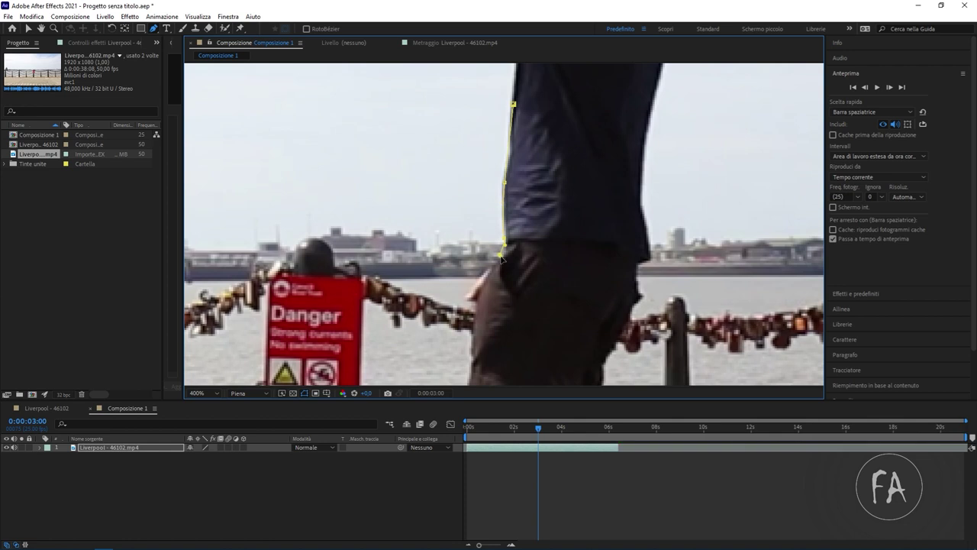
pyautogui.click(469, 295)
pyautogui.click(469, 311)
pyautogui.click(472, 326)
# Step: Continue the mask points down the back edge of the leg toward the ankle and shoe
pyautogui.moveTo(472, 333); pyautogui.dragTo(490, 235)
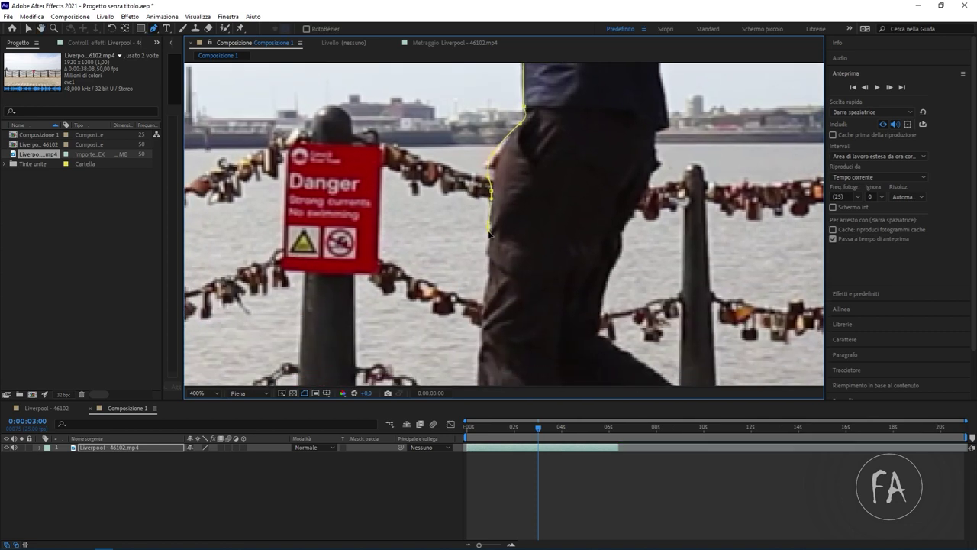
pyautogui.click(486, 280)
pyautogui.click(482, 302)
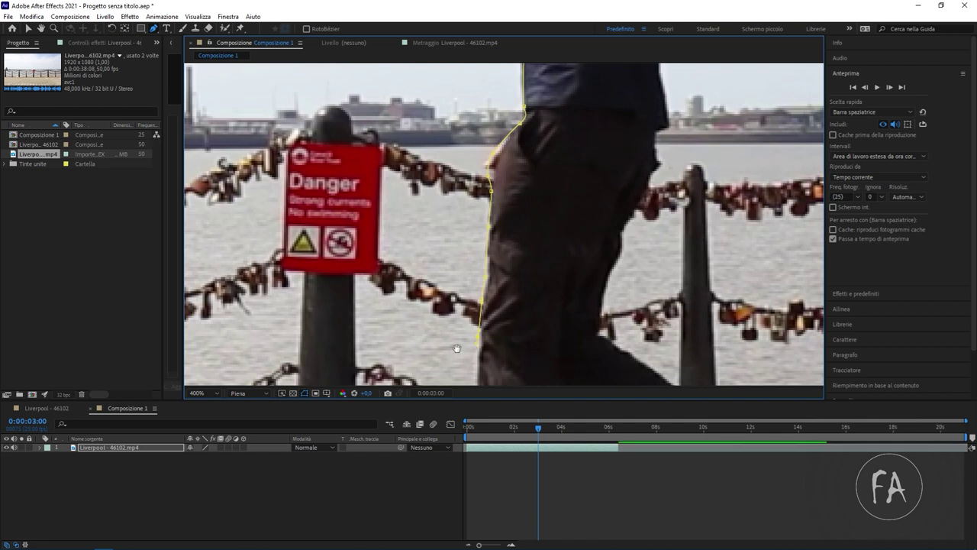
pyautogui.moveTo(457, 349); pyautogui.dragTo(485, 217)
pyautogui.click(489, 233)
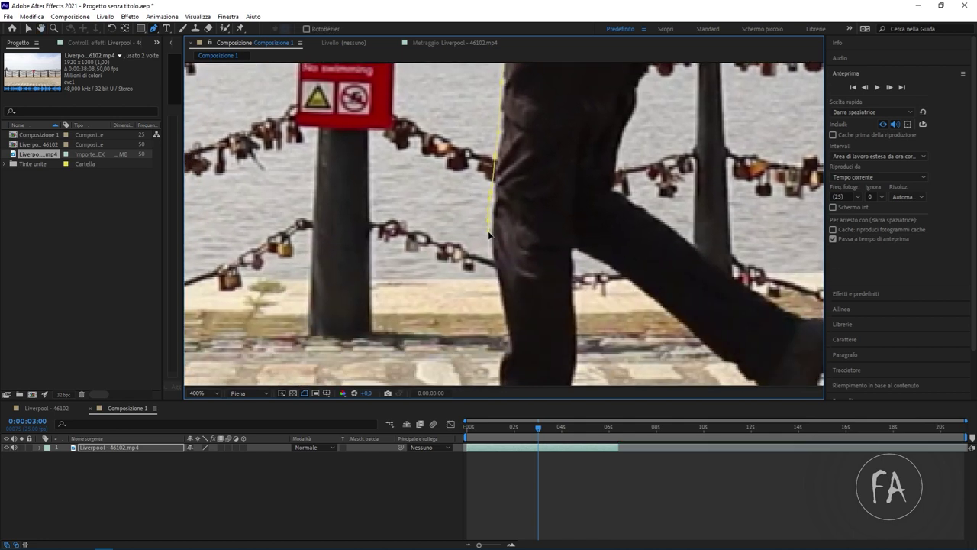
pyautogui.click(493, 269)
pyautogui.click(506, 334)
pyautogui.moveTo(506, 336)
pyautogui.mouseDown()
pyautogui.moveTo(519, 245)
pyautogui.moveTo(517, 297)
pyautogui.moveTo(487, 330)
pyautogui.mouseUp()
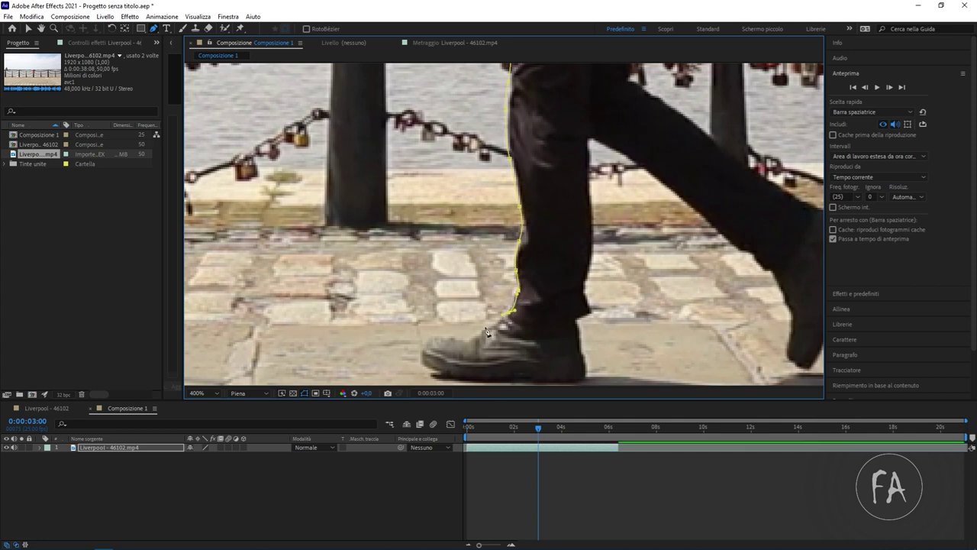
pyautogui.scroll(4, 503, 290)
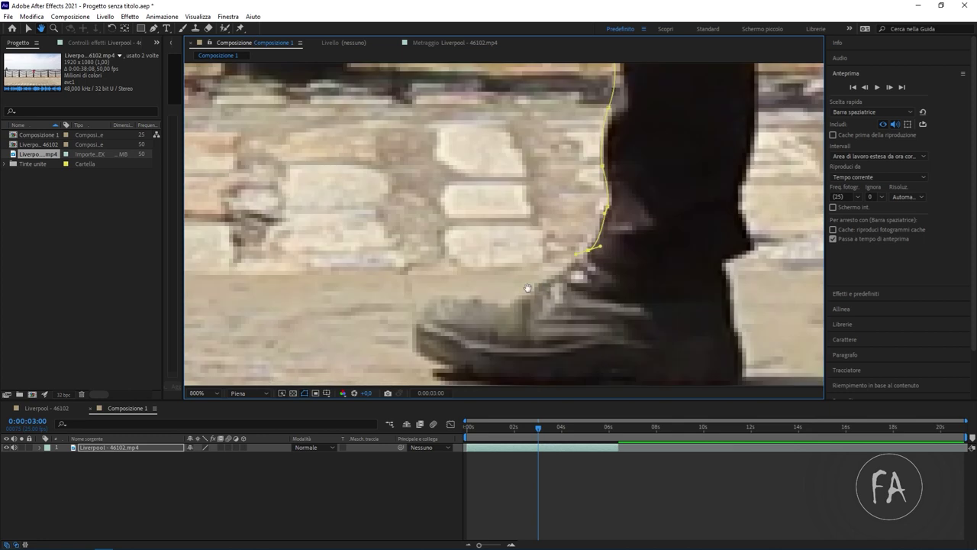
# Step: Trace the mask along the shoe's upper edge and around the toe down to the sole
pyautogui.press('g')
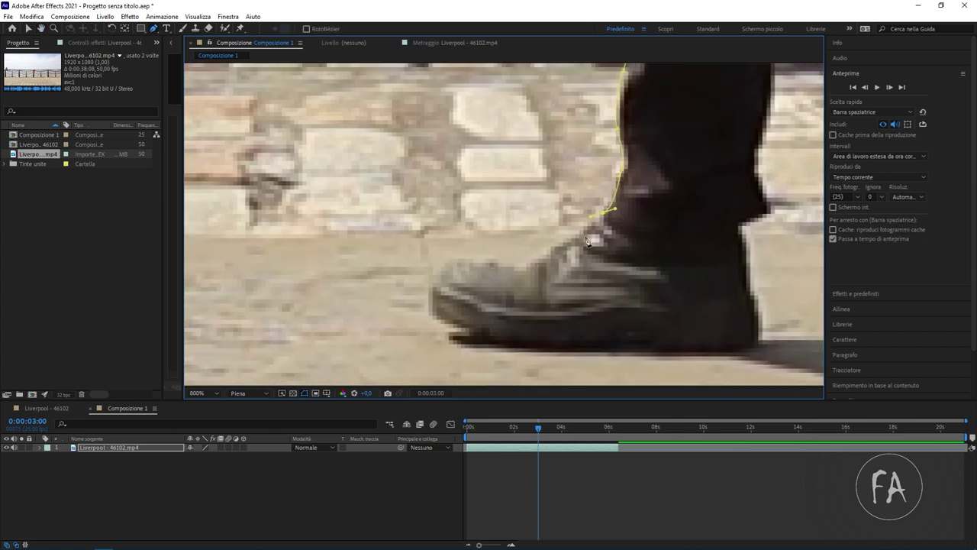
pyautogui.moveTo(579, 237); pyautogui.dragTo(533, 263)
pyautogui.click(518, 267)
pyautogui.click(461, 262)
pyautogui.click(440, 269)
pyautogui.click(431, 298)
pyautogui.click(436, 313)
pyautogui.click(442, 319)
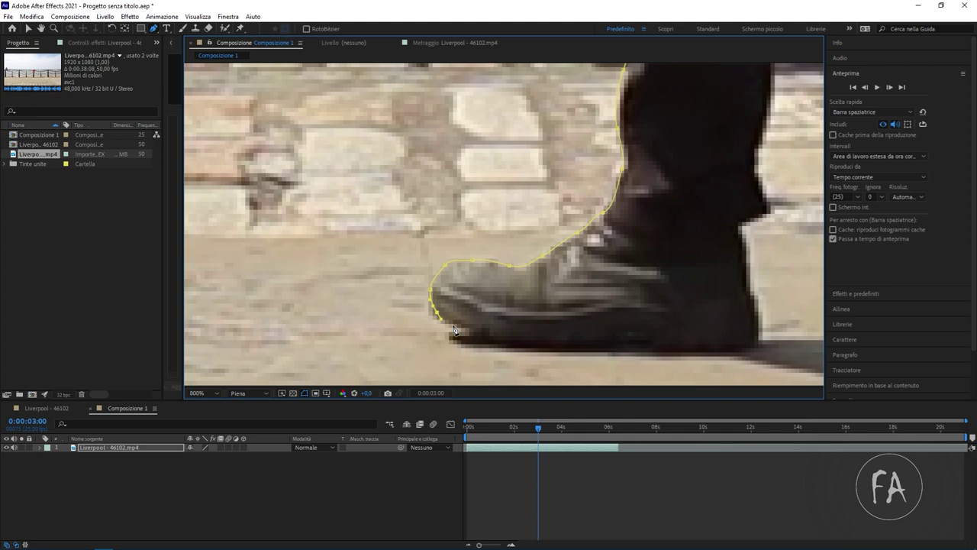
pyautogui.click(452, 338)
# Step: Add mask points along the full length of the sole to the heel end
pyautogui.click(487, 345)
pyautogui.click(495, 346)
pyautogui.click(525, 349)
pyautogui.click(532, 348)
pyautogui.click(538, 349)
pyautogui.click(599, 351)
pyautogui.click(611, 351)
pyautogui.click(637, 349)
pyautogui.click(649, 350)
pyautogui.click(664, 352)
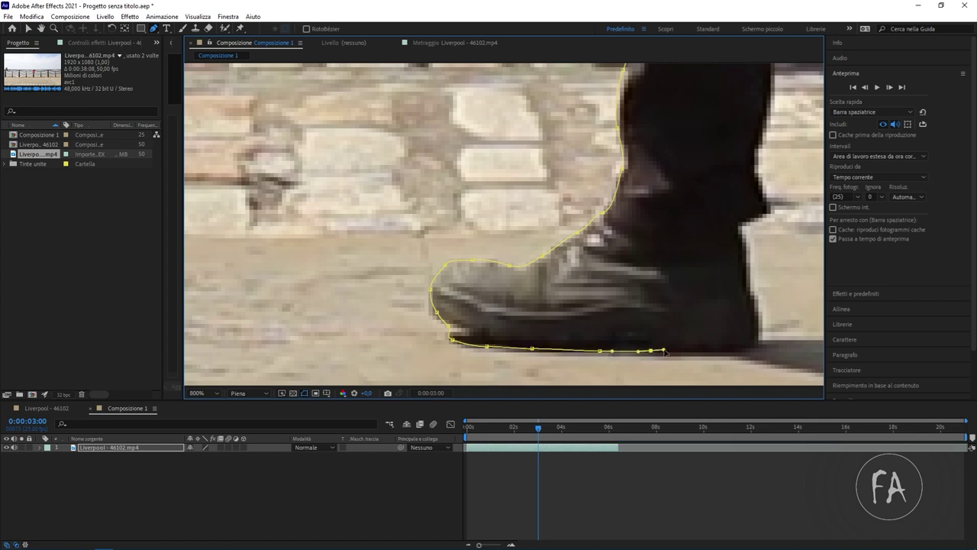
pyautogui.click(689, 346)
pyautogui.click(706, 347)
pyautogui.click(726, 350)
pyautogui.moveTo(726, 350)
pyautogui.mouseDown()
pyautogui.moveTo(680, 354)
pyautogui.moveTo(746, 350)
pyautogui.mouseUp()
# Step: Trace the mask up the back of the heel and the leg's far edge, then finish the path
pyautogui.click(758, 334)
pyautogui.click(753, 305)
pyautogui.click(744, 263)
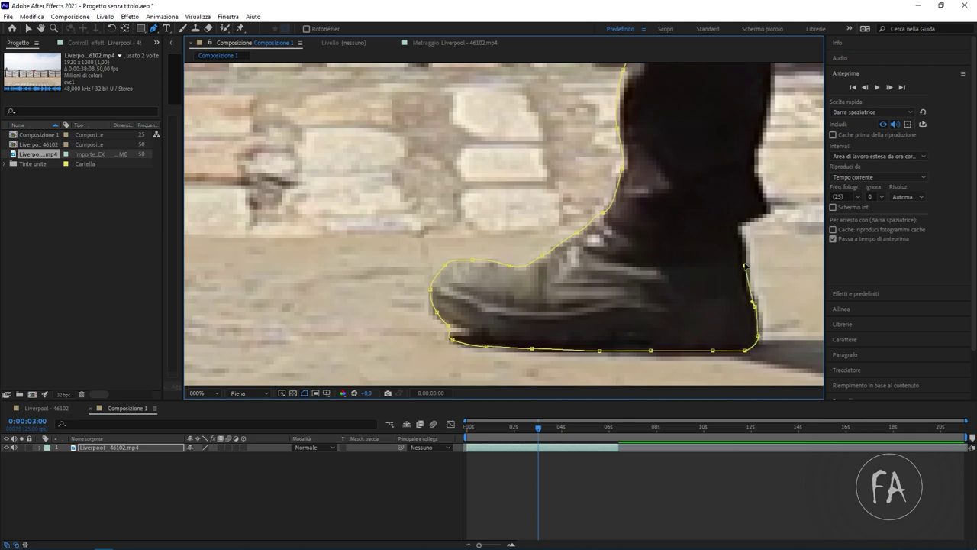
pyautogui.click(739, 227)
pyautogui.moveTo(738, 135); pyautogui.dragTo(622, 256)
pyautogui.click(621, 262)
pyautogui.click(626, 203)
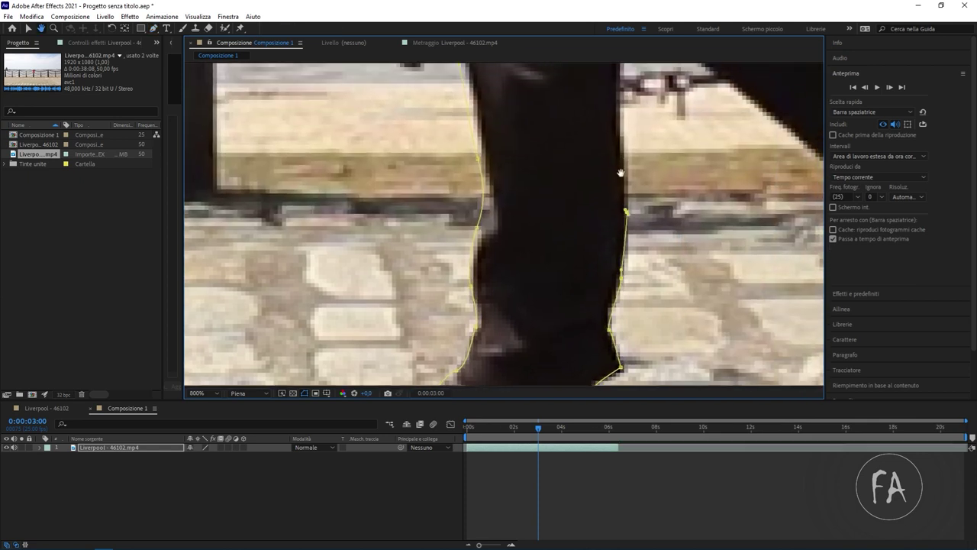
pyautogui.moveTo(626, 203); pyautogui.dragTo(615, 271)
pyautogui.click(608, 224)
pyautogui.moveTo(608, 223); pyautogui.dragTo(604, 217)
pyautogui.press('v')
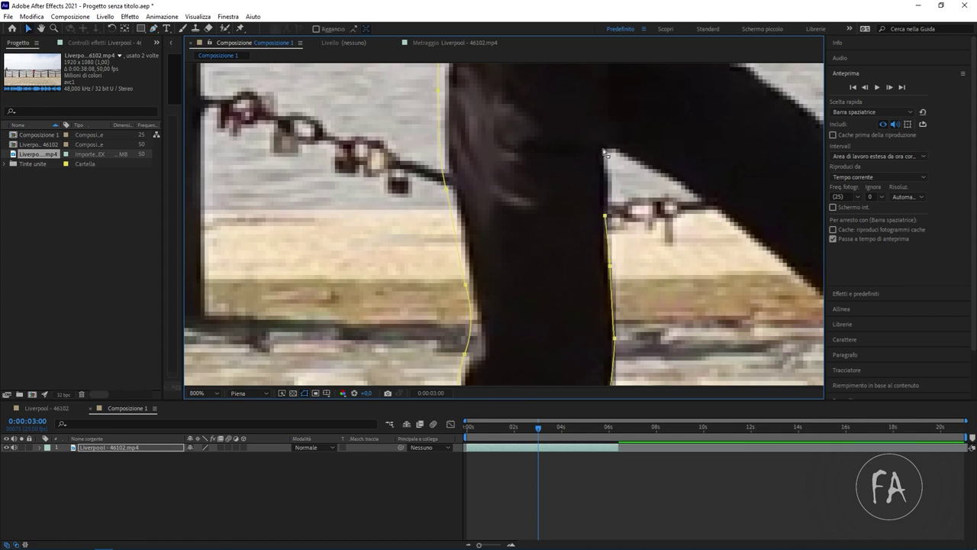
# Step: Open the Liverpool clip in the Layer viewer and step frames back and forth to check the outline
pyautogui.doubleClick(609, 159)
pyautogui.scroll(-1, 613, 201)
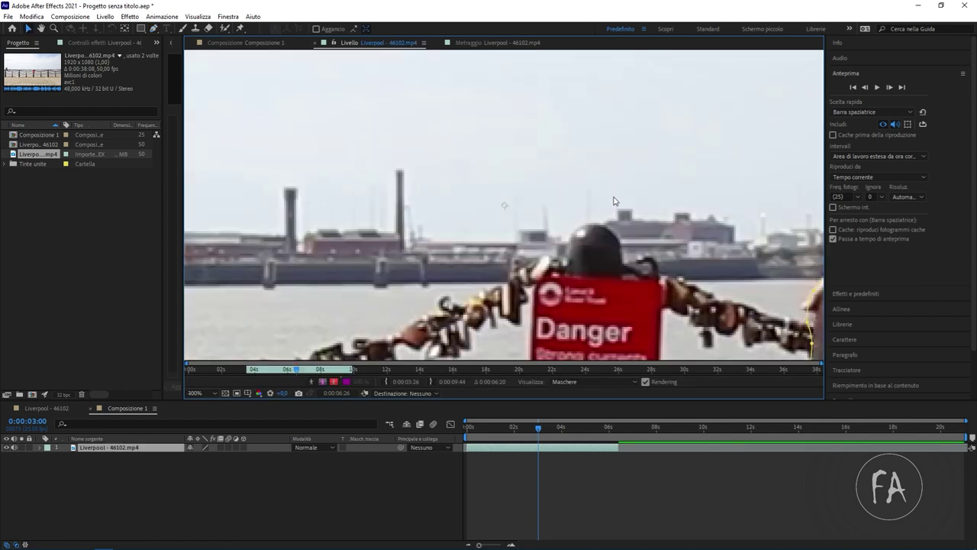
pyautogui.scroll(-2, 613, 200)
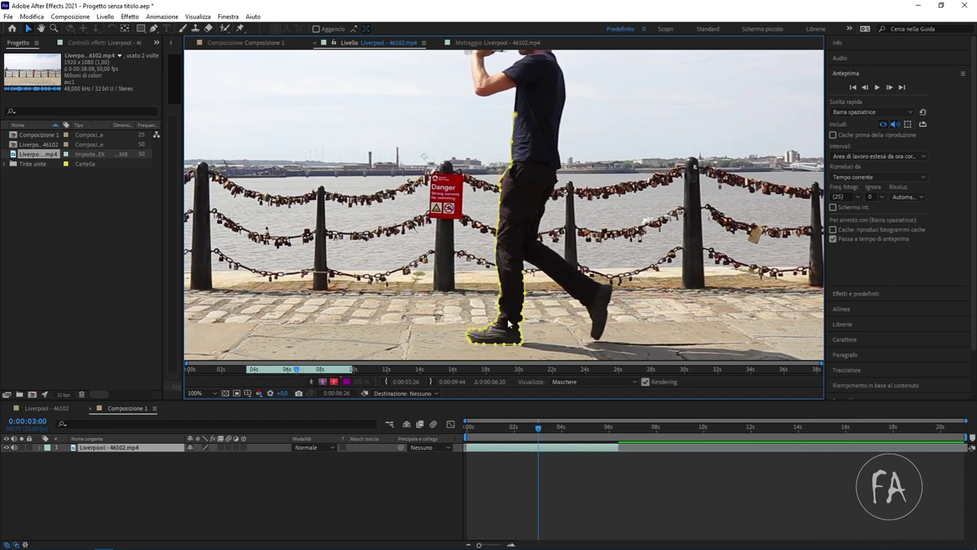
pyautogui.press('pagedown')
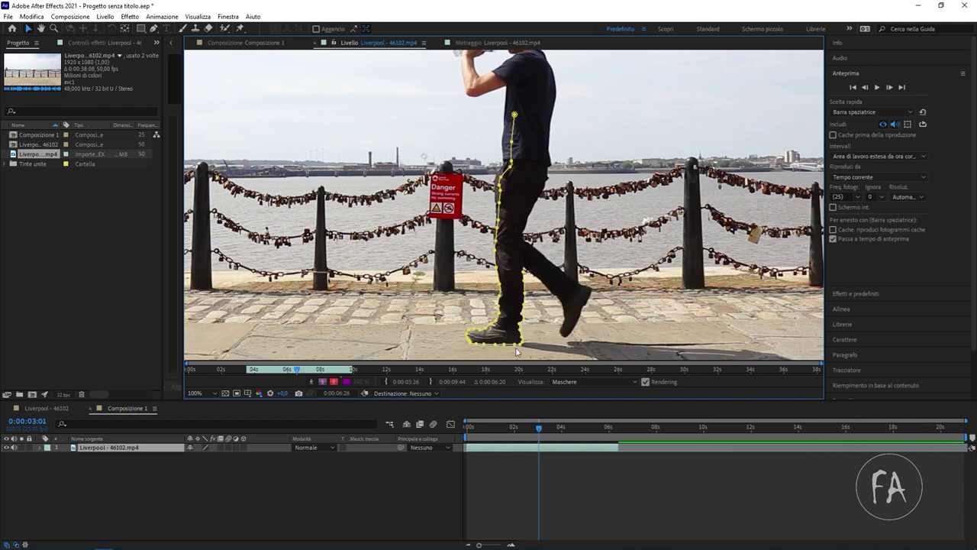
pyautogui.press('pageup')
pyautogui.press('pageup')
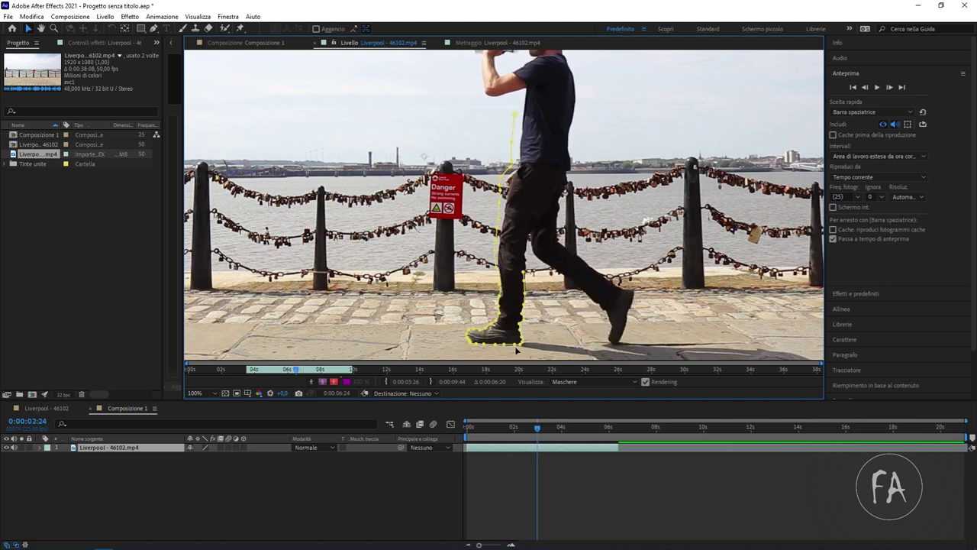
pyautogui.press('pagedown')
pyautogui.press('pagedown')
pyautogui.press('pageup')
pyautogui.press('pagedown')
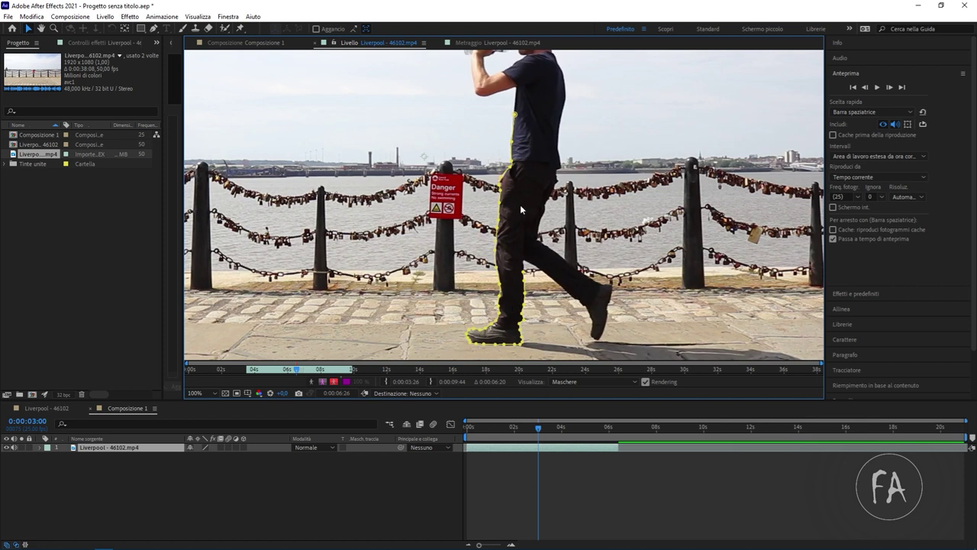
pyautogui.scroll(-2, 552, 148)
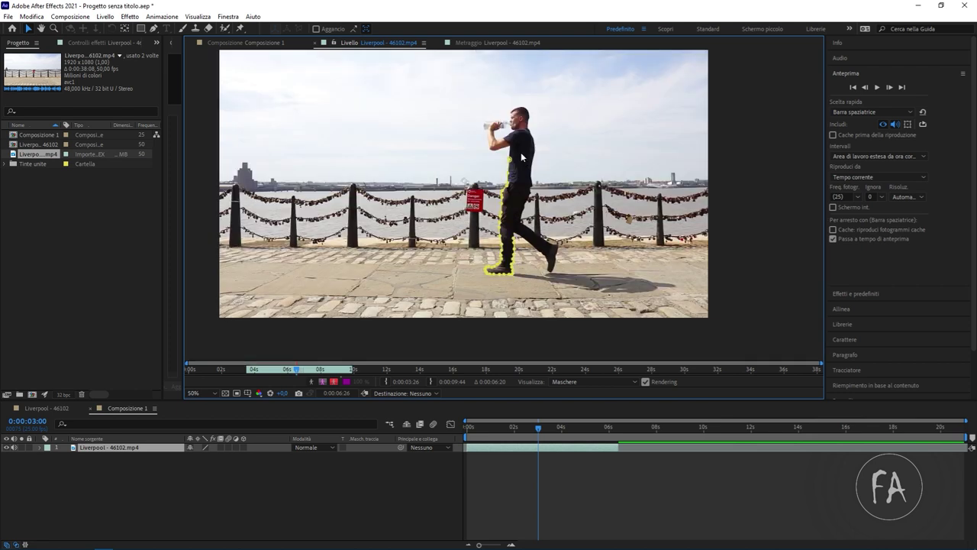
pyautogui.scroll(2, 506, 214)
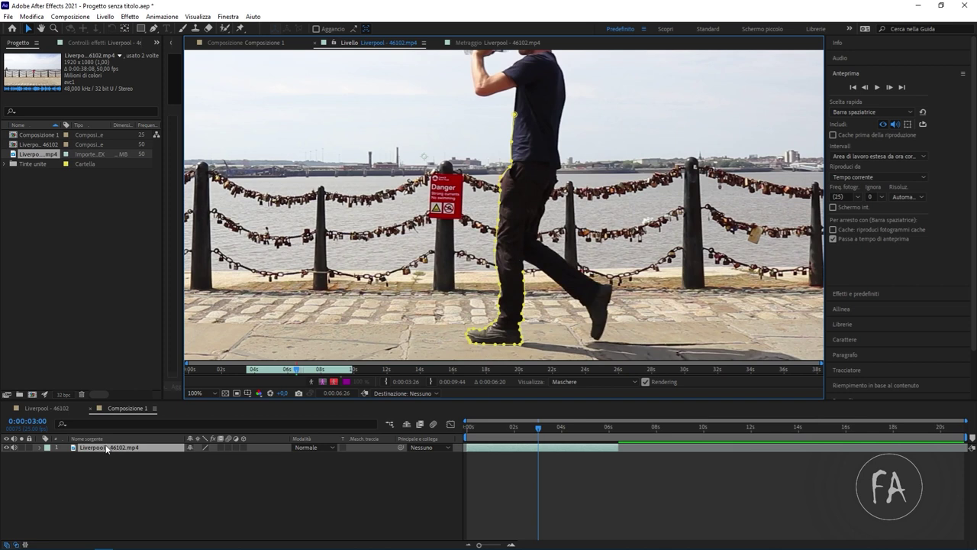
# Step: Play back the Liverpool - 46102 composition and scrub to earlier frames of the walk
pyautogui.click(49, 405)
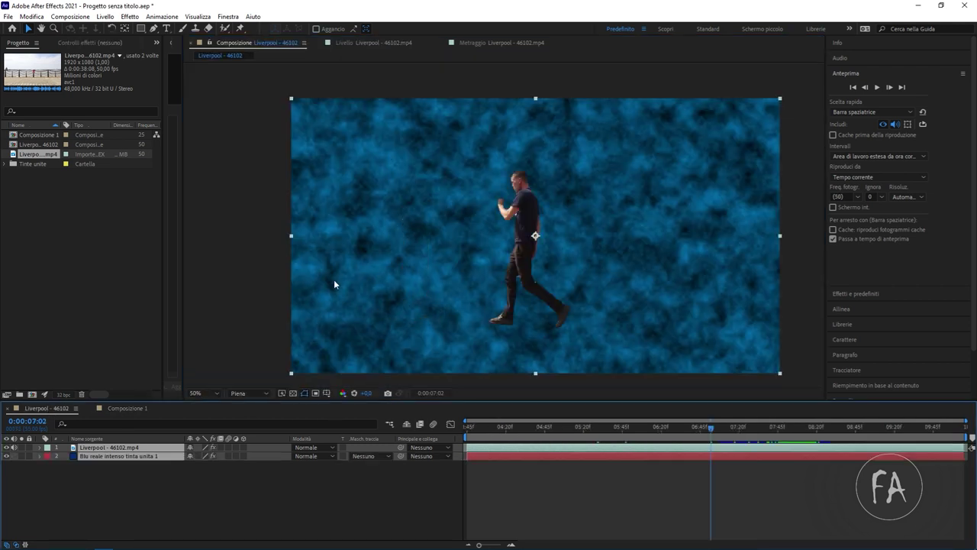
pyautogui.press('space')
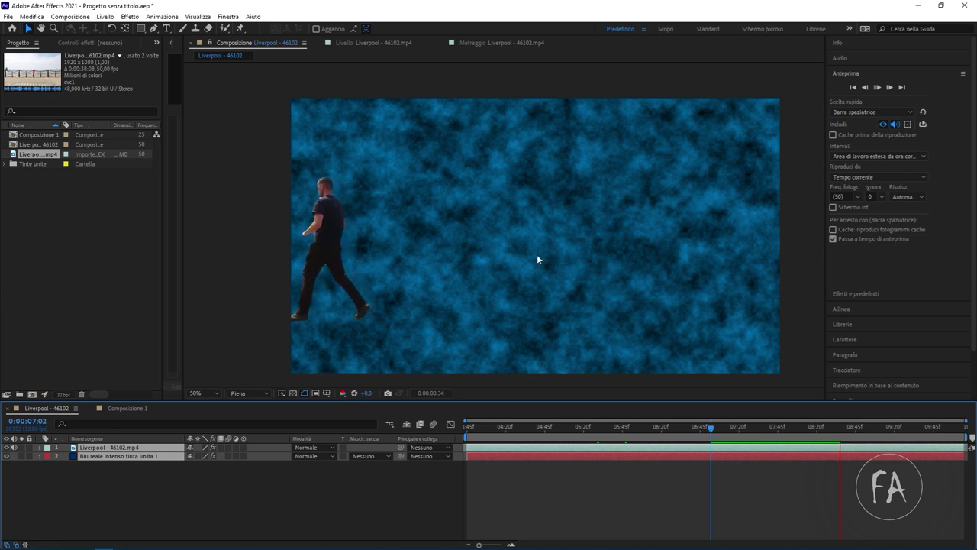
pyautogui.click(800, 453)
pyautogui.press('v')
pyautogui.moveTo(852, 430); pyautogui.dragTo(818, 438)
# Step: Zoom in and pan over the man's arm and torso to inspect cut-out edges, then recentre
pyautogui.press('.')
pyautogui.scroll(1, 357, 233)
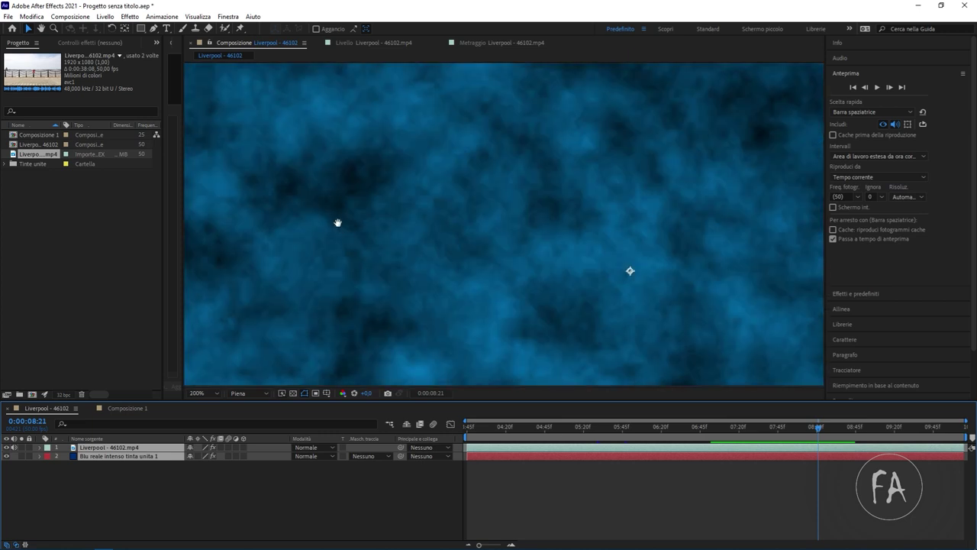
pyautogui.moveTo(338, 222); pyautogui.dragTo(702, 222)
pyautogui.scroll(2, 345, 253)
pyautogui.scroll(1, 460, 214)
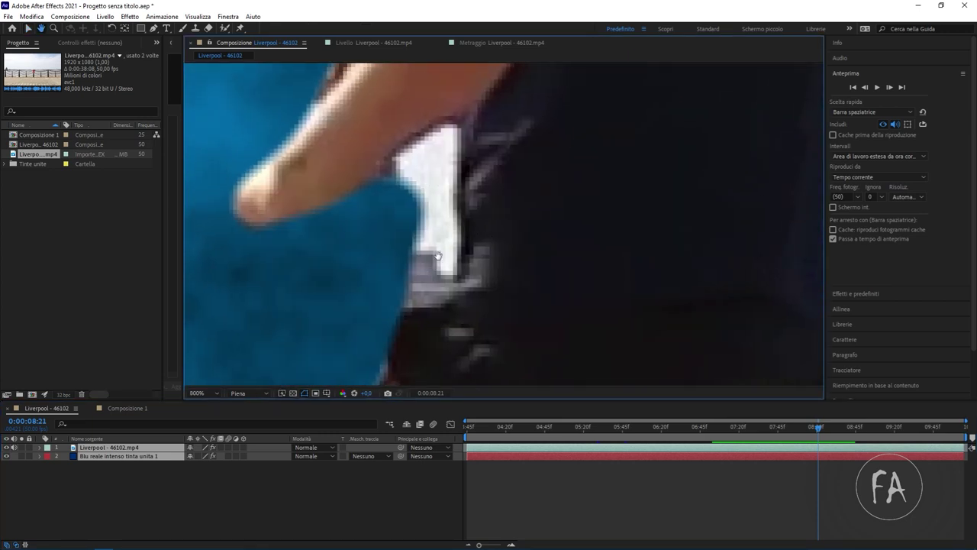
pyautogui.scroll(-2, 441, 247)
pyautogui.scroll(-3, 439, 252)
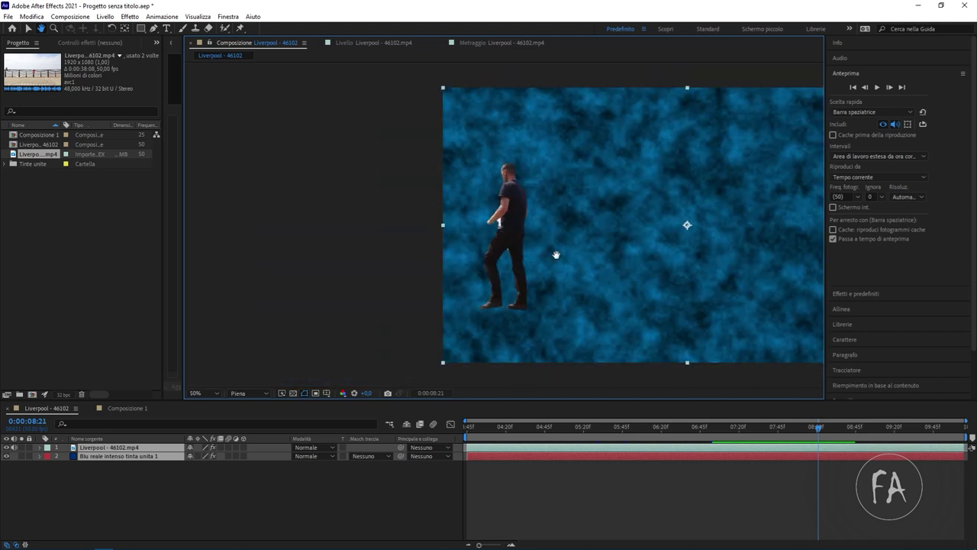
pyautogui.scroll(-1, 554, 241)
pyautogui.moveTo(578, 241); pyautogui.dragTo(497, 229)
pyautogui.scroll(1, 504, 236)
pyautogui.press('v')
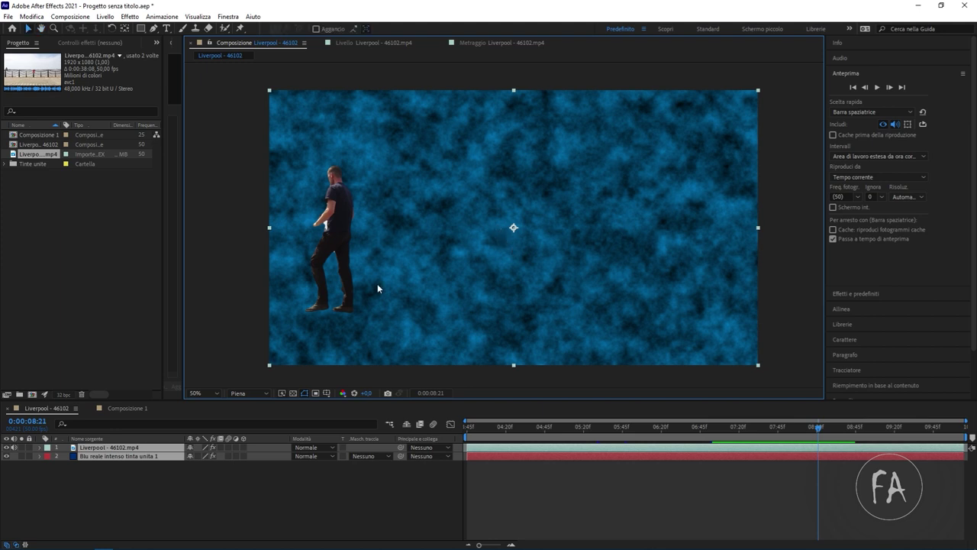
pyautogui.click(54, 210)
# Step: Create the Liverpool - 46103 composition (1920x1080, 50 fps) from the Liverpool footage item
pyautogui.rightClick(55, 209)
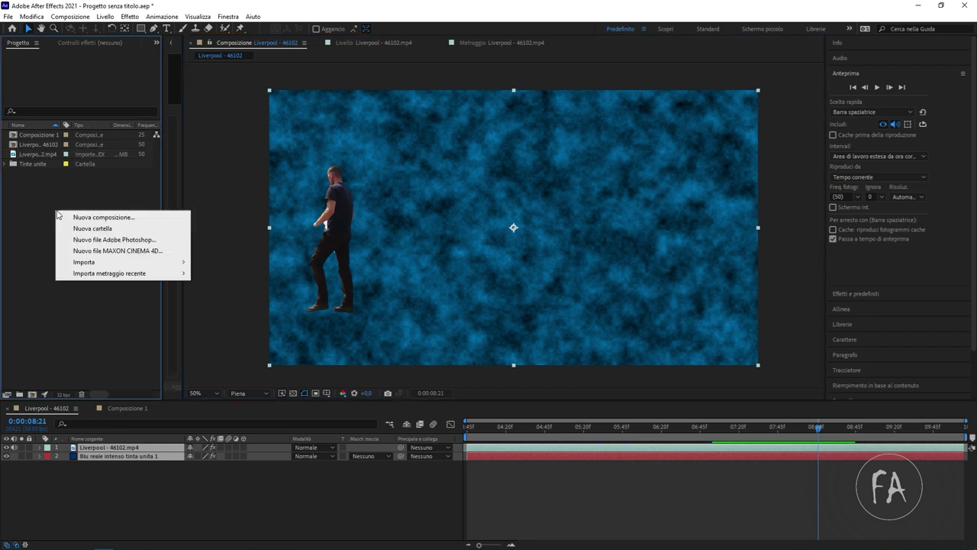
pyautogui.click(99, 179)
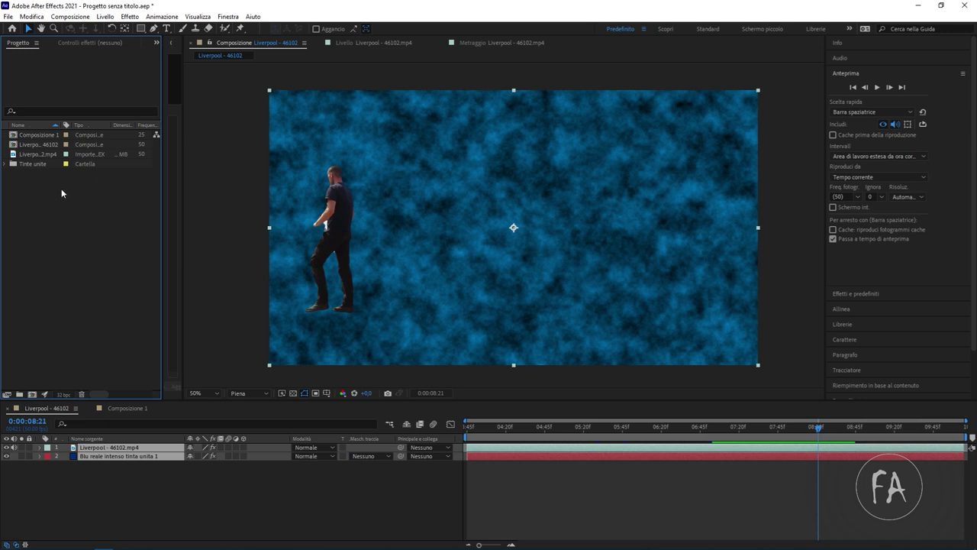
pyautogui.click(41, 156)
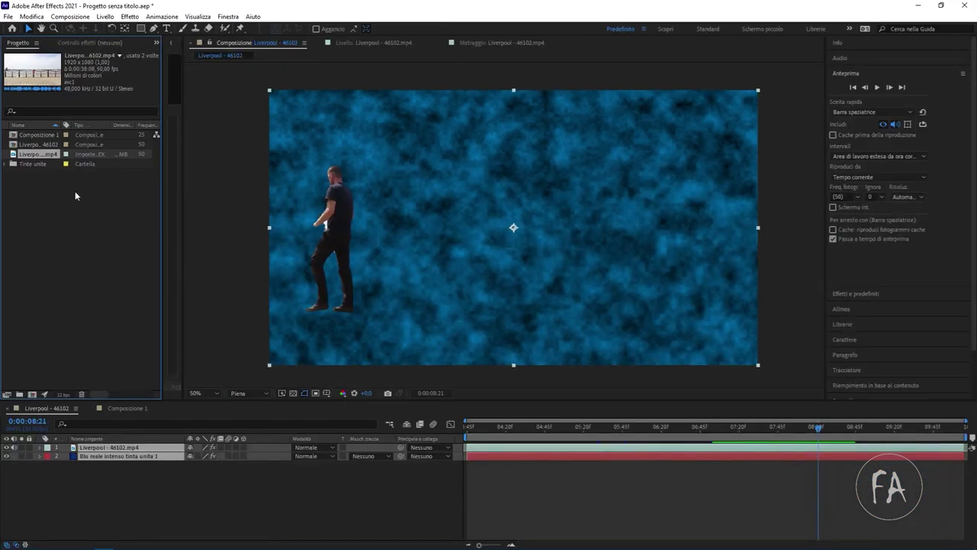
pyautogui.click(75, 191)
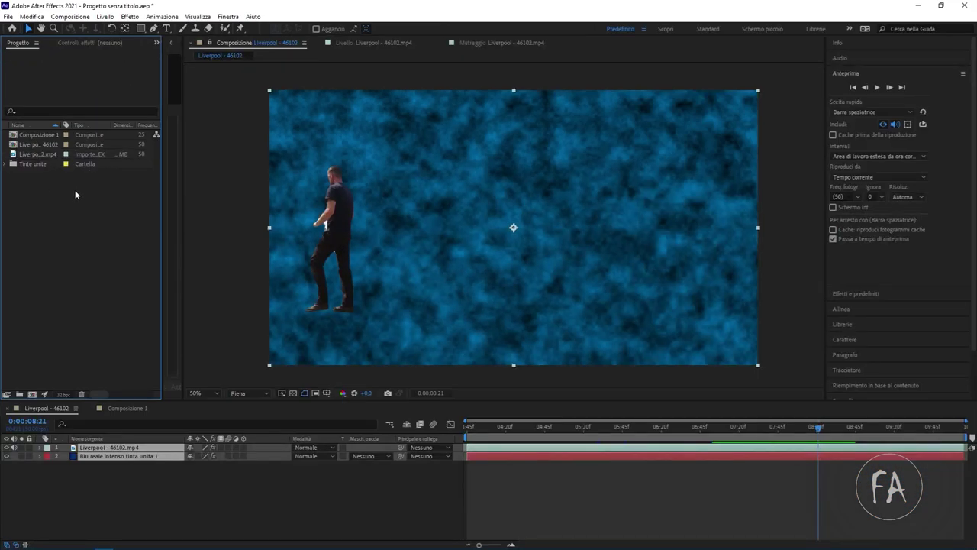
pyautogui.click(34, 155)
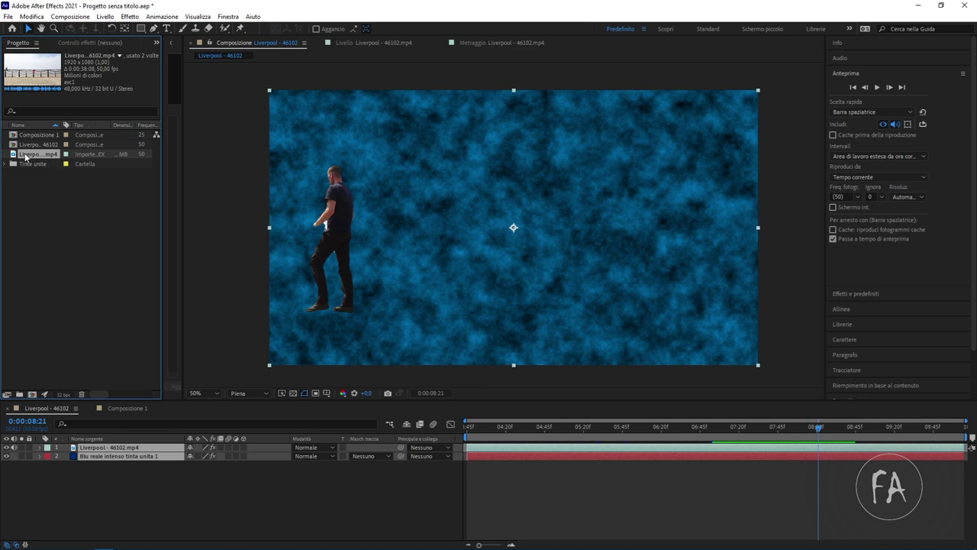
pyautogui.moveTo(24, 155); pyautogui.dragTo(36, 396)
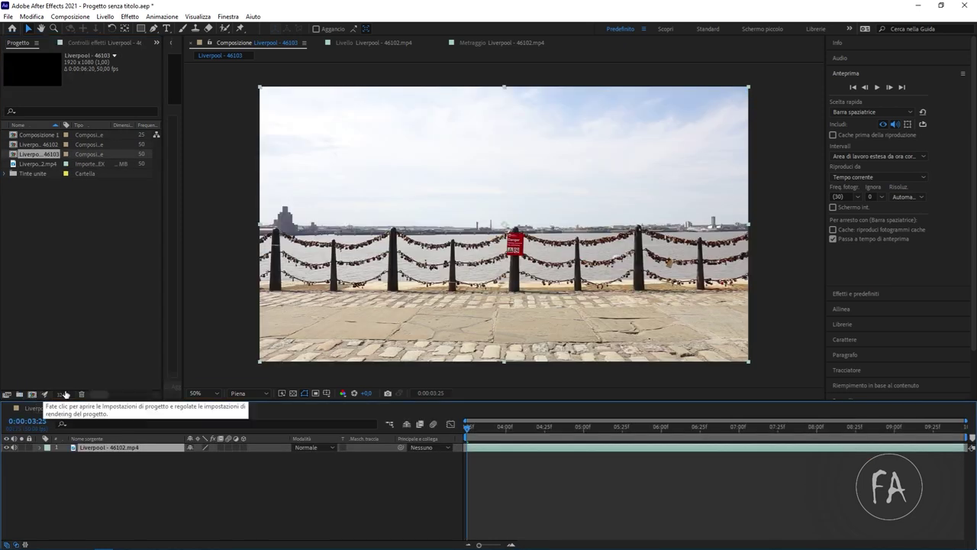
# Step: Scrub and frame-step through the man's walk in Liverpool - 46103, then zoom the viewer to 200%
pyautogui.moveTo(502, 431)
pyautogui.mouseDown()
pyautogui.moveTo(711, 429)
pyautogui.moveTo(665, 443)
pyautogui.mouseUp()
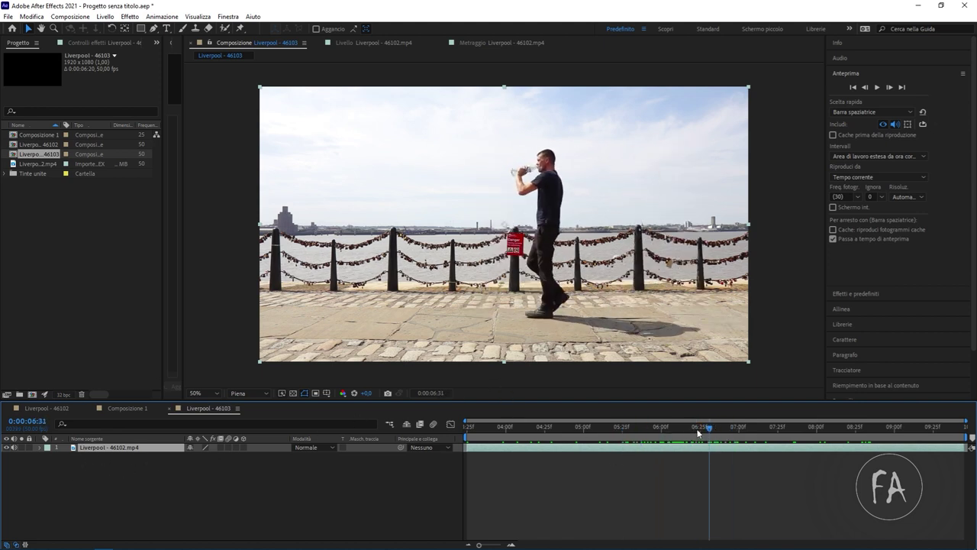
pyautogui.click(674, 430)
pyautogui.press('pagedown')
pyautogui.press('pagedown')
pyautogui.moveTo(674, 431)
pyautogui.mouseDown()
pyautogui.moveTo(700, 441)
pyautogui.moveTo(678, 446)
pyautogui.moveTo(754, 462)
pyautogui.mouseUp()
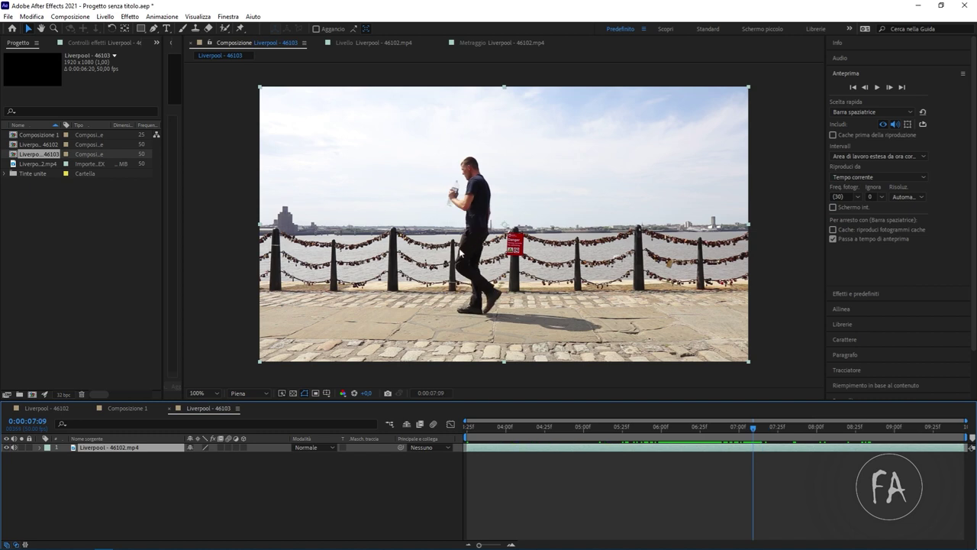
pyautogui.scroll(1, 460, 252)
pyautogui.scroll(1, 459, 252)
pyautogui.scroll(1, 459, 252)
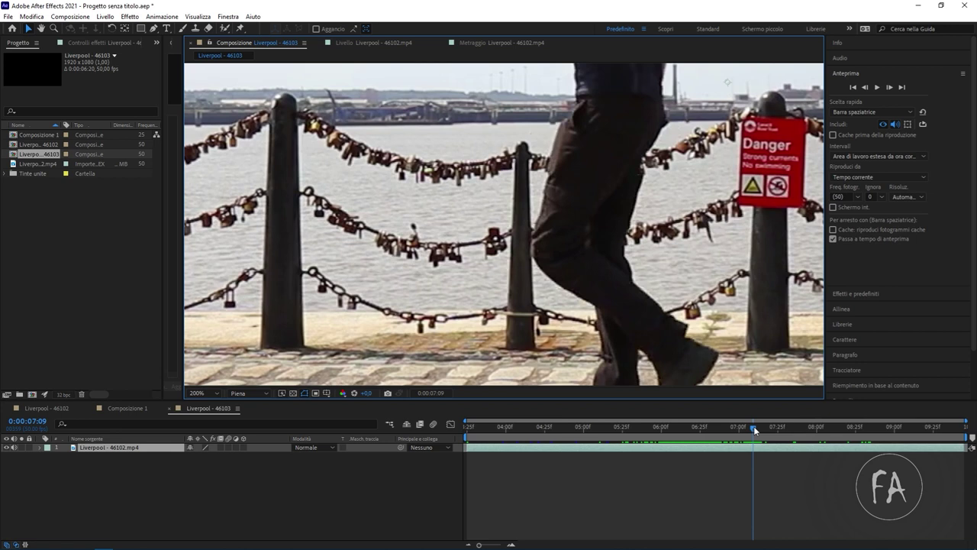
pyautogui.moveTo(753, 426); pyautogui.dragTo(755, 426)
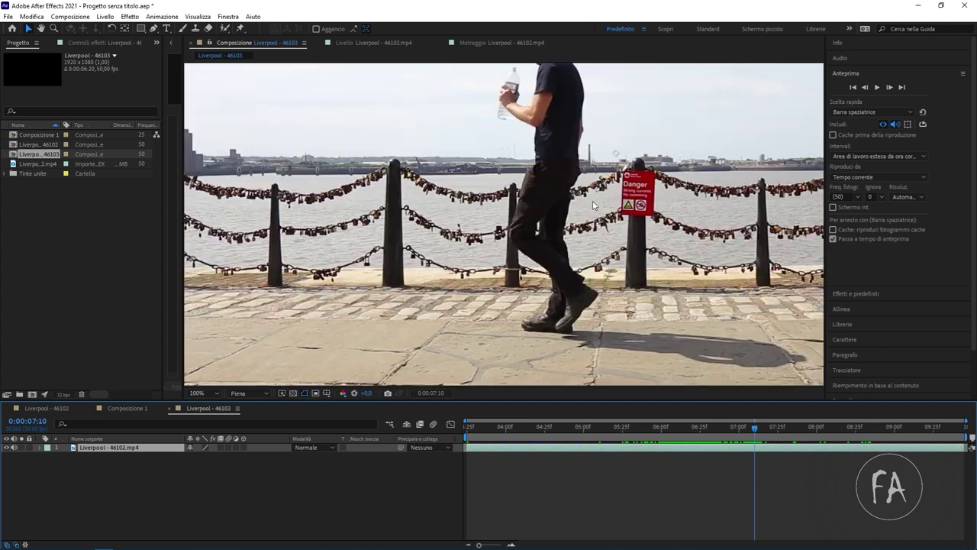
pyautogui.press(',')
pyautogui.moveTo(755, 427); pyautogui.dragTo(737, 428)
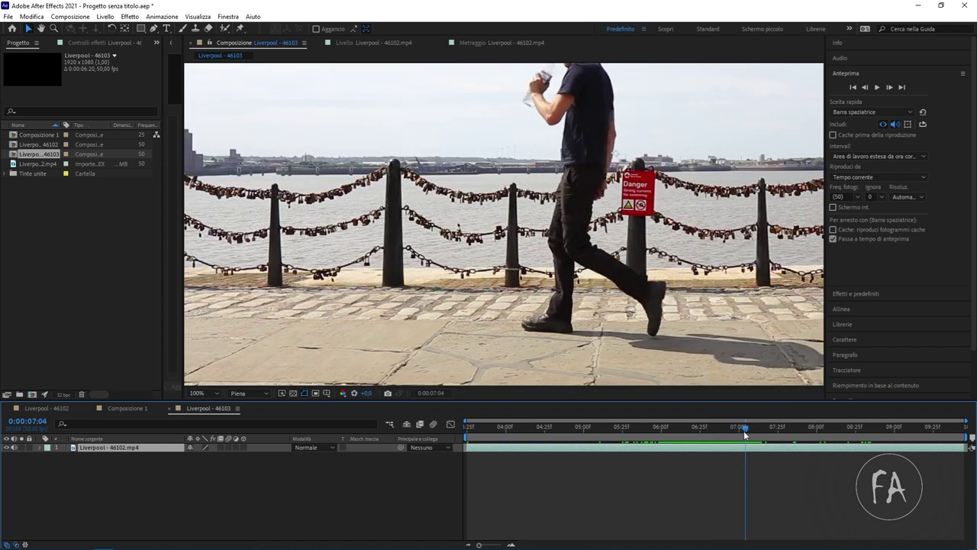
pyautogui.moveTo(738, 429); pyautogui.dragTo(697, 429)
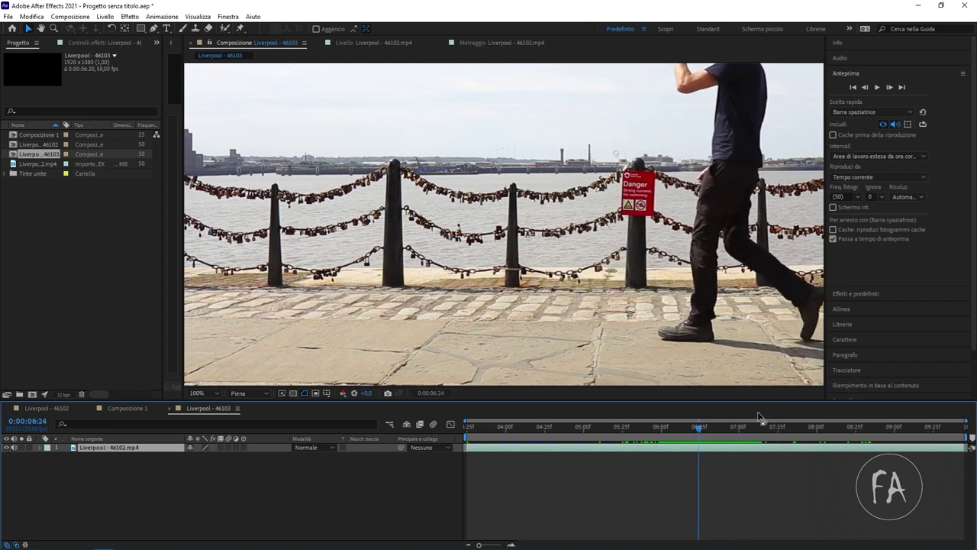
pyautogui.click(712, 428)
pyautogui.moveTo(711, 428)
pyautogui.mouseDown()
pyautogui.moveTo(788, 424)
pyautogui.moveTo(773, 425)
pyautogui.mouseUp()
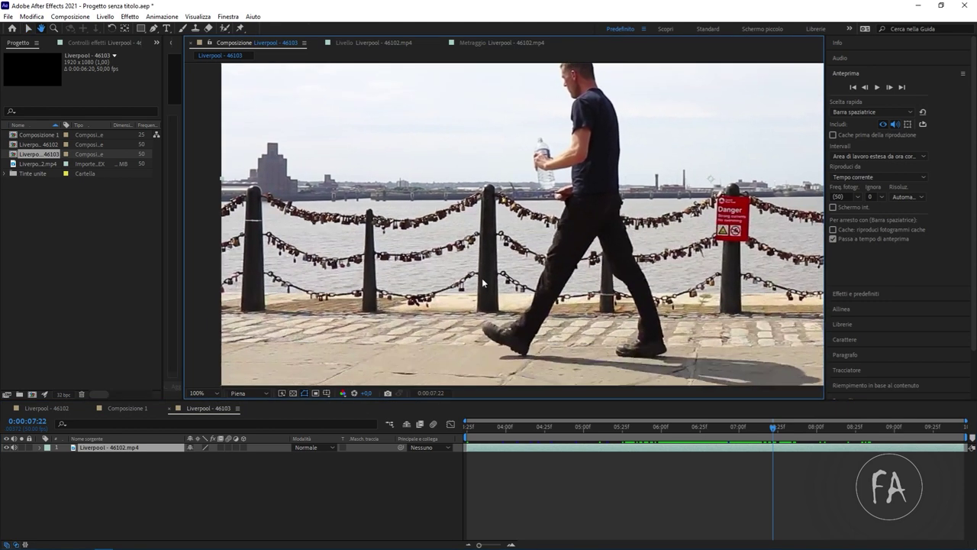
pyautogui.click(210, 394)
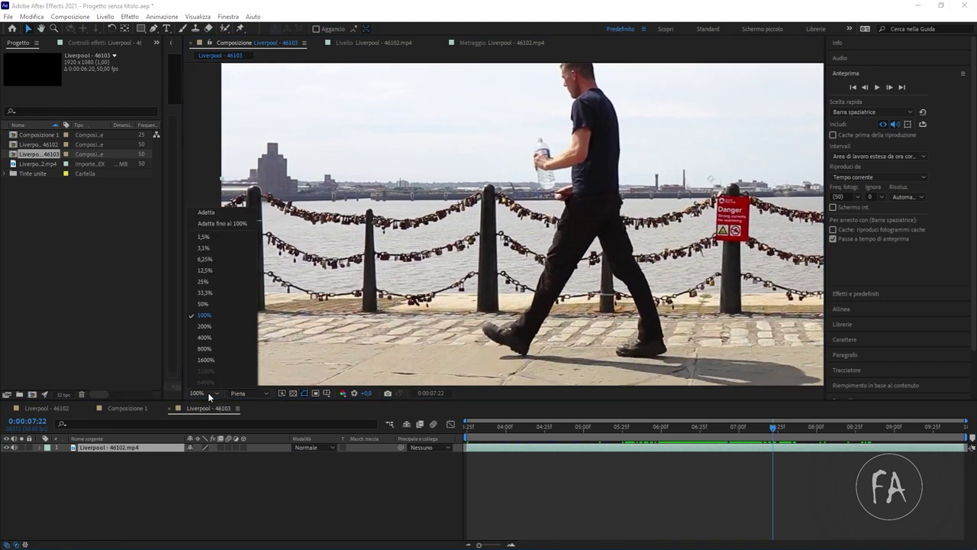
pyautogui.click(218, 223)
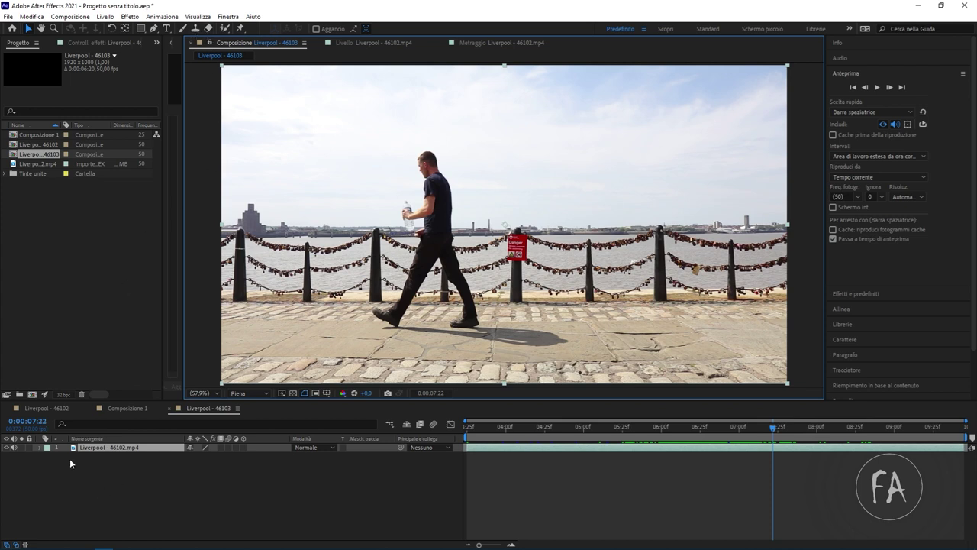
# Step: Open the Liverpool - 46102.mp4 layer from the Liverpool - 46103 timeline in its own Layer viewer
pyautogui.click(87, 447)
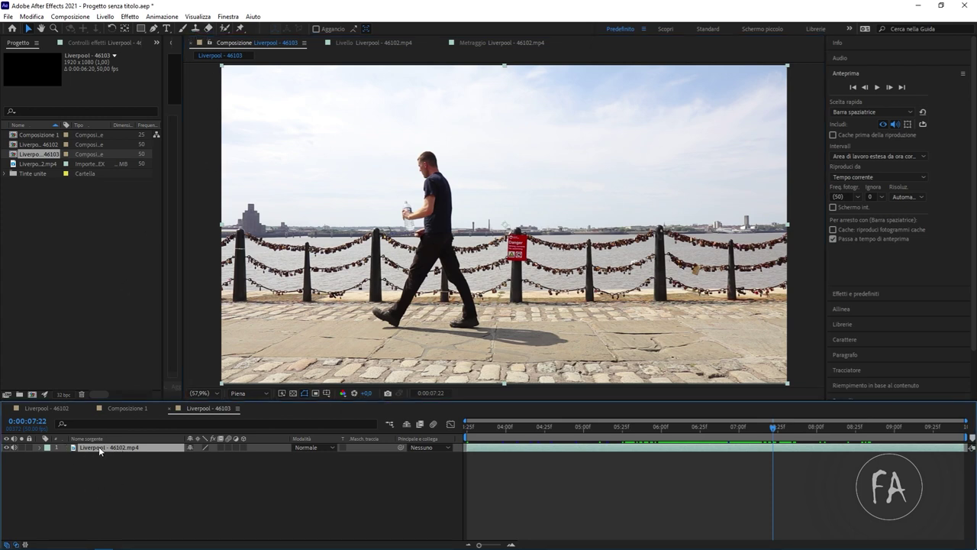
pyautogui.doubleClick(110, 448)
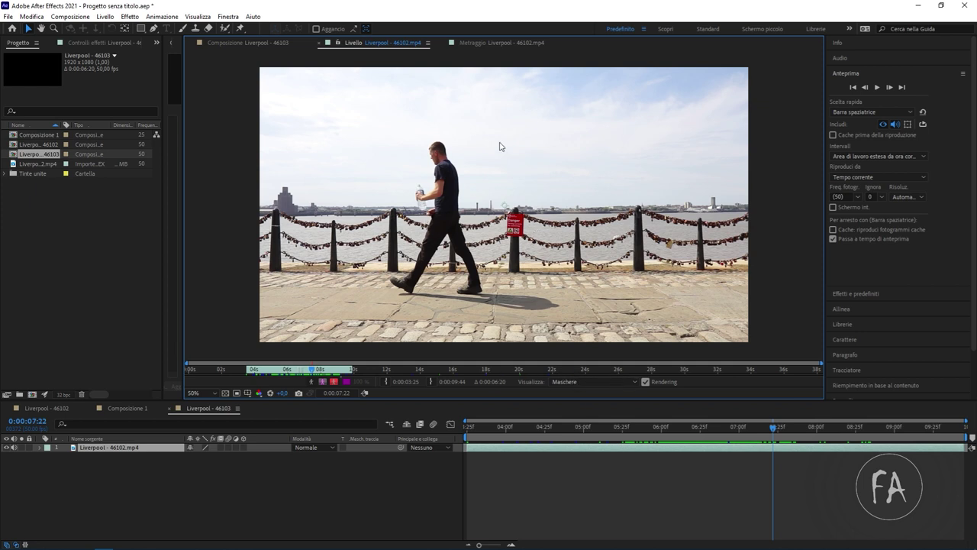
pyautogui.click(249, 43)
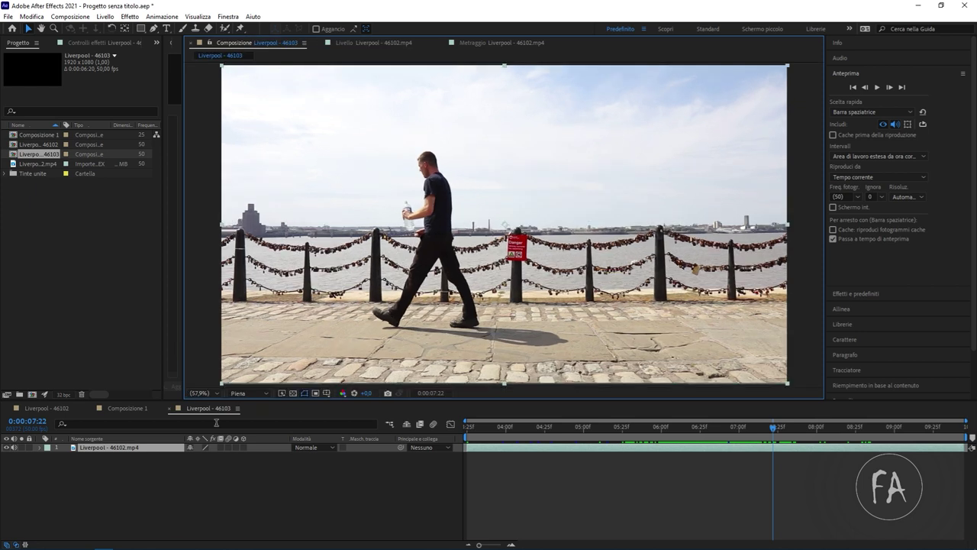
pyautogui.click(91, 449)
pyautogui.doubleClick(91, 448)
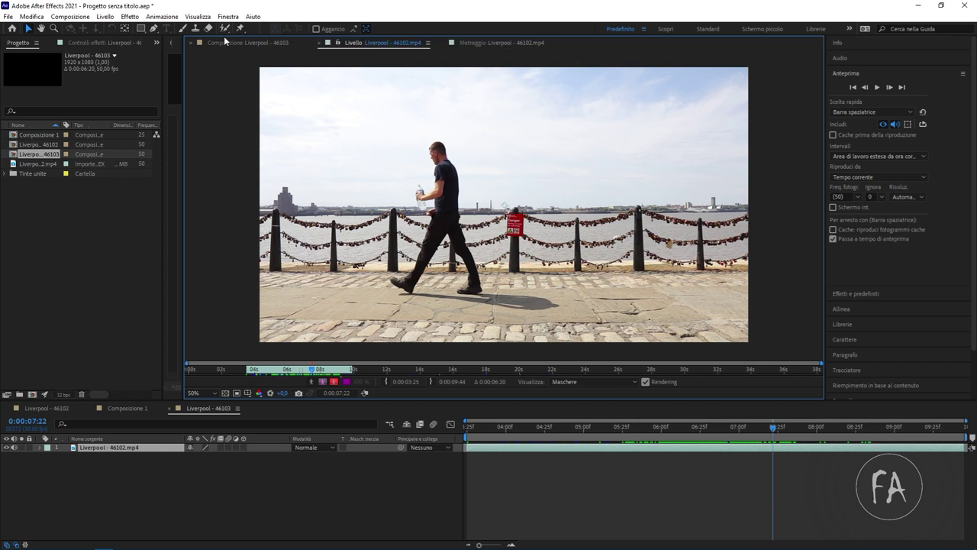
pyautogui.click(225, 29)
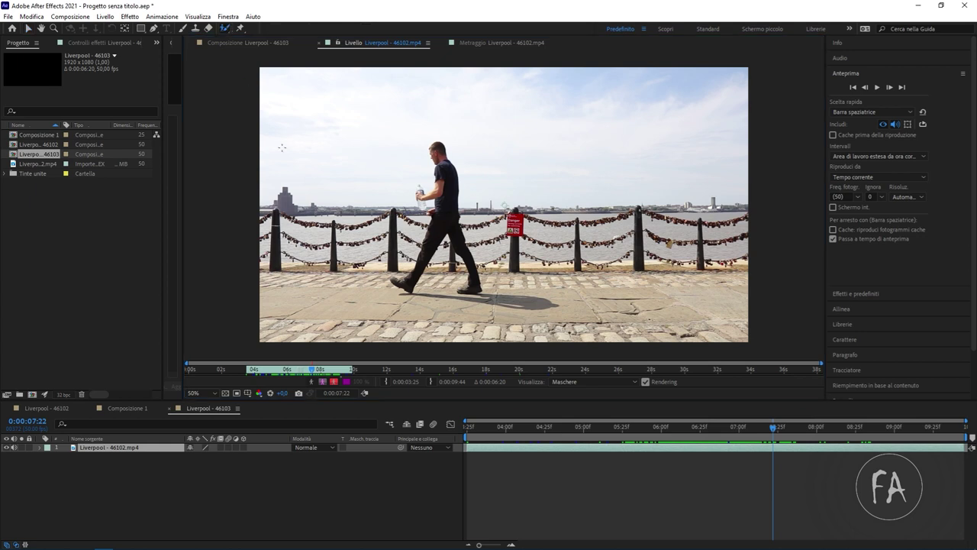
pyautogui.press('.')
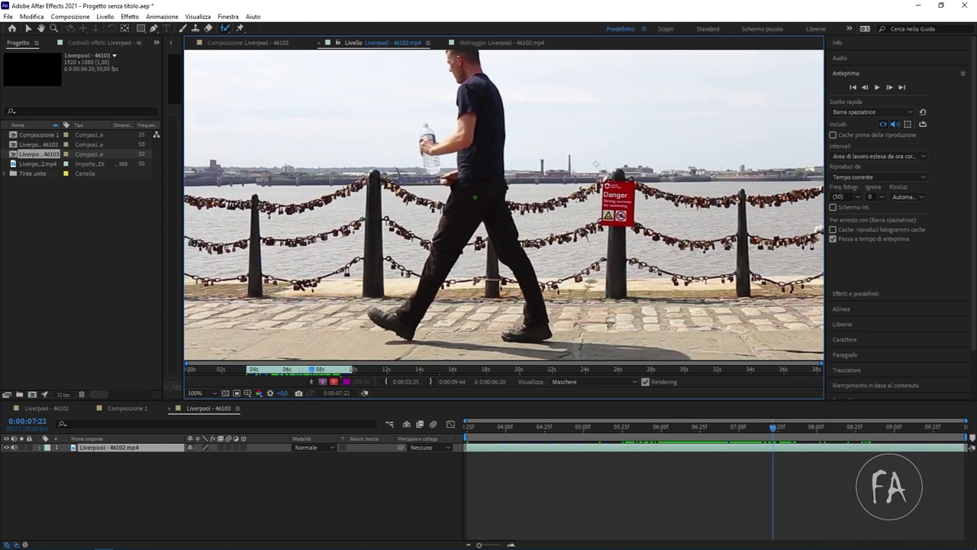
pyautogui.moveTo(462, 194)
pyautogui.mouseDown()
pyautogui.moveTo(565, 192)
pyautogui.moveTo(476, 194)
pyautogui.mouseUp()
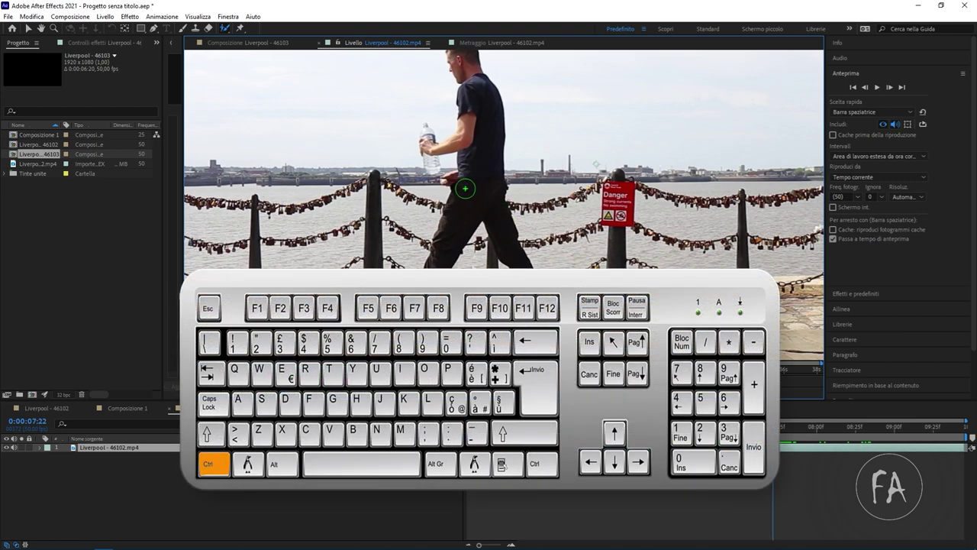
pyautogui.moveTo(466, 188); pyautogui.dragTo(465, 188)
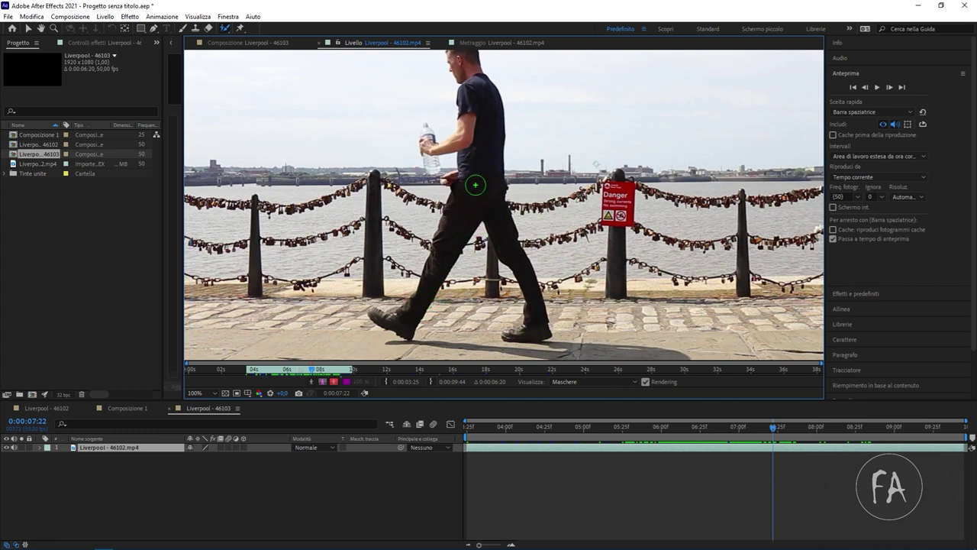
pyautogui.press('alt')
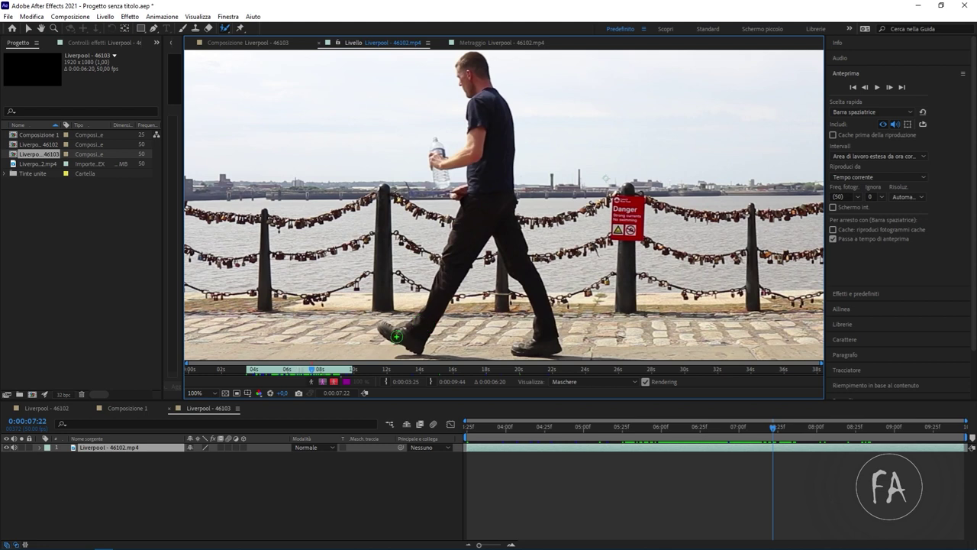
# Step: Paint Roto Brush foreground strokes over the front foot, up the back to the head, and between the legs
pyautogui.moveTo(386, 327)
pyautogui.mouseDown()
pyautogui.moveTo(421, 316)
pyautogui.moveTo(464, 211)
pyautogui.moveTo(448, 158)
pyautogui.mouseUp()
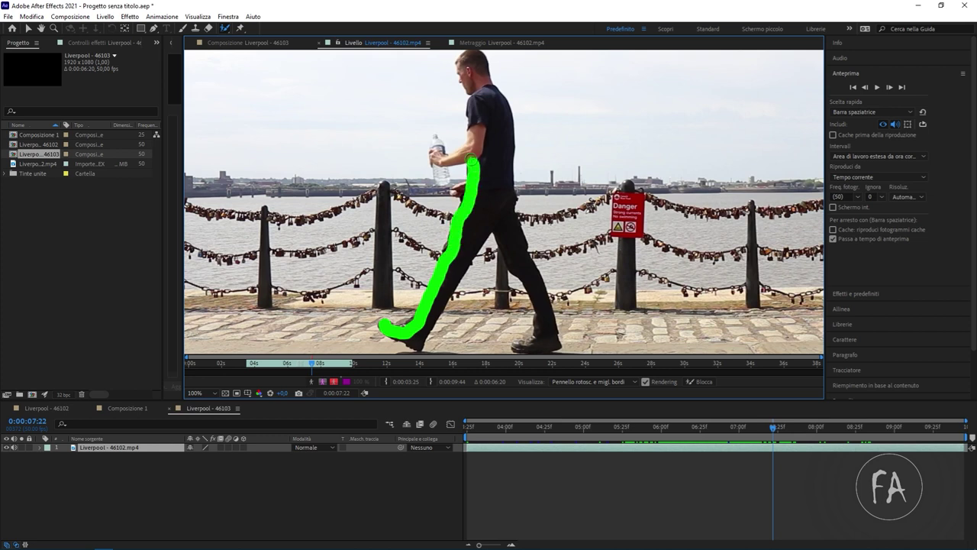
pyautogui.moveTo(467, 150)
pyautogui.mouseDown()
pyautogui.moveTo(467, 55)
pyautogui.moveTo(506, 120)
pyautogui.moveTo(508, 203)
pyautogui.moveTo(546, 346)
pyautogui.moveTo(530, 350)
pyautogui.mouseUp()
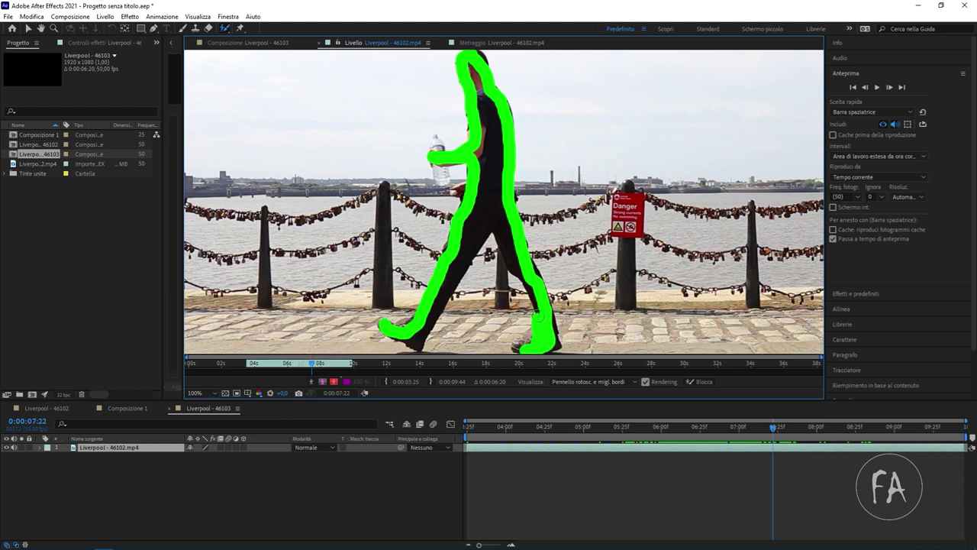
pyautogui.moveTo(521, 272)
pyautogui.mouseDown()
pyautogui.moveTo(495, 222)
pyautogui.moveTo(420, 338)
pyautogui.mouseUp()
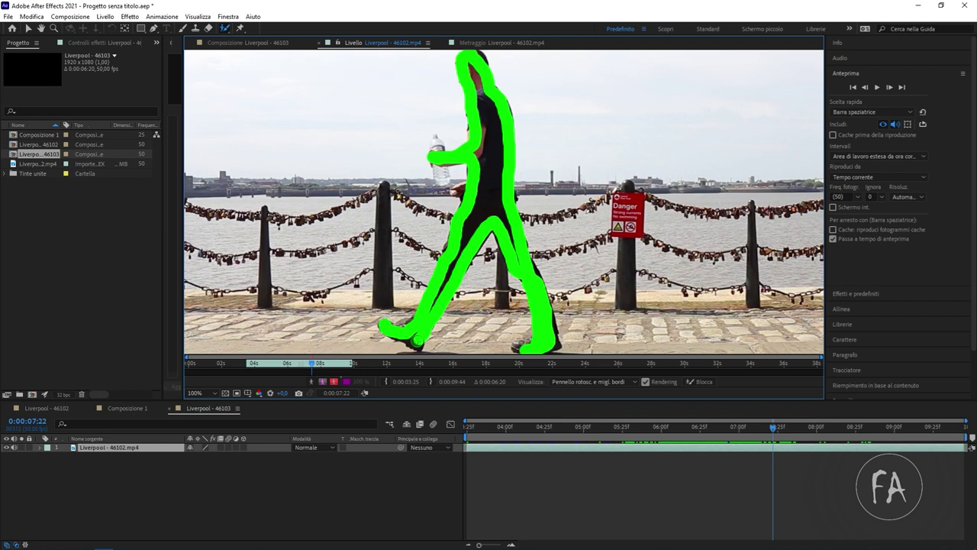
pyautogui.moveTo(416, 340); pyautogui.dragTo(407, 334)
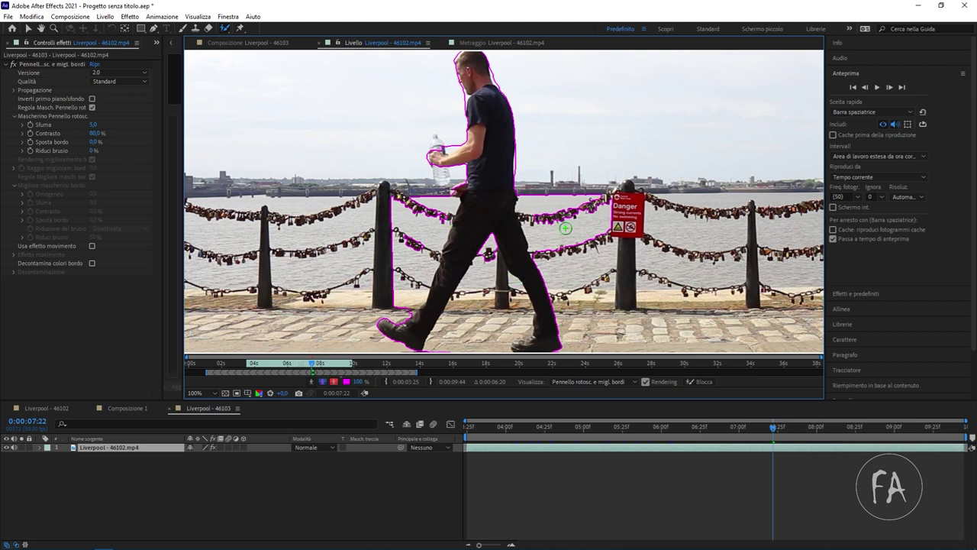
# Step: Subtract the chain from beside the hip down toward the Danger sign from the Roto Brush outline
pyautogui.press('.')
pyautogui.press('.')
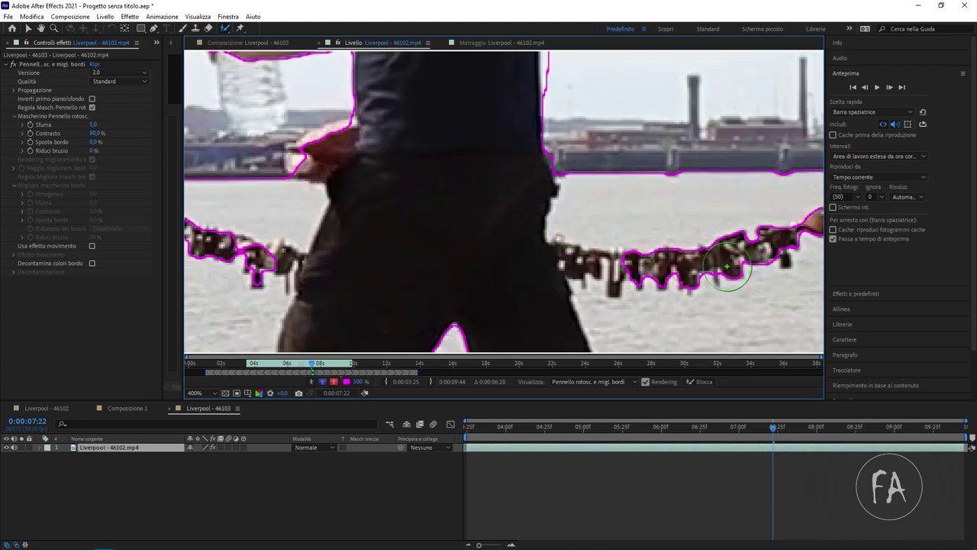
pyautogui.press(',')
pyautogui.press(',')
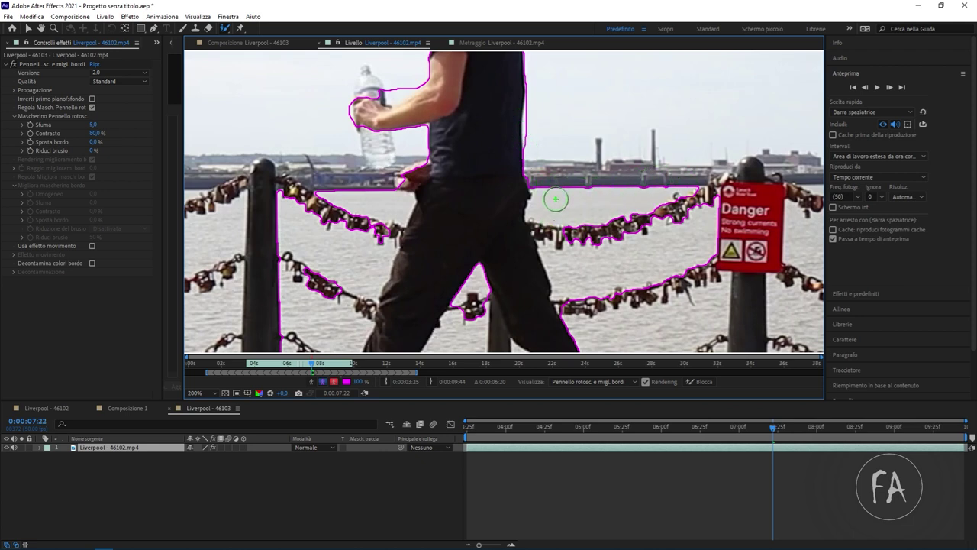
pyautogui.moveTo(545, 183); pyautogui.dragTo(552, 241)
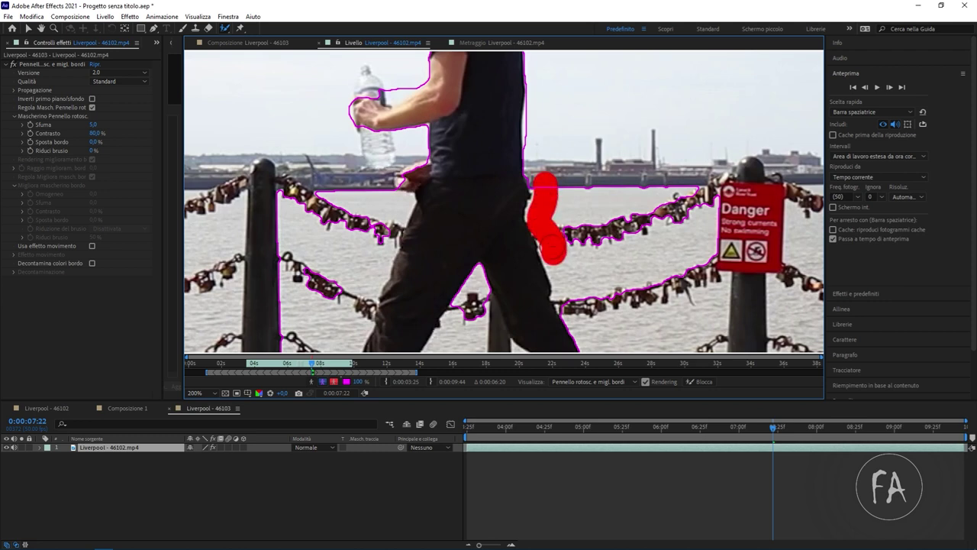
pyautogui.moveTo(552, 241); pyautogui.dragTo(586, 335)
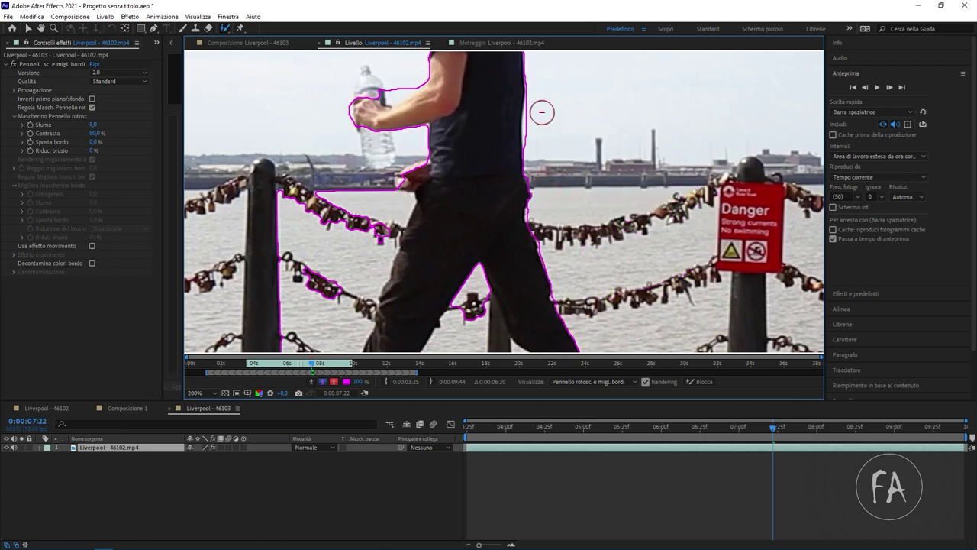
# Step: At close zoom with a smaller brush, subtract sky along the back, neck, face profile and chin
pyautogui.press('.')
pyautogui.press('.')
pyautogui.press('.')
pyautogui.moveTo(567, 104)
pyautogui.mouseDown()
pyautogui.moveTo(514, 261)
pyautogui.moveTo(530, 231)
pyautogui.mouseUp()
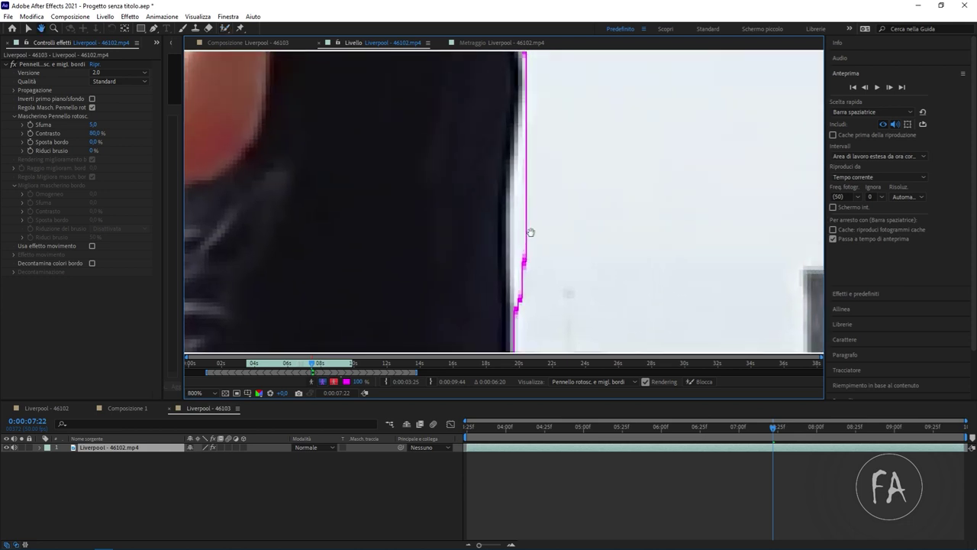
pyautogui.moveTo(538, 149); pyautogui.dragTo(464, 150)
pyautogui.scroll(-1, 533, 118)
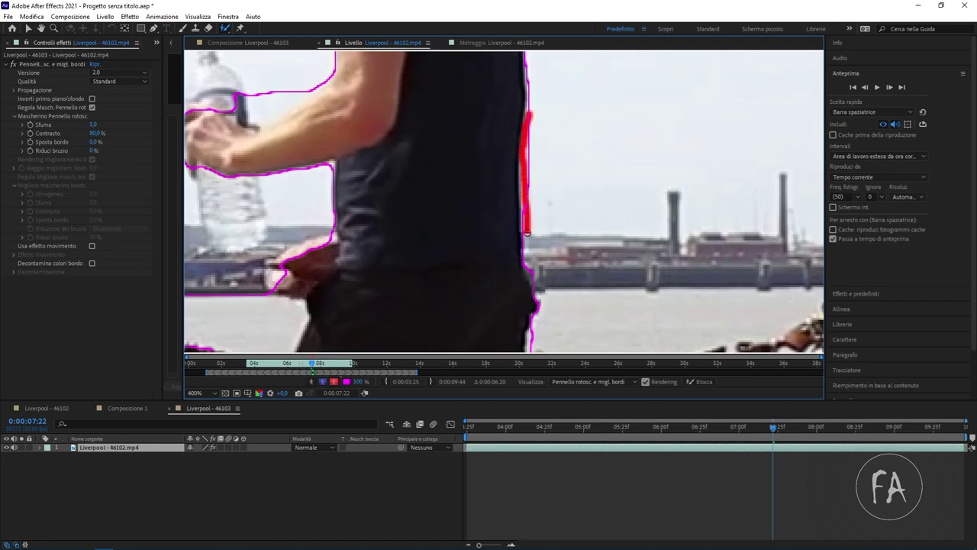
pyautogui.moveTo(529, 262)
pyautogui.mouseDown()
pyautogui.moveTo(534, 111)
pyautogui.moveTo(534, 145)
pyautogui.mouseUp()
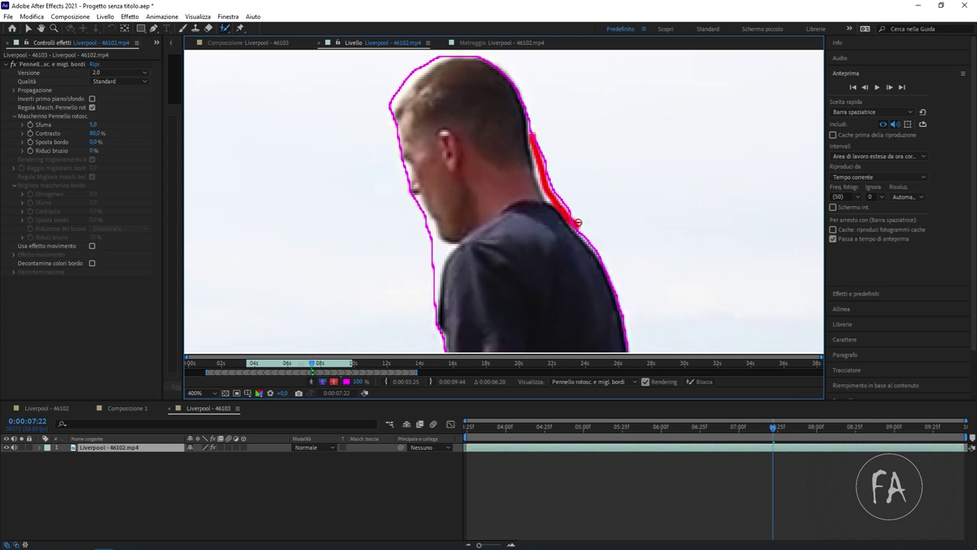
pyautogui.moveTo(574, 223); pyautogui.dragTo(556, 162)
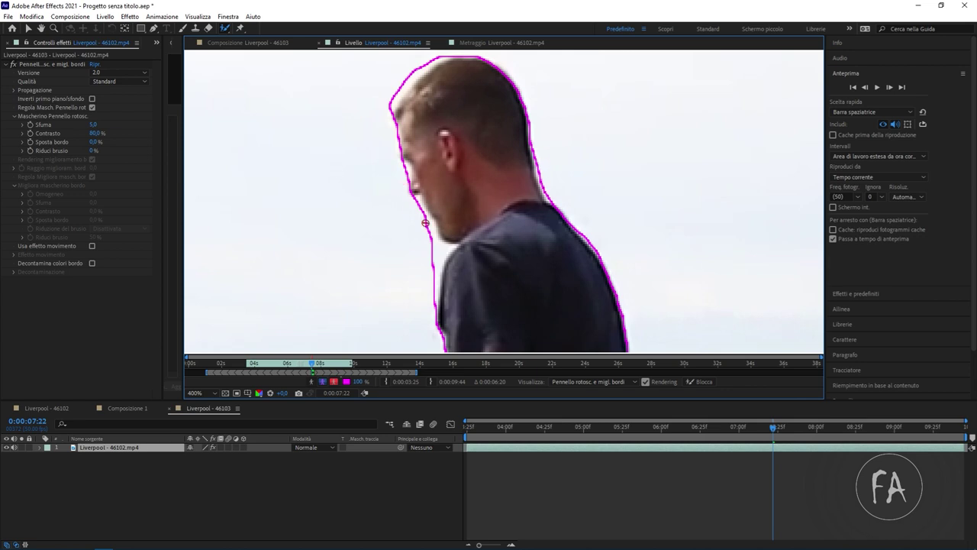
pyautogui.scroll(3, 426, 222)
pyautogui.moveTo(459, 139); pyautogui.dragTo(527, 315)
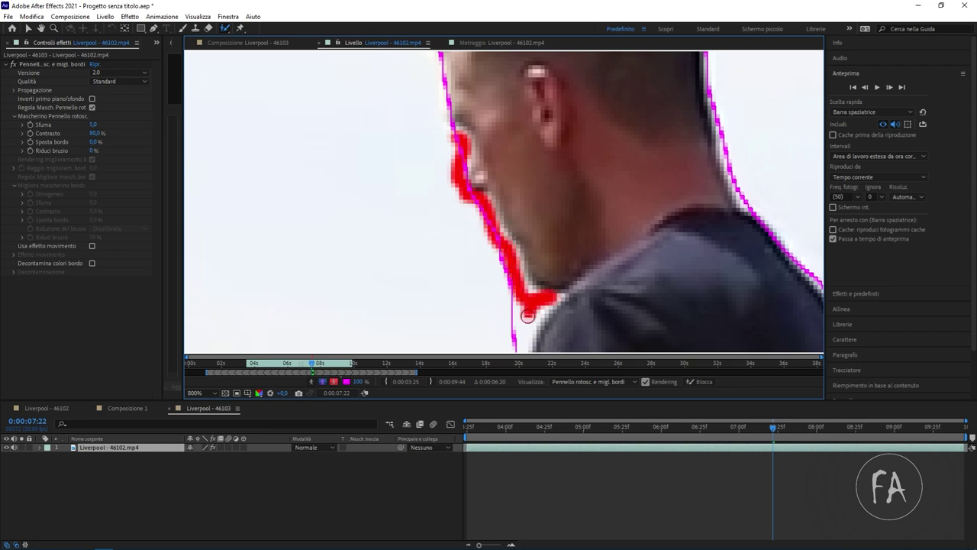
pyautogui.moveTo(528, 315); pyautogui.dragTo(529, 342)
pyautogui.moveTo(507, 256)
pyautogui.mouseDown()
pyautogui.moveTo(479, 150)
pyautogui.moveTo(480, 284)
pyautogui.mouseUp()
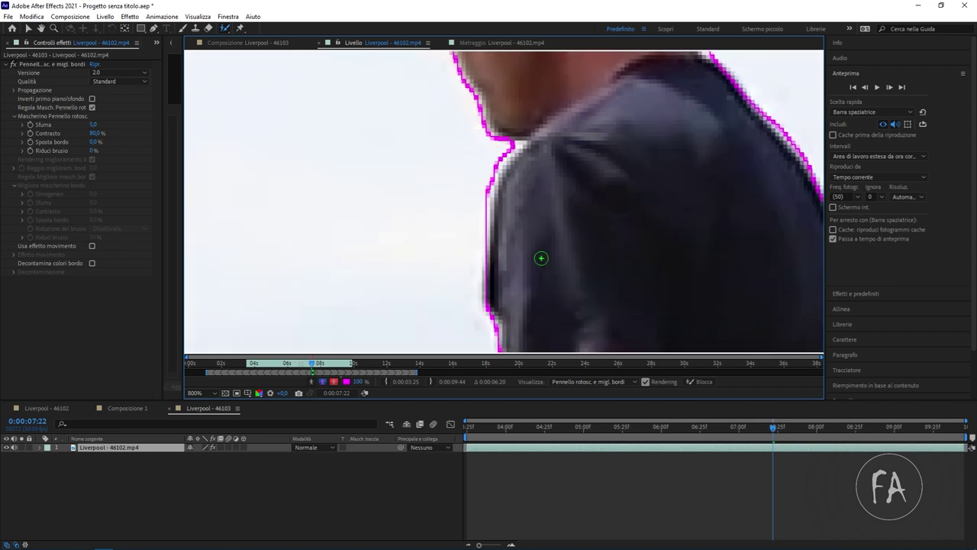
# Step: Trim background along the upper arm down to the bottle, restoring the top of the hand
pyautogui.moveTo(540, 258); pyautogui.dragTo(507, 114)
pyautogui.moveTo(480, 159)
pyautogui.mouseDown()
pyautogui.moveTo(515, 183)
pyautogui.moveTo(507, 197)
pyautogui.mouseUp()
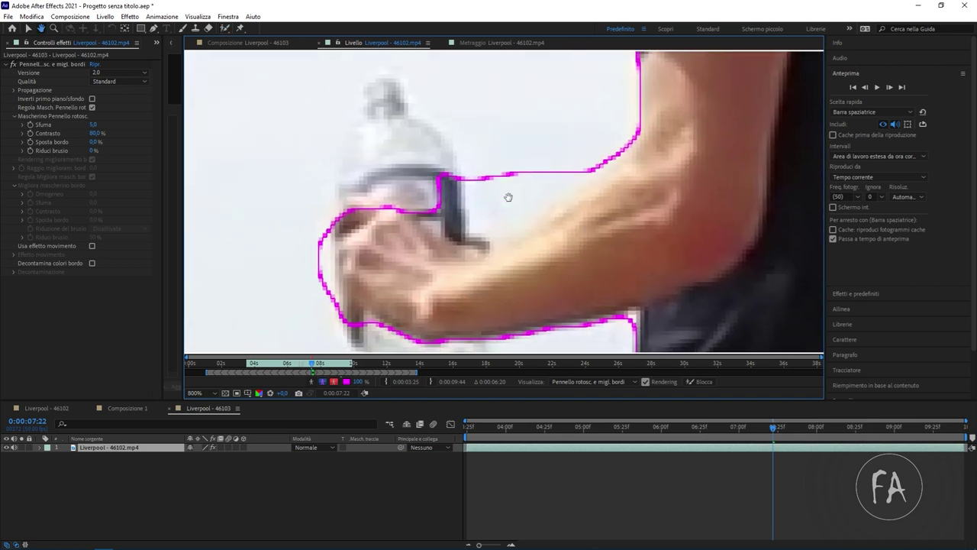
pyautogui.moveTo(632, 136)
pyautogui.mouseDown()
pyautogui.moveTo(547, 207)
pyautogui.moveTo(468, 184)
pyautogui.mouseUp()
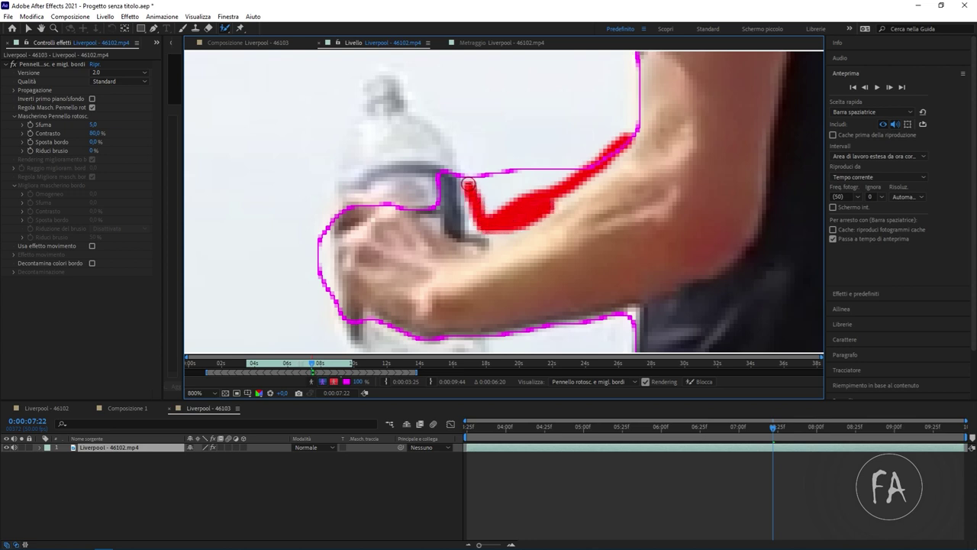
pyautogui.moveTo(467, 187)
pyautogui.mouseDown()
pyautogui.moveTo(488, 238)
pyautogui.moveTo(424, 219)
pyautogui.moveTo(385, 191)
pyautogui.moveTo(353, 183)
pyautogui.moveTo(328, 200)
pyautogui.moveTo(323, 256)
pyautogui.moveTo(339, 330)
pyautogui.mouseUp()
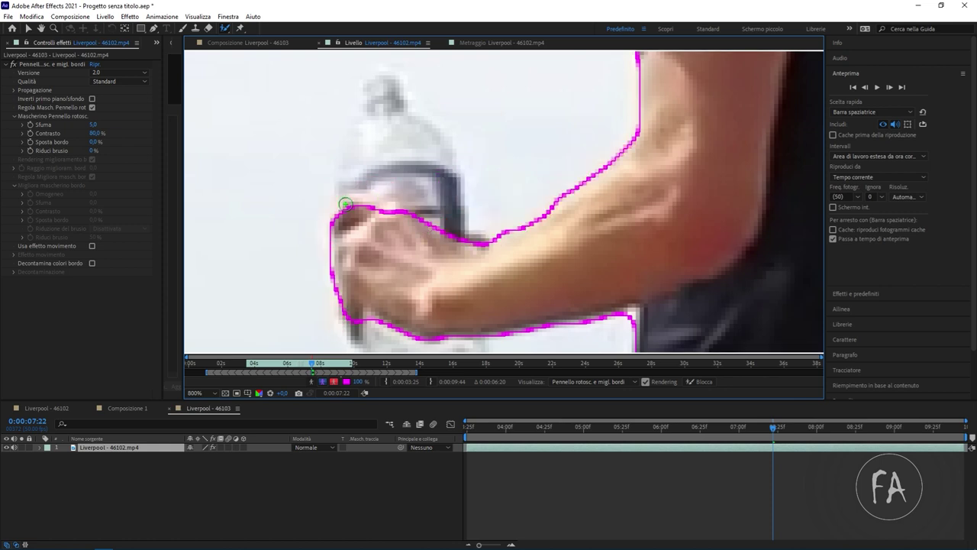
pyautogui.scroll(1, 374, 205)
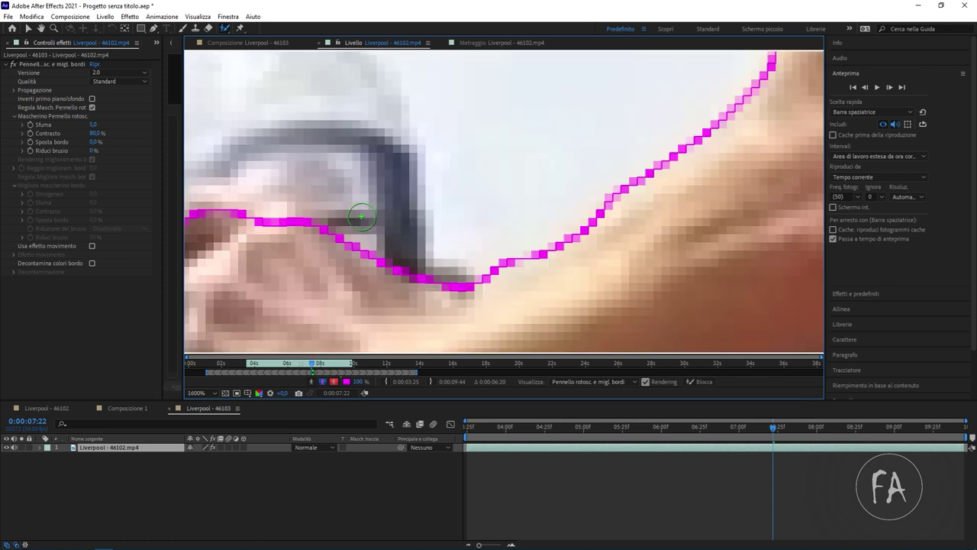
pyautogui.moveTo(250, 202); pyautogui.dragTo(467, 182)
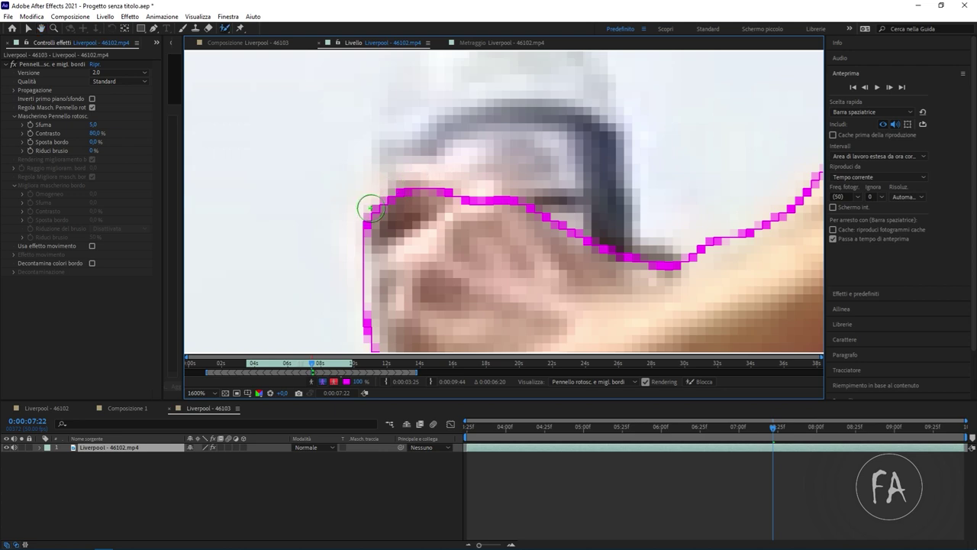
pyautogui.scroll(-1, 412, 175)
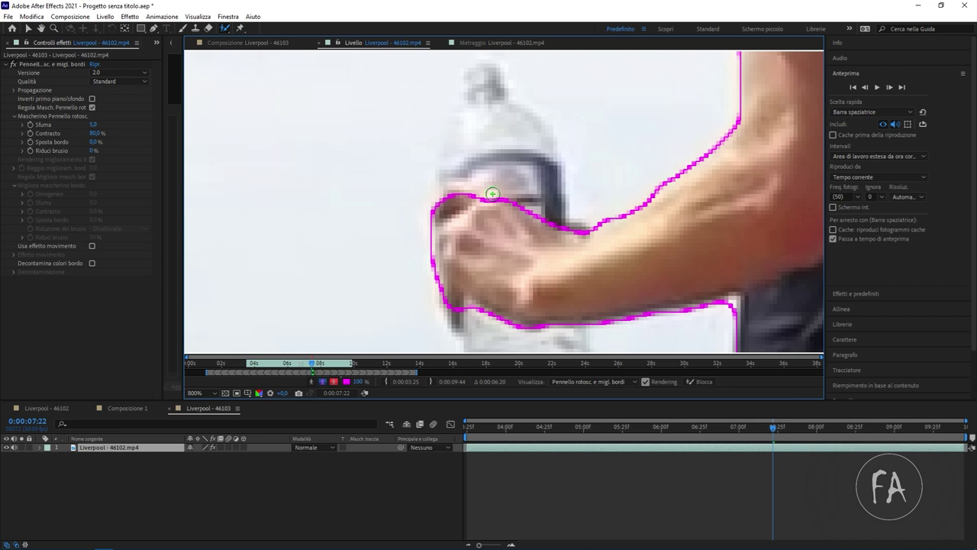
pyautogui.moveTo(492, 195); pyautogui.dragTo(442, 200)
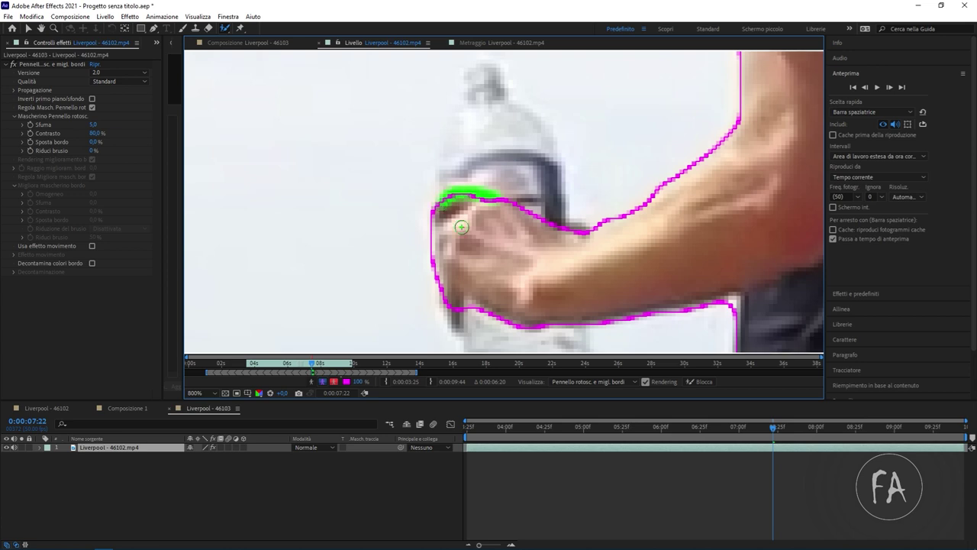
# Step: Trim background above the man's hand and along his hip edge, dismissing the rendering warning
pyautogui.scroll(-3, 598, 253)
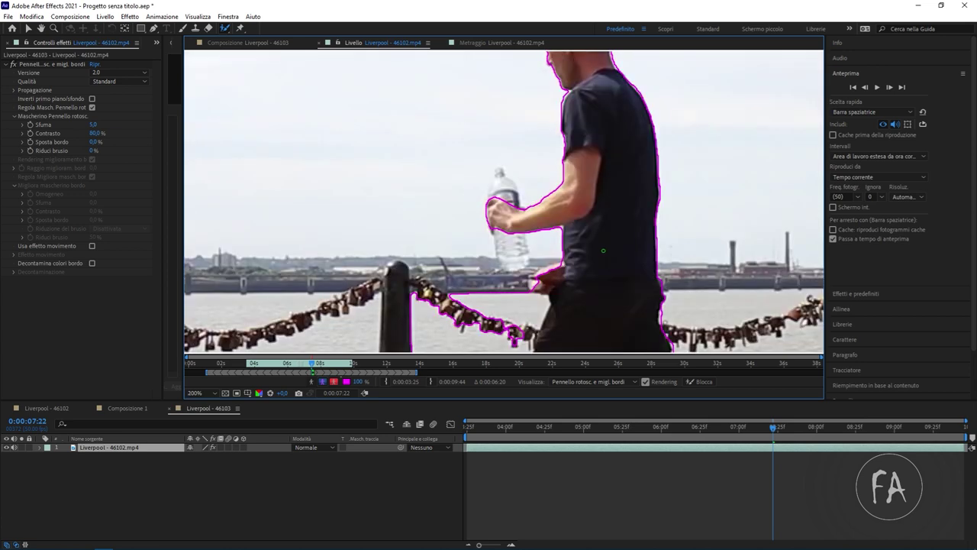
pyautogui.scroll(1, 573, 221)
pyautogui.moveTo(550, 232); pyautogui.dragTo(558, 206)
pyautogui.scroll(1, 548, 189)
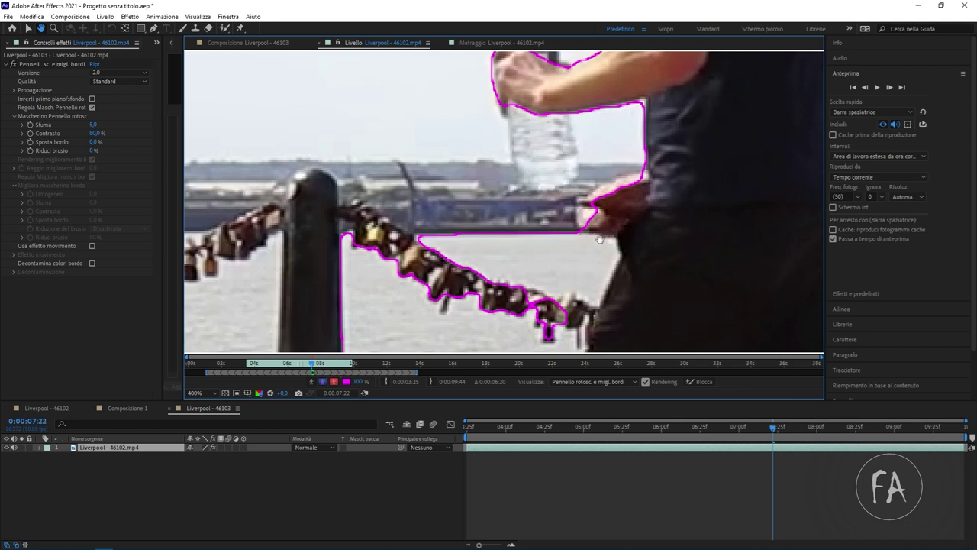
pyautogui.scroll(1, 548, 189)
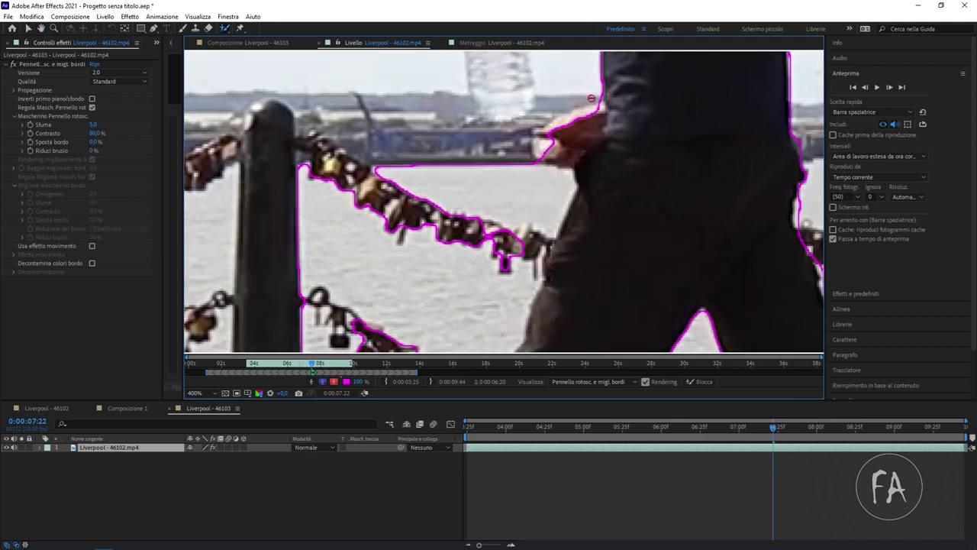
pyautogui.moveTo(600, 100); pyautogui.dragTo(560, 119)
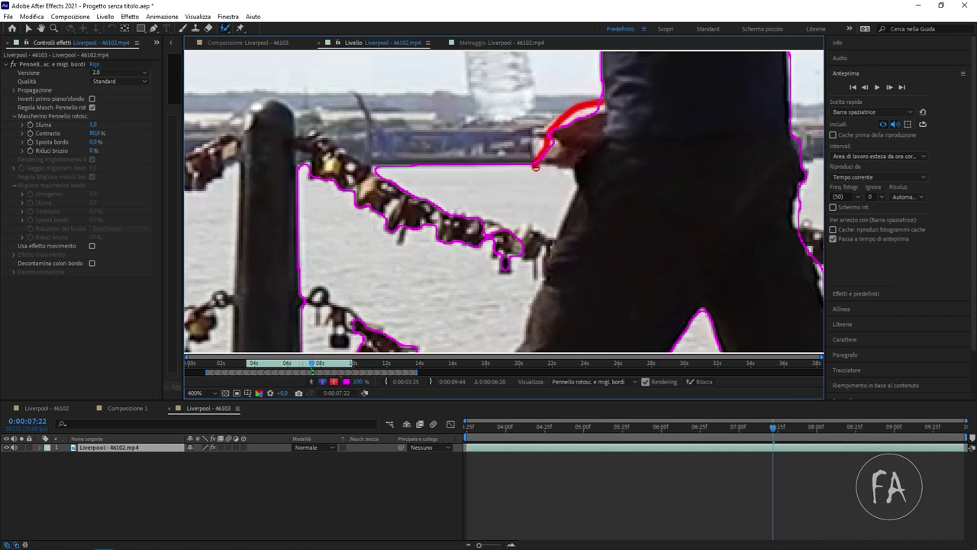
pyautogui.moveTo(573, 180); pyautogui.dragTo(528, 306)
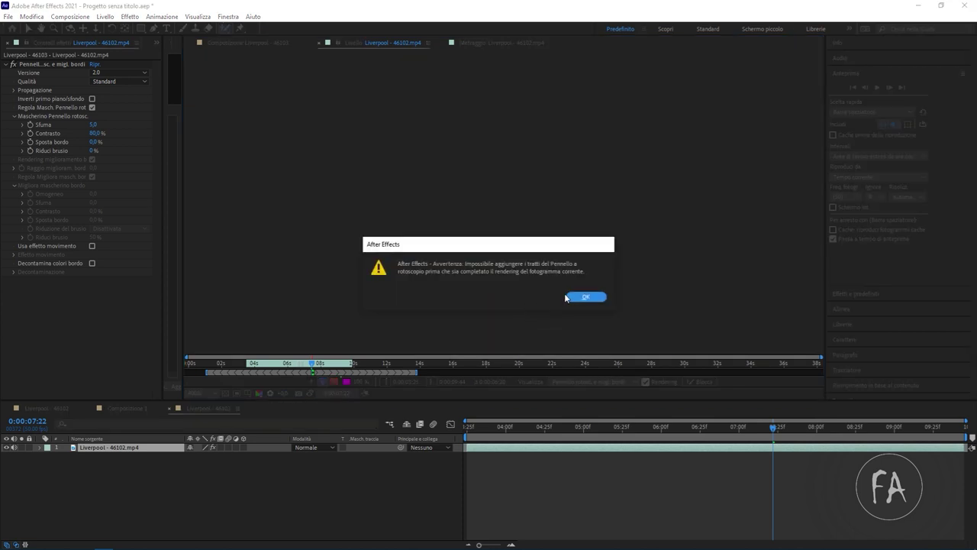
pyautogui.click(568, 297)
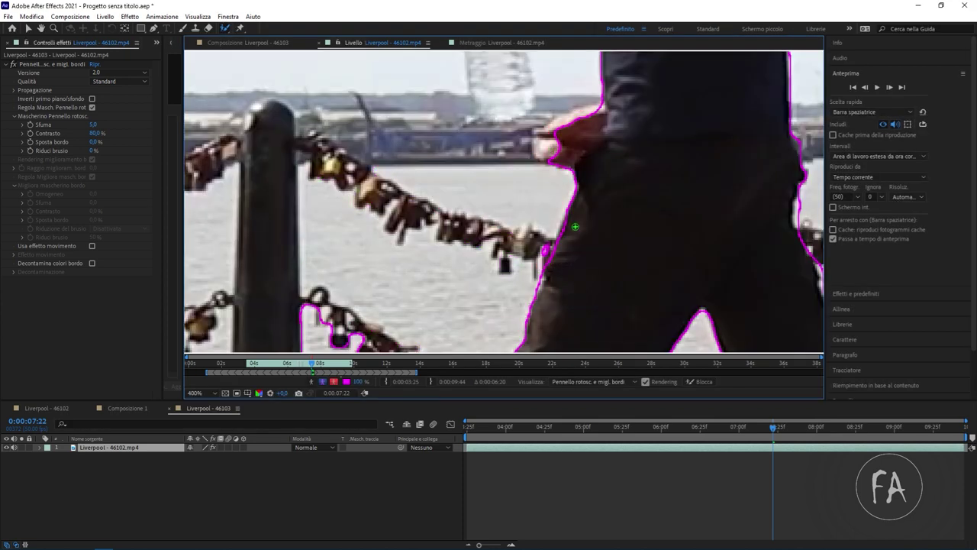
# Step: Add the hip and leg edge back, then subtract the railing chain along the leg
pyautogui.moveTo(588, 213); pyautogui.dragTo(542, 289)
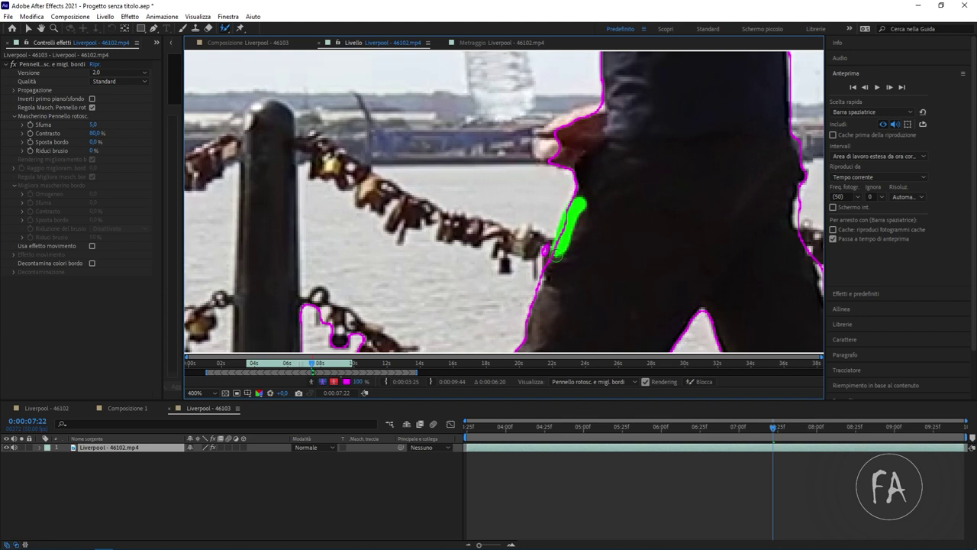
pyautogui.keyDown('alt'); pyautogui.moveTo(540, 228); pyautogui.dragTo(529, 285); pyautogui.keyUp('alt')
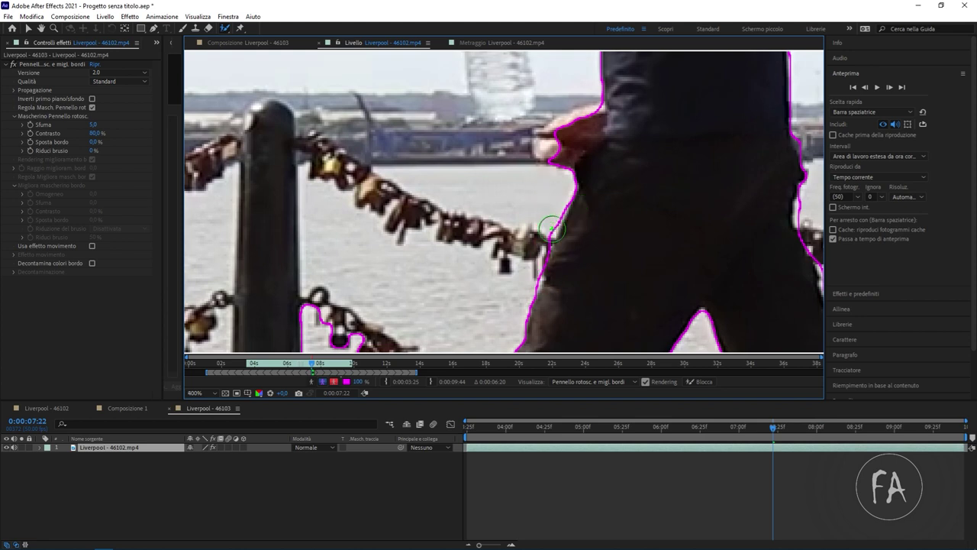
pyautogui.scroll(1, 504, 286)
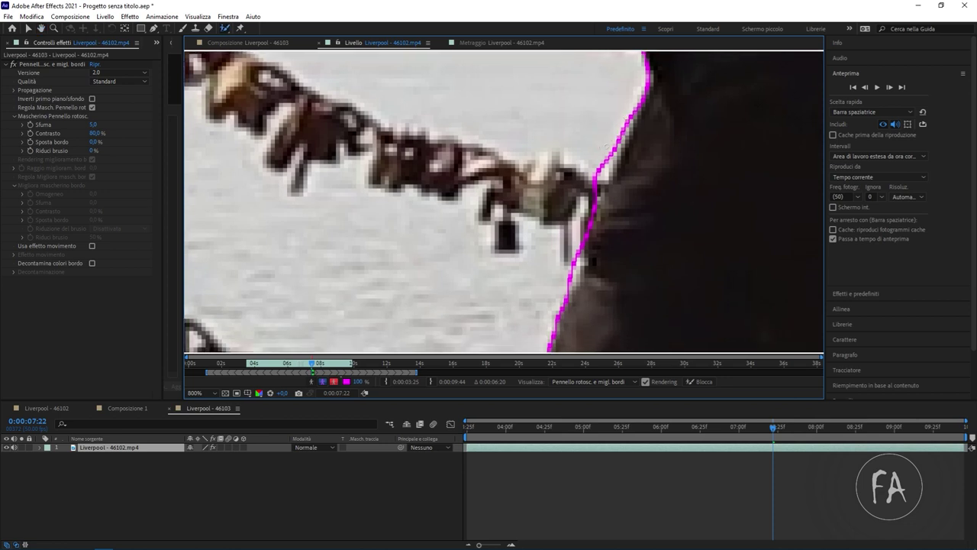
pyautogui.keyDown('alt'); pyautogui.moveTo(619, 138); pyautogui.dragTo(574, 229); pyautogui.keyUp('alt')
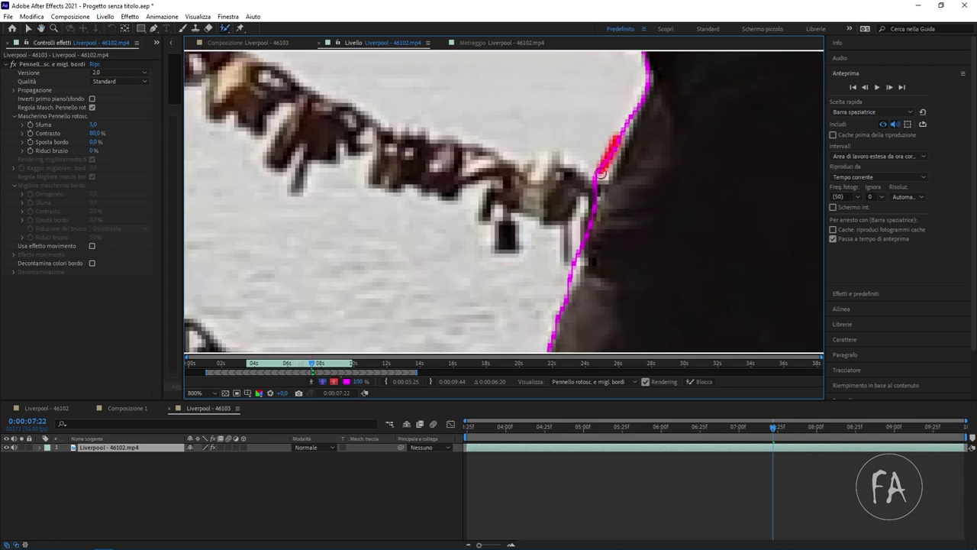
pyautogui.scroll(-1, 618, 111)
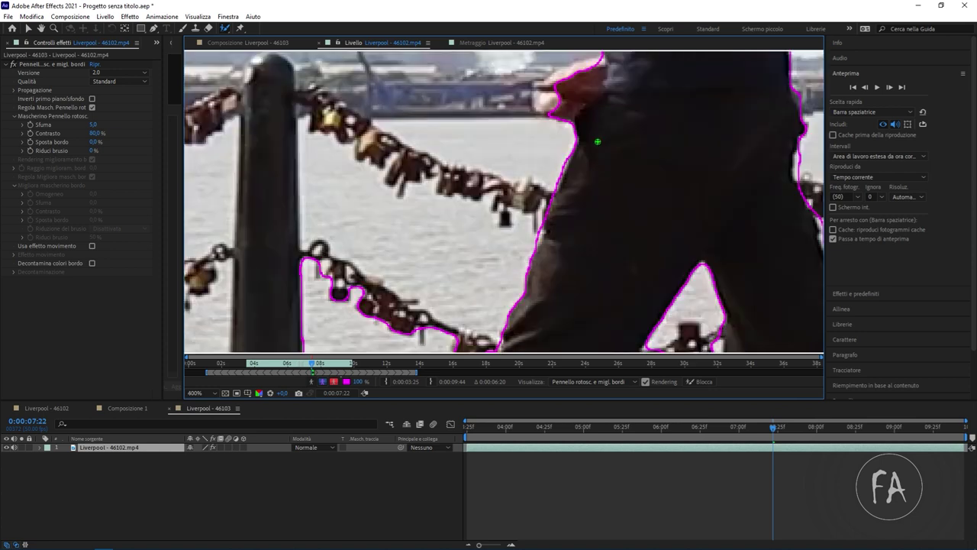
pyautogui.scroll(-1, 527, 229)
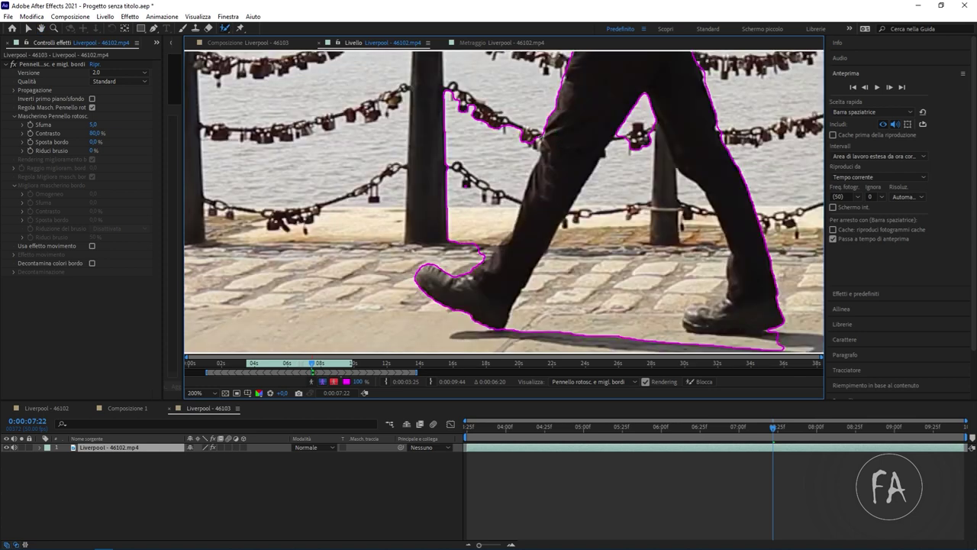
# Step: Subtract background along the leg edge and up the back of the leg
pyautogui.moveTo(538, 126)
pyautogui.keyDown('alt'); pyautogui.mouseDown()
pyautogui.moveTo(520, 186)
pyautogui.moveTo(460, 266)
pyautogui.mouseUp(); pyautogui.keyUp('alt')
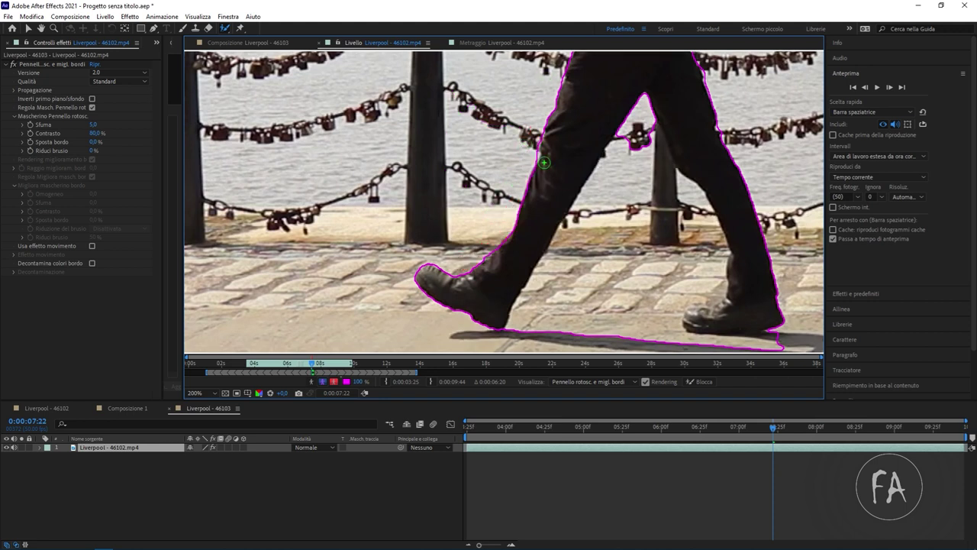
pyautogui.scroll(2, 544, 164)
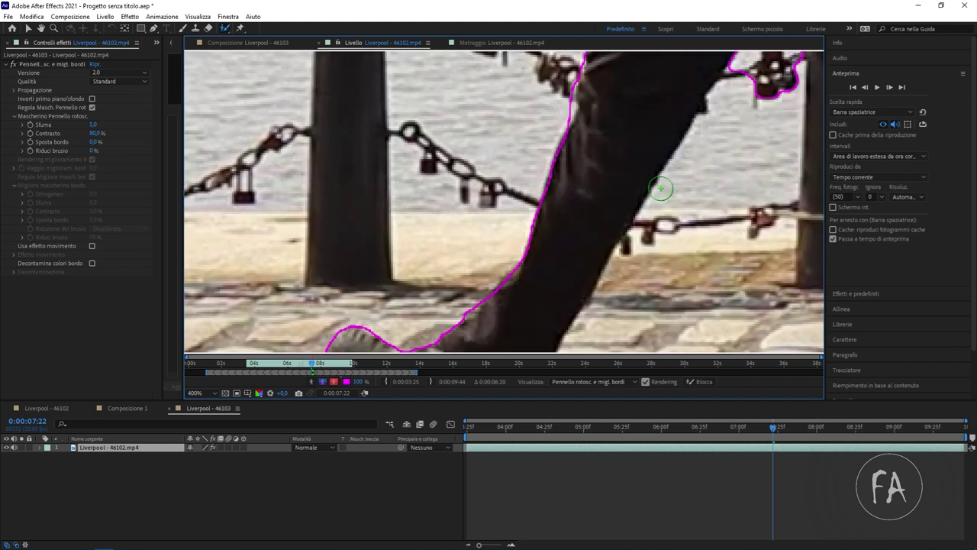
pyautogui.scroll(-2, 659, 190)
pyautogui.moveTo(514, 329)
pyautogui.mouseDown()
pyautogui.moveTo(645, 100)
pyautogui.moveTo(722, 246)
pyautogui.moveTo(721, 298)
pyautogui.moveTo(679, 307)
pyautogui.moveTo(680, 340)
pyautogui.moveTo(780, 330)
pyautogui.mouseUp()
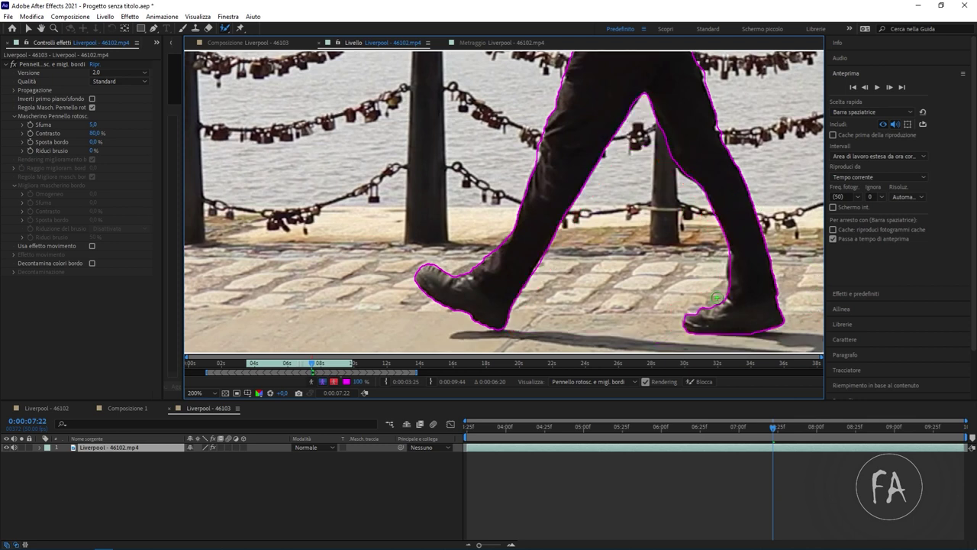
# Step: Pan to the shoe, shrink the brush, and add the leg's front edge and shoe to the matte
pyautogui.press('.')
pyautogui.moveTo(608, 232); pyautogui.dragTo(543, 207)
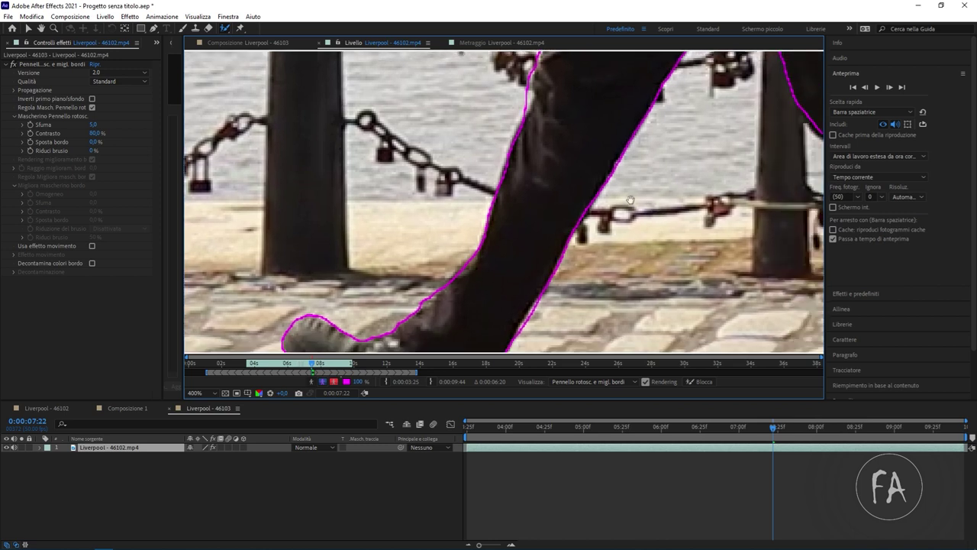
pyautogui.hotkey('alt', 'w')
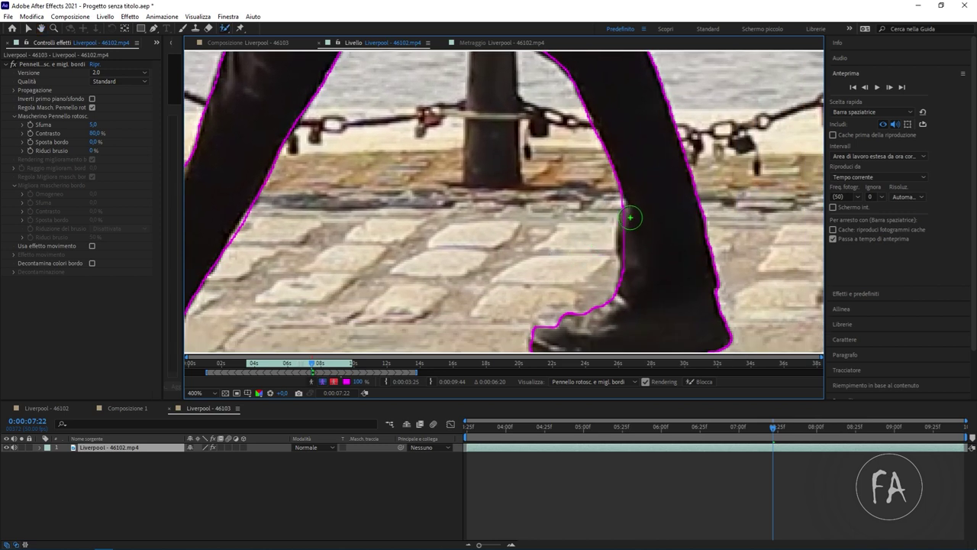
pyautogui.moveTo(628, 220)
pyautogui.mouseDown()
pyautogui.moveTo(630, 209)
pyautogui.moveTo(599, 327)
pyautogui.mouseUp()
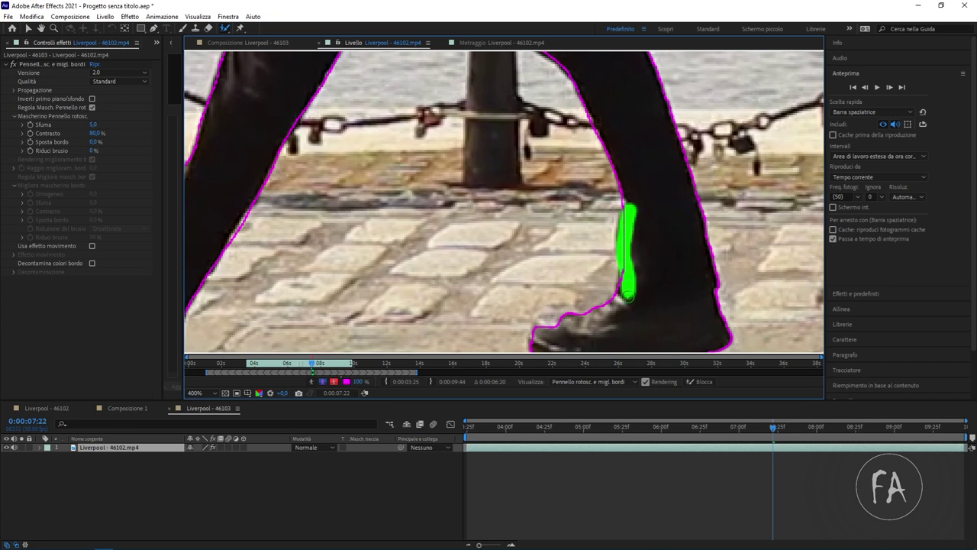
pyautogui.moveTo(599, 327); pyautogui.dragTo(542, 319)
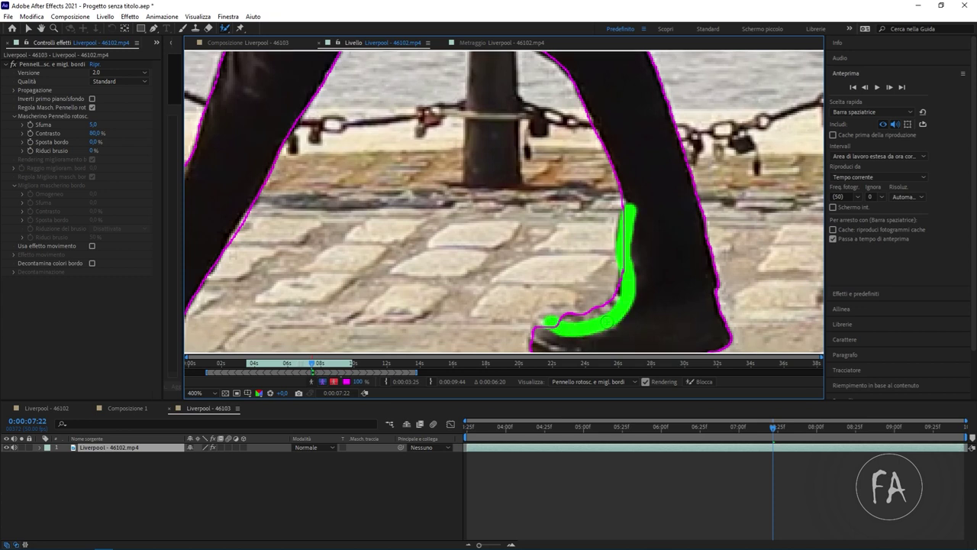
pyautogui.scroll(-4, 573, 229)
pyautogui.scroll(2, 500, 152)
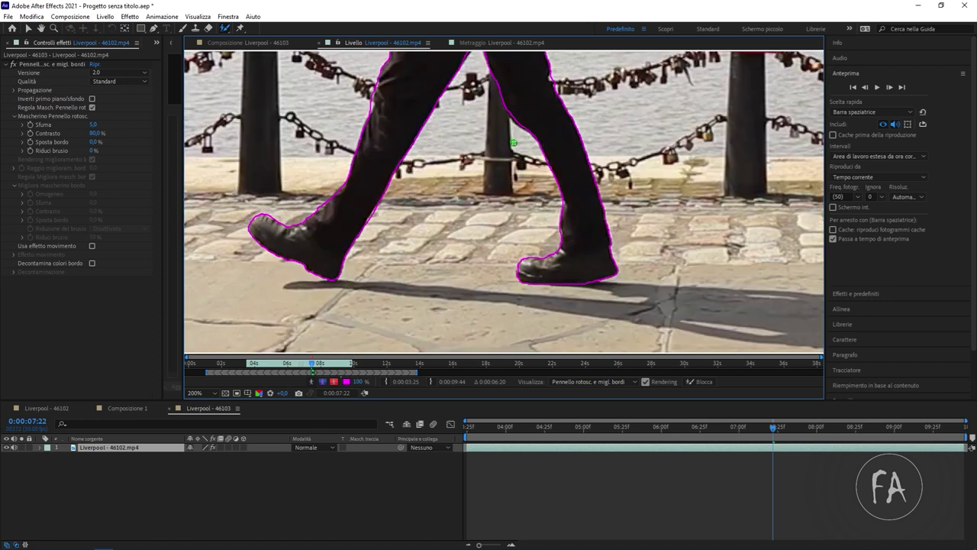
pyautogui.scroll(-3, 513, 143)
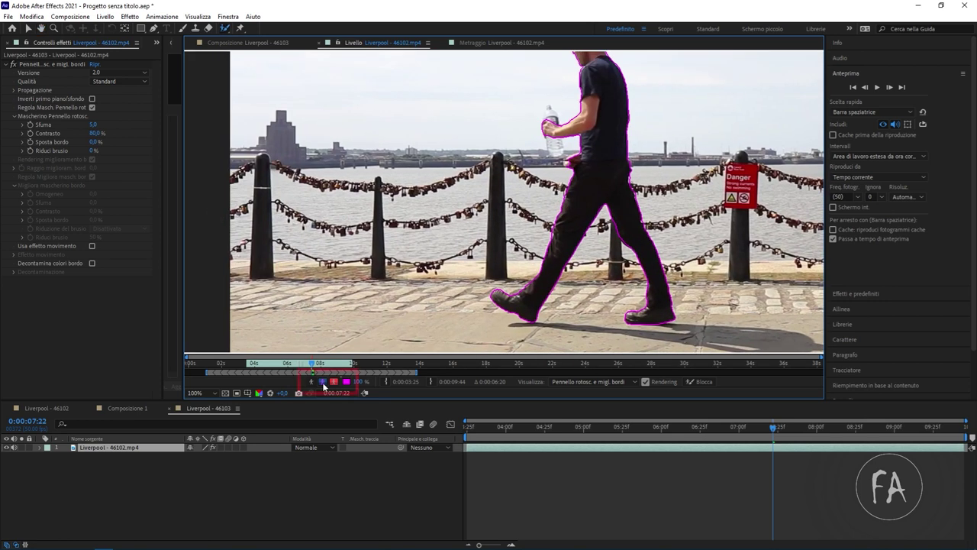
# Step: Turn on the alpha overlay to tint the background around the cut-out man
pyautogui.click(333, 382)
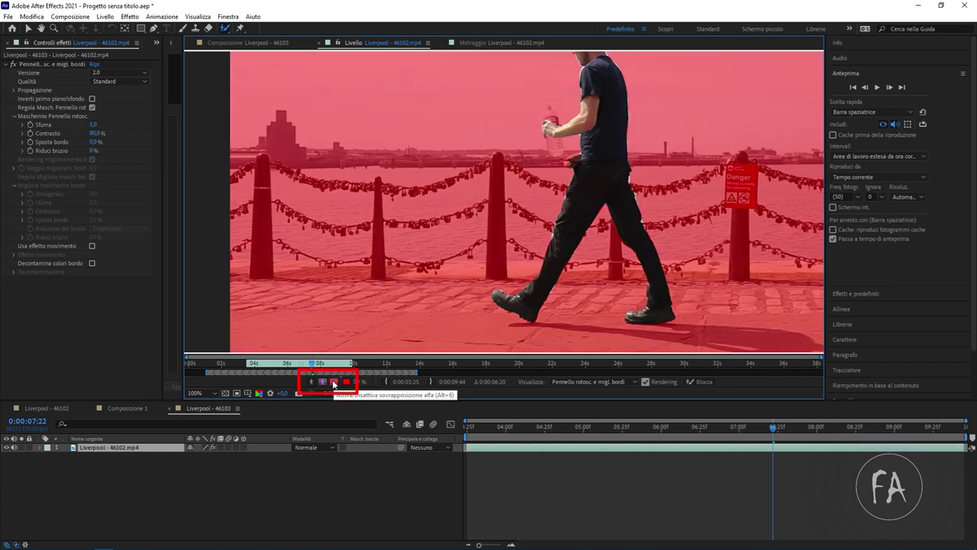
pyautogui.scroll(-2, 504, 191)
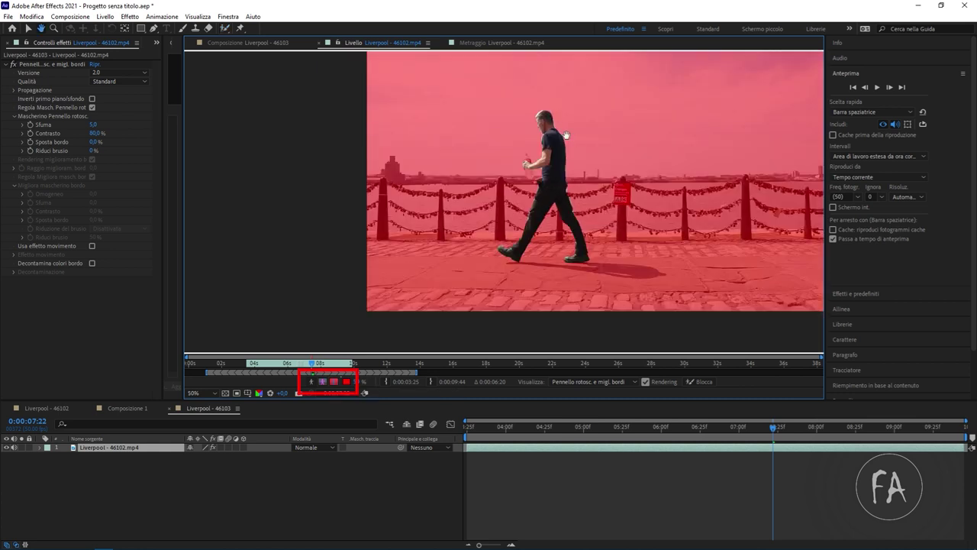
pyautogui.scroll(1, 565, 136)
pyautogui.scroll(1, 593, 140)
pyautogui.hotkey('alt', 'w')
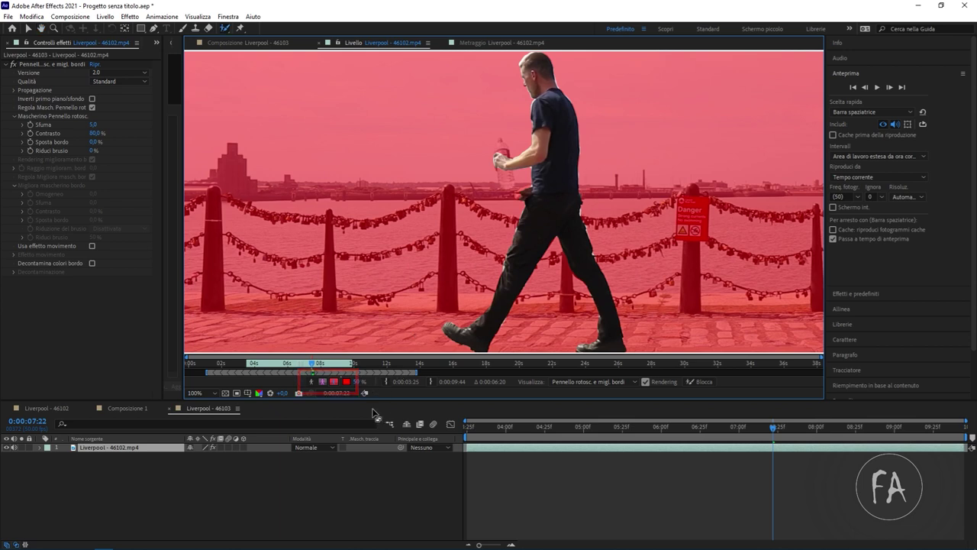
# Step: Change the overlay colour from red FF0000 to green 00FF24
pyautogui.click(347, 382)
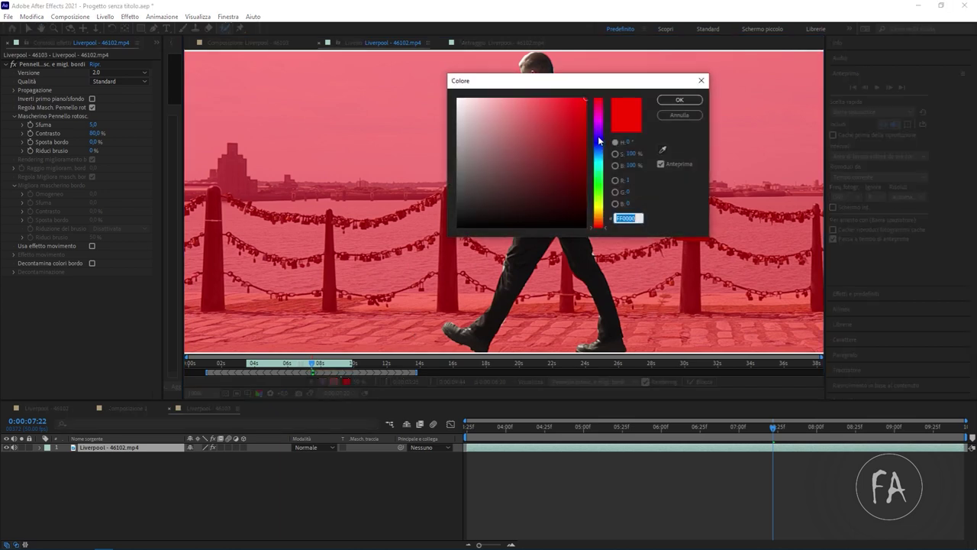
pyautogui.moveTo(598, 217); pyautogui.dragTo(603, 156)
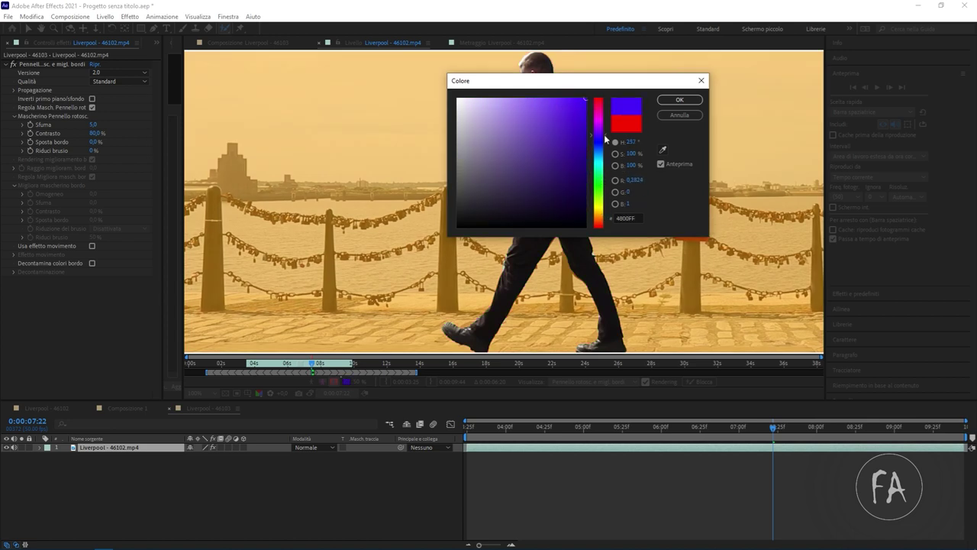
pyautogui.moveTo(603, 195); pyautogui.dragTo(603, 185)
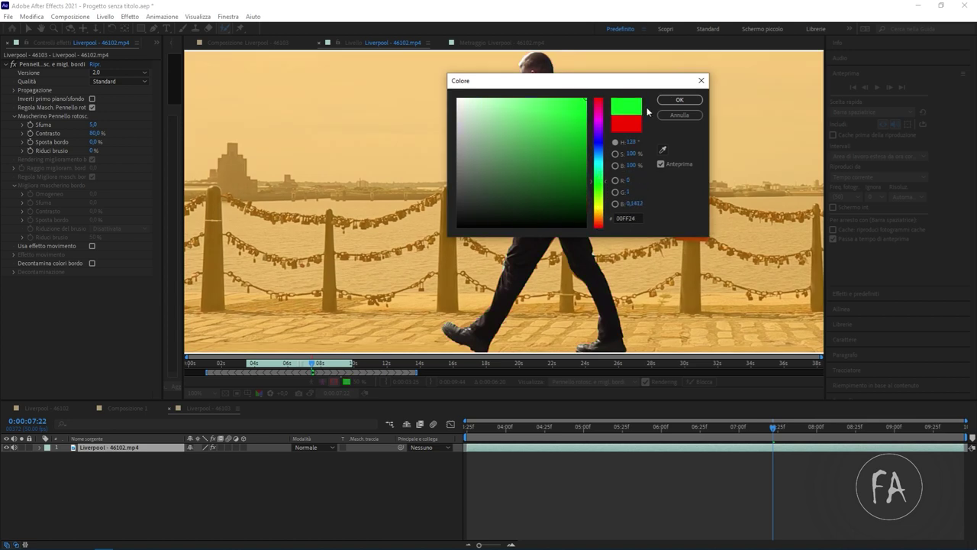
pyautogui.click(679, 100)
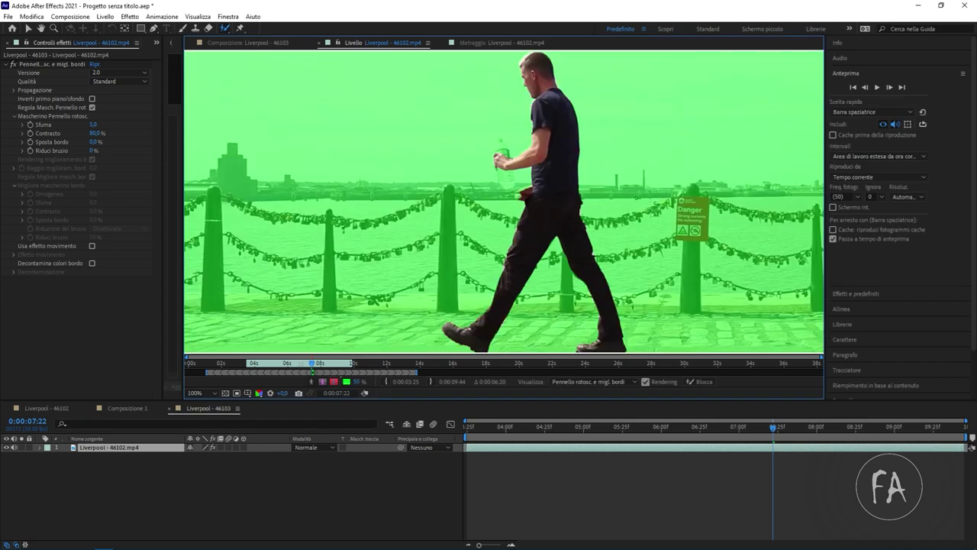
# Step: Zoom to 800% and paint three Refine Edge strokes along the man's outline, dismissing the rendering warning
pyautogui.scroll(2, 593, 206)
pyautogui.scroll(1, 630, 212)
pyautogui.scroll(1, 564, 198)
pyautogui.scroll(1, 565, 198)
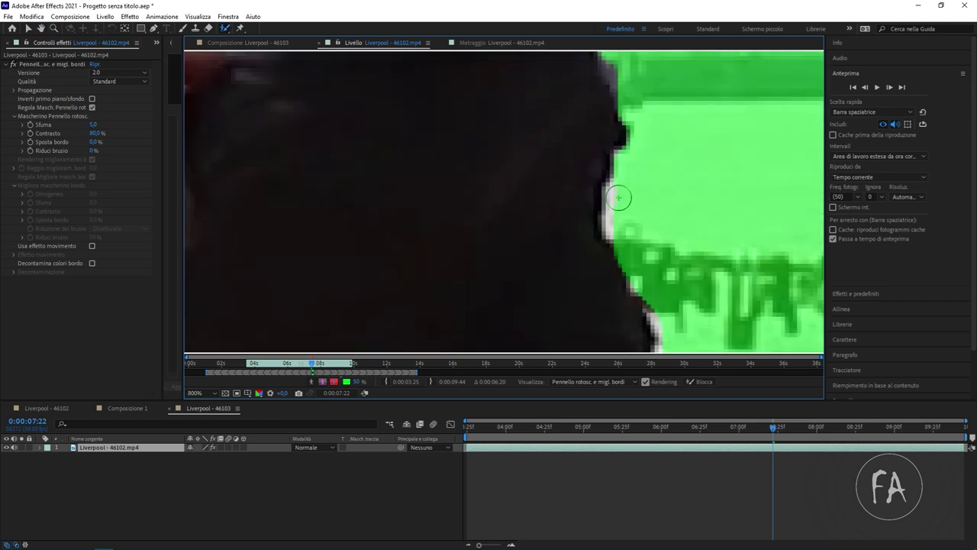
pyautogui.moveTo(618, 190); pyautogui.dragTo(618, 235)
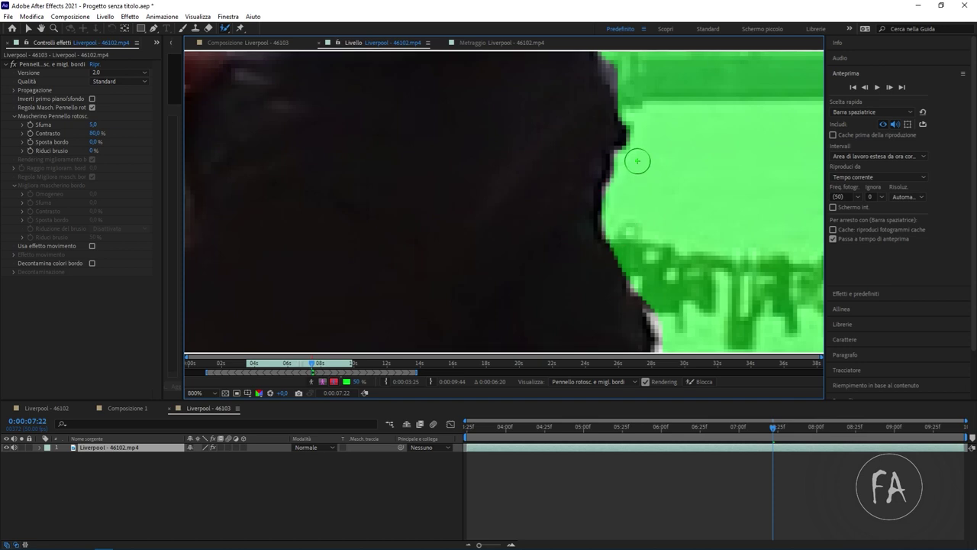
pyautogui.scroll(-1, 646, 190)
pyautogui.scroll(1, 593, 264)
pyautogui.moveTo(582, 185)
pyautogui.mouseDown()
pyautogui.moveTo(638, 283)
pyautogui.moveTo(629, 318)
pyautogui.mouseUp()
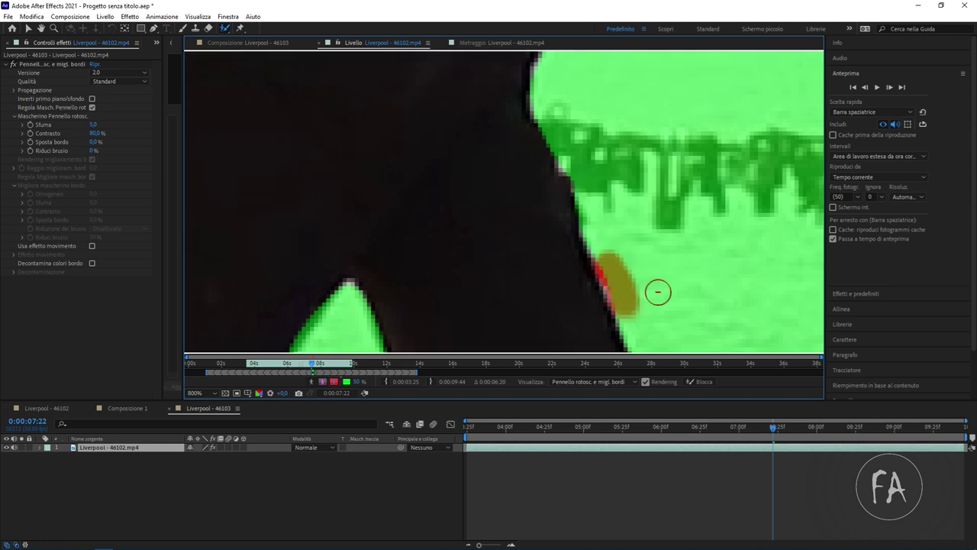
pyautogui.moveTo(571, 154); pyautogui.dragTo(582, 174)
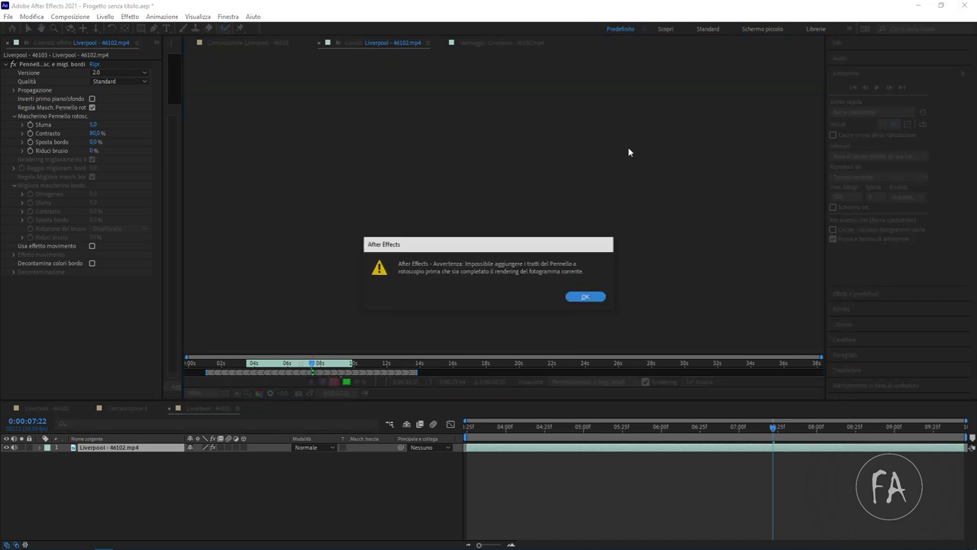
pyautogui.click(586, 296)
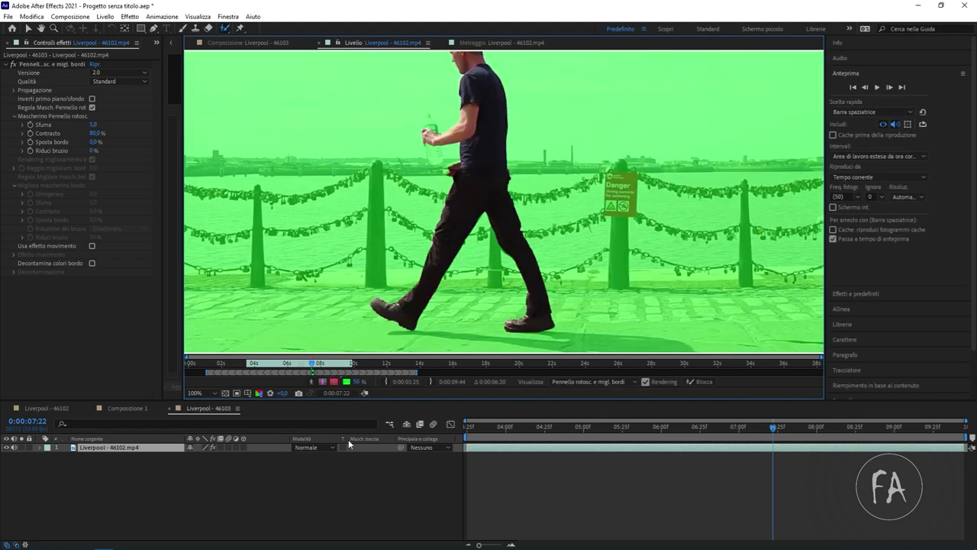
pyautogui.click(324, 385)
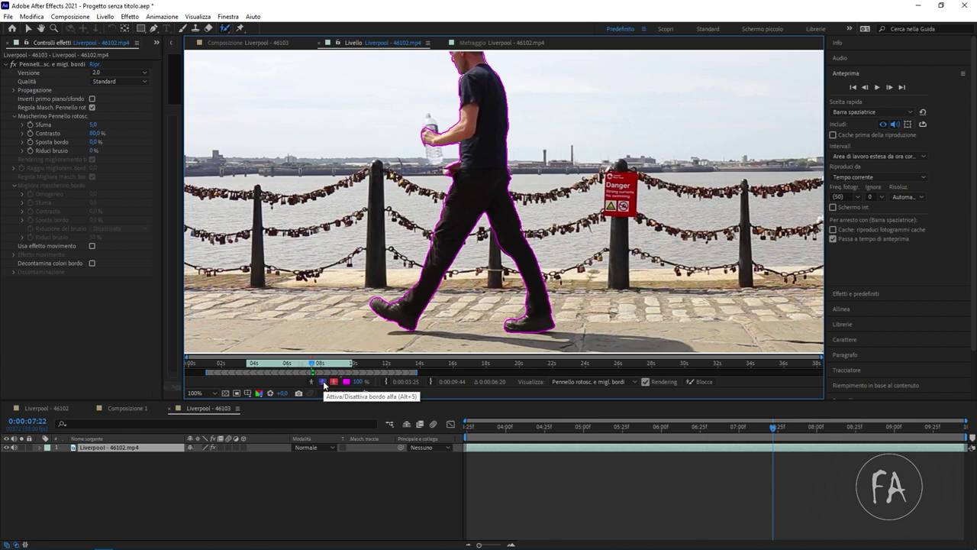
pyautogui.click(333, 383)
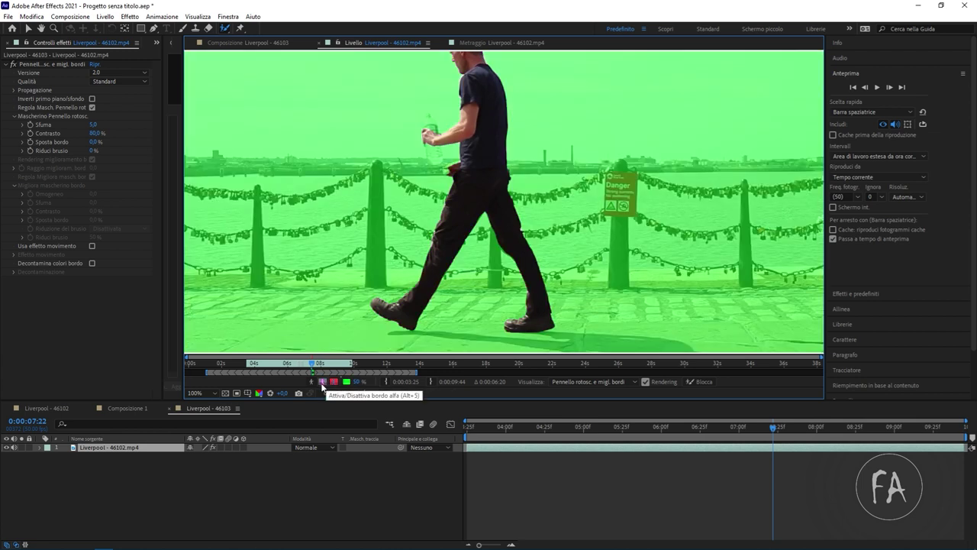
pyautogui.click(322, 382)
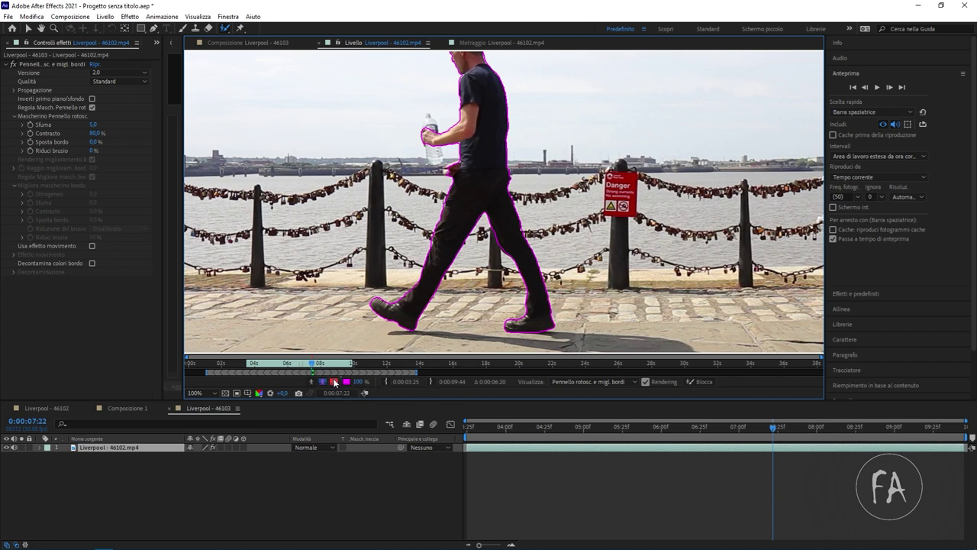
pyautogui.click(334, 383)
pyautogui.scroll(-2, 516, 100)
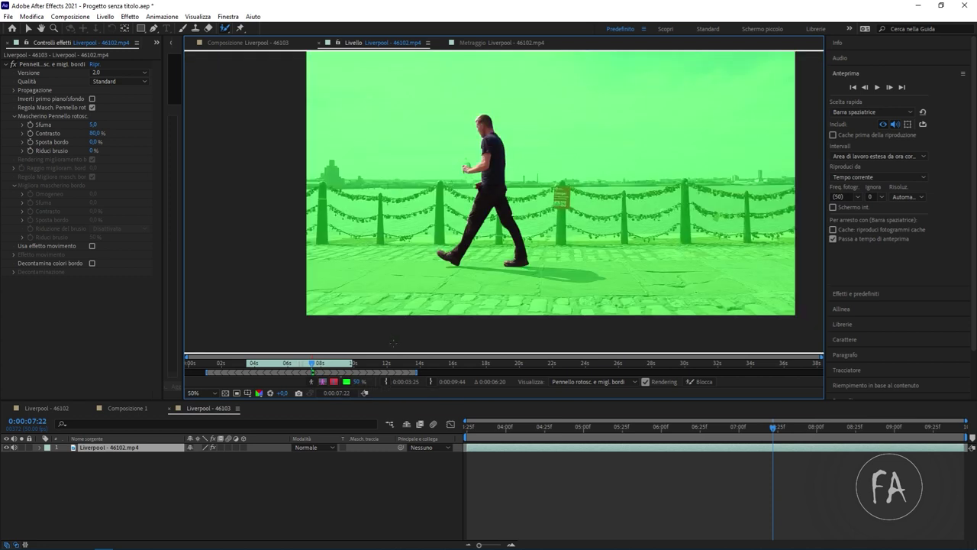
pyautogui.click(325, 383)
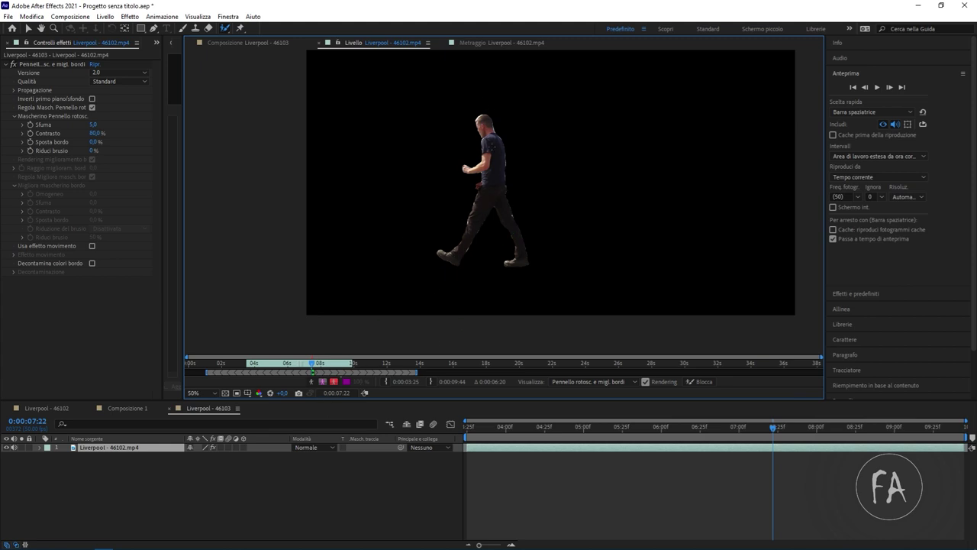
pyautogui.click(323, 381)
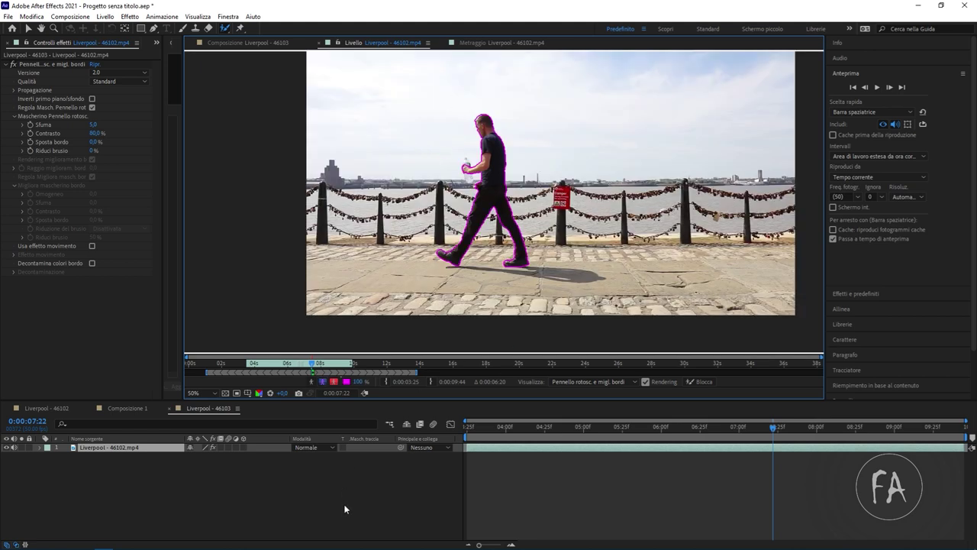
pyautogui.click(334, 382)
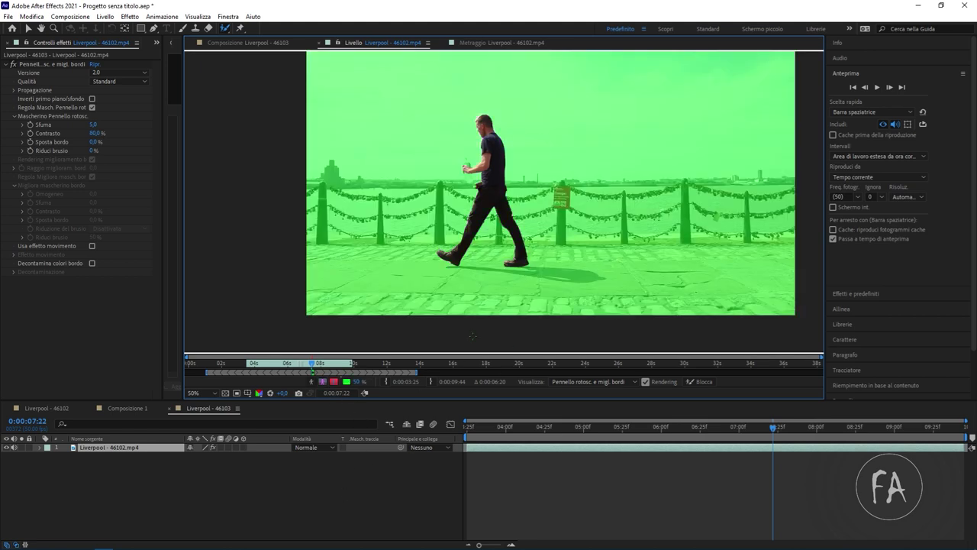
pyautogui.click(324, 382)
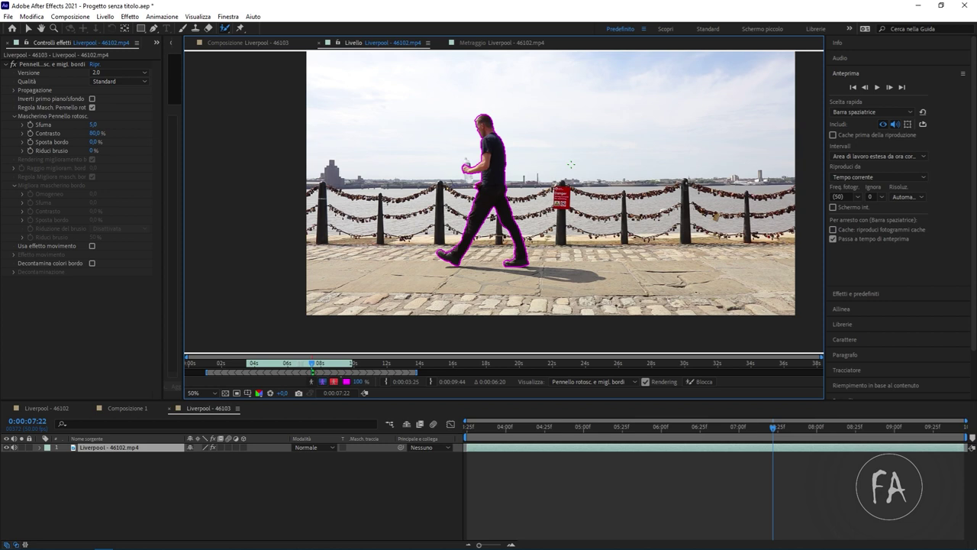
pyautogui.press('/')
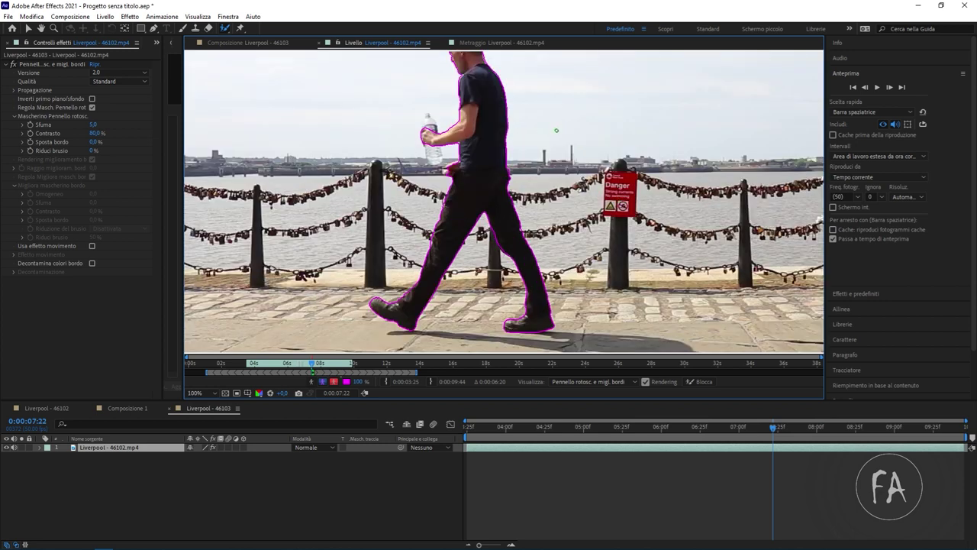
pyautogui.press(',')
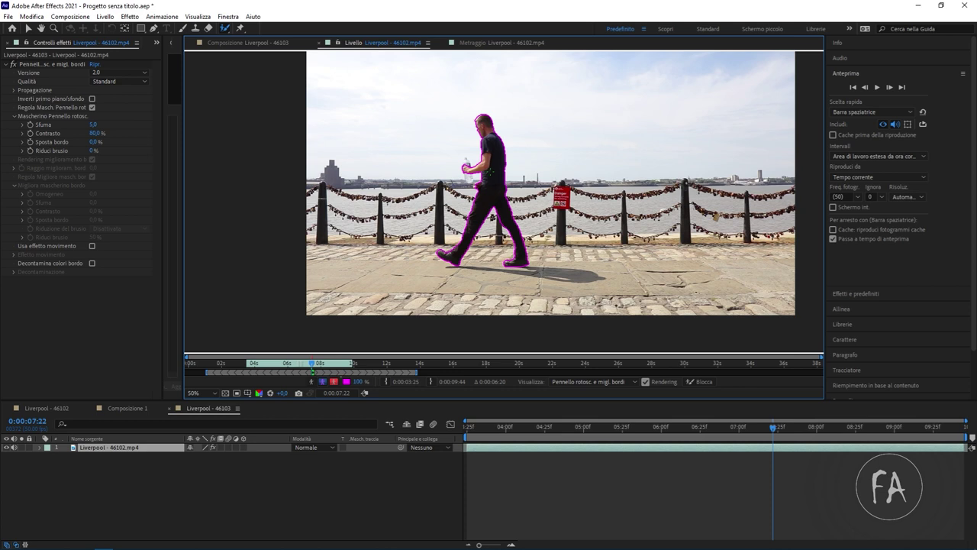
# Step: Play and stop the layer, scrub back to 0:00:07:44, and zoom to 400% on the legs
pyautogui.press('space')
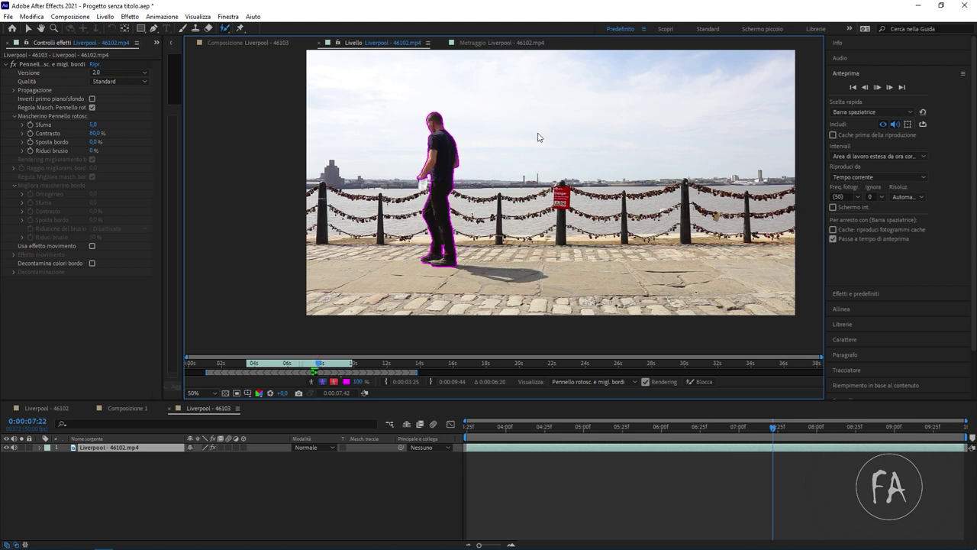
pyautogui.press('space')
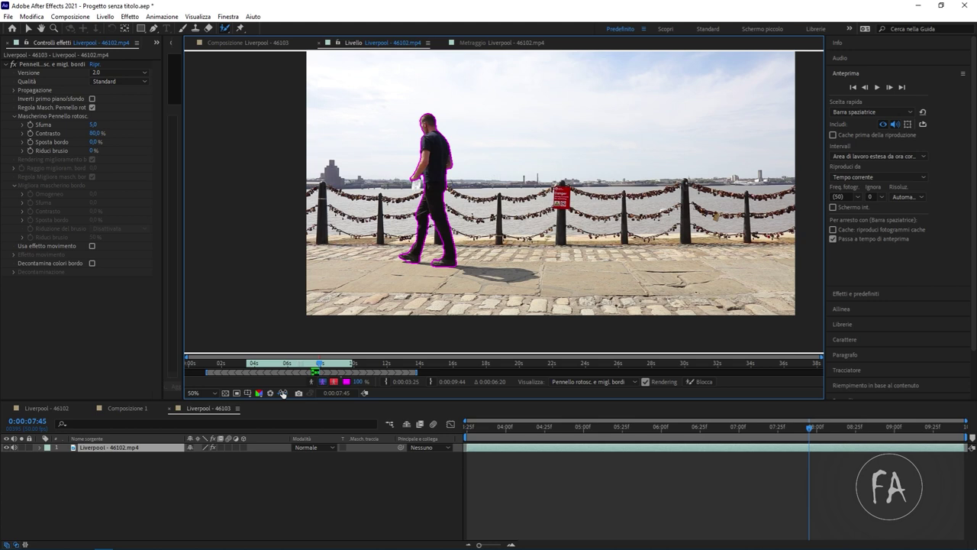
pyautogui.moveTo(320, 366); pyautogui.dragTo(321, 367)
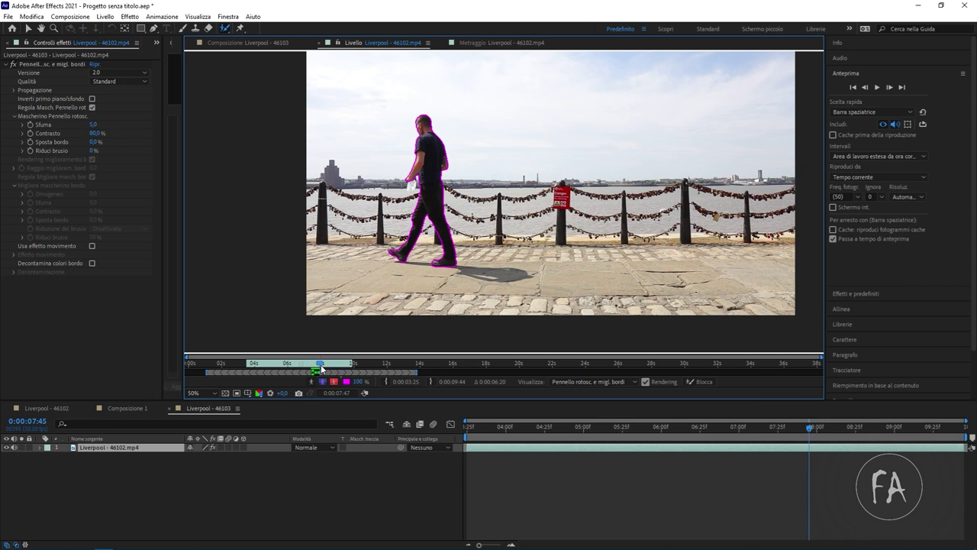
pyautogui.moveTo(321, 368); pyautogui.dragTo(320, 367)
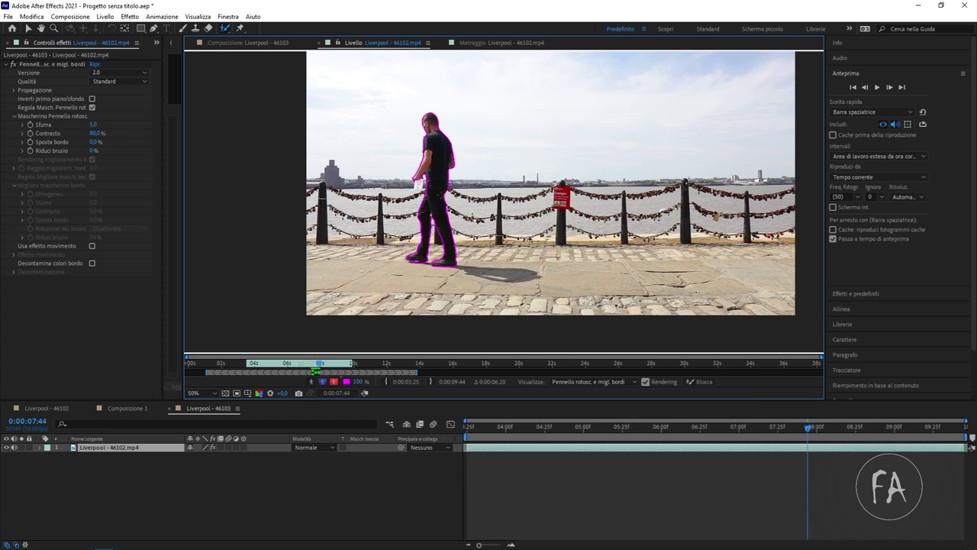
pyautogui.scroll(1, 448, 194)
pyautogui.scroll(2, 448, 194)
pyautogui.scroll(1, 574, 144)
pyautogui.scroll(1, 545, 156)
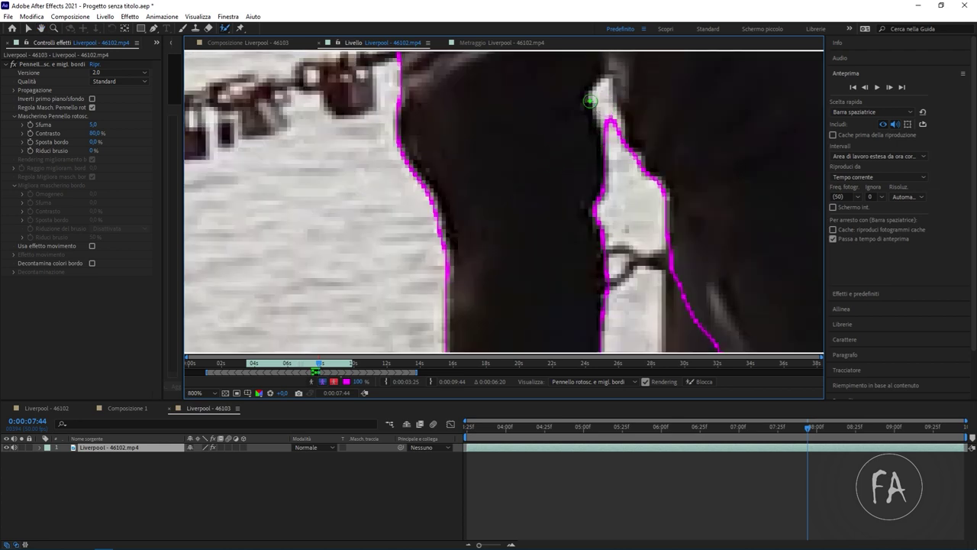
# Step: Subtract the background strip between the legs, zoom out, and stop playback at 0:00:08:10
pyautogui.moveTo(600, 86); pyautogui.dragTo(656, 192)
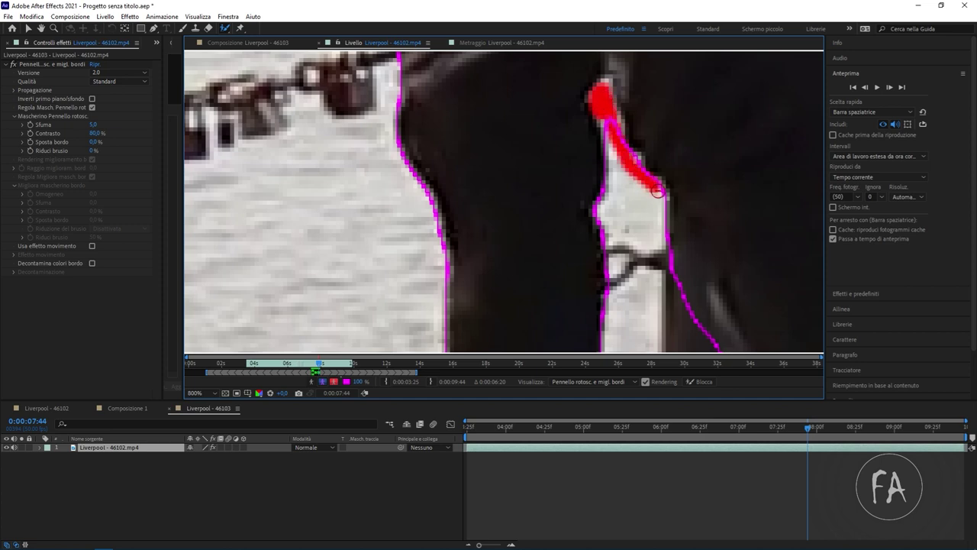
pyautogui.scroll(-1, 610, 208)
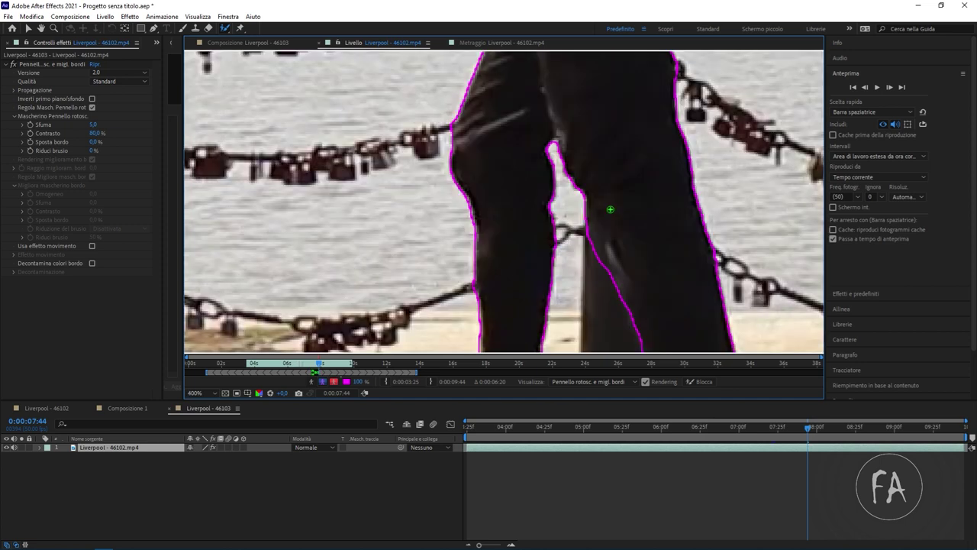
pyautogui.scroll(-4, 610, 209)
pyautogui.scroll(-2, 610, 209)
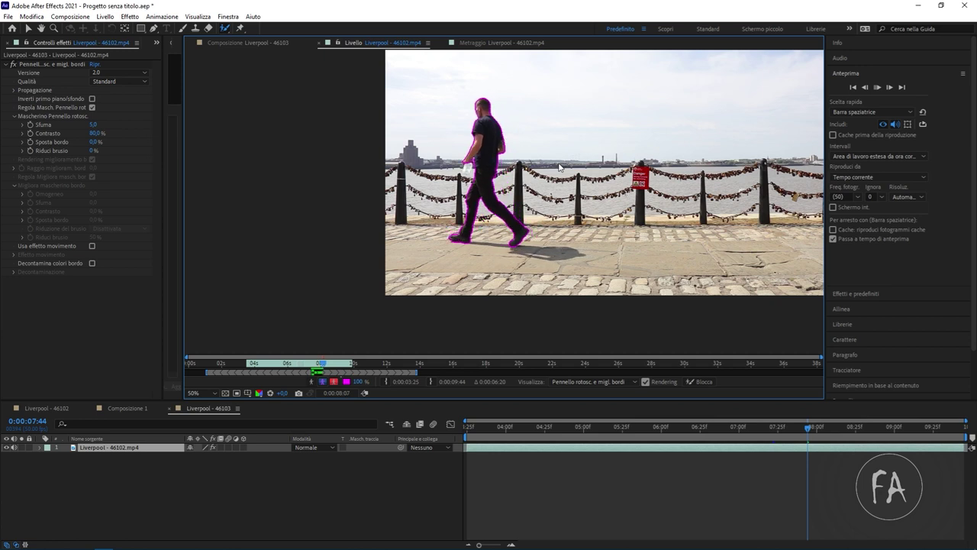
pyautogui.press('space')
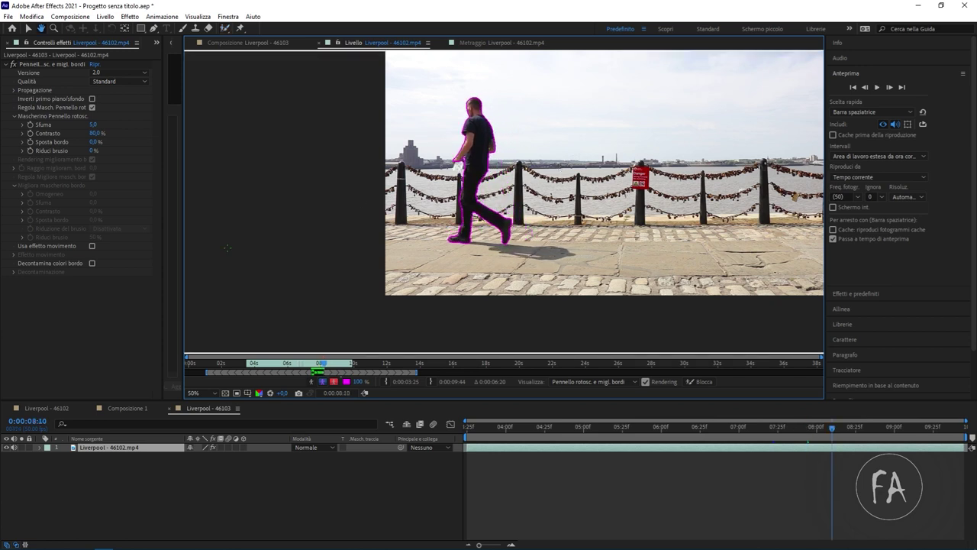
# Step: Switch to the Composizione view at 100% and expand the Liverpool layer in the timeline
pyautogui.click(271, 44)
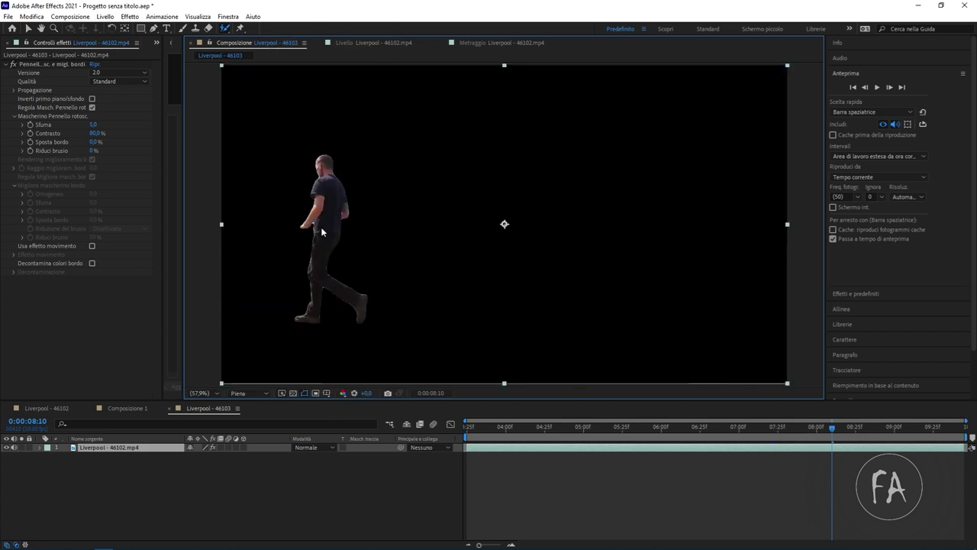
pyautogui.scroll(3, 305, 234)
pyautogui.moveTo(522, 201); pyautogui.dragTo(523, 216)
pyautogui.hotkey('alt', 'w')
pyautogui.click(38, 448)
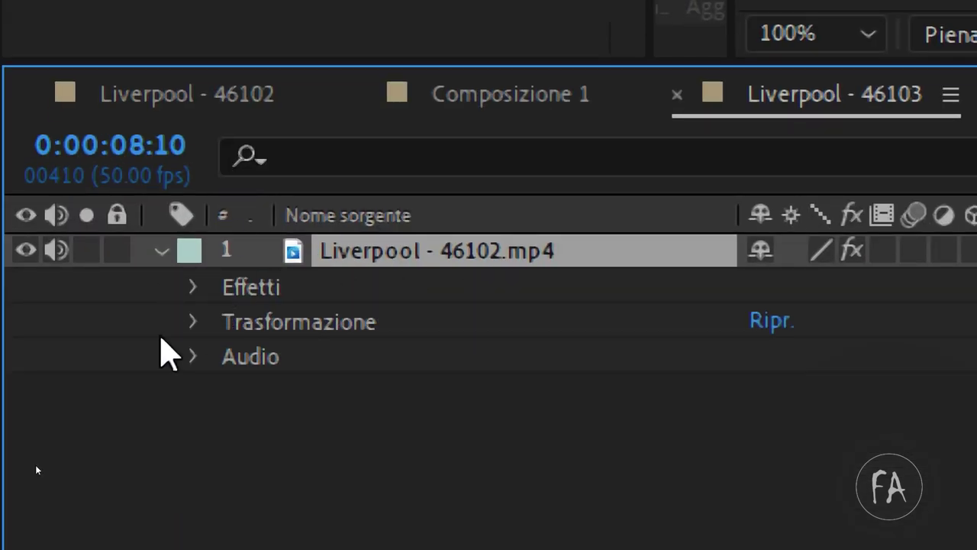
# Step: Expand the Pennello rotosc. e migl. bordi effect and leave Qualità at Standard
pyautogui.click(187, 287)
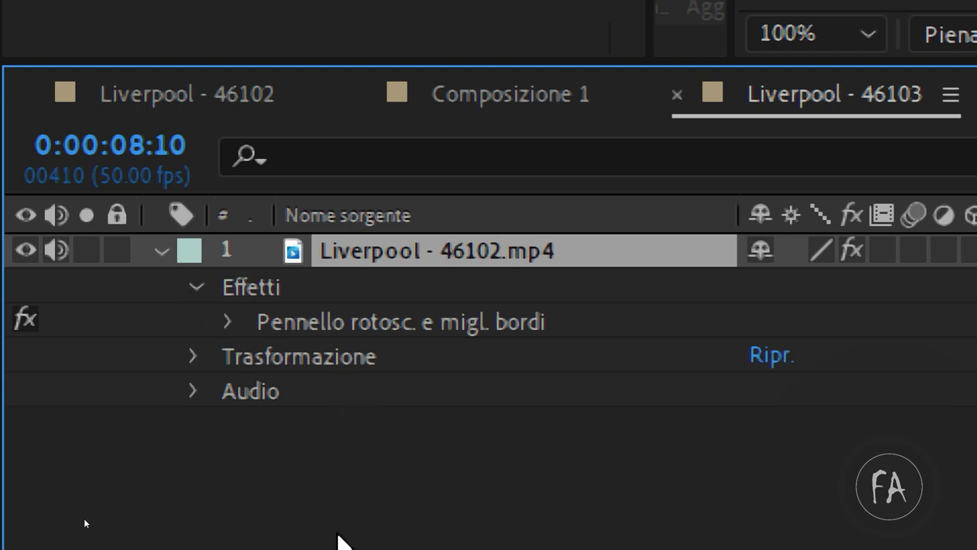
pyautogui.click(227, 213)
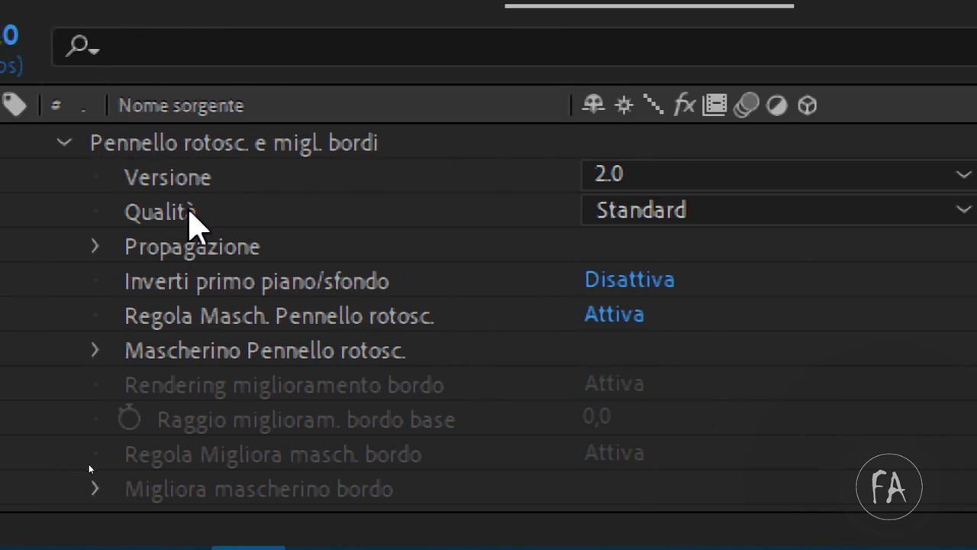
pyautogui.click(696, 214)
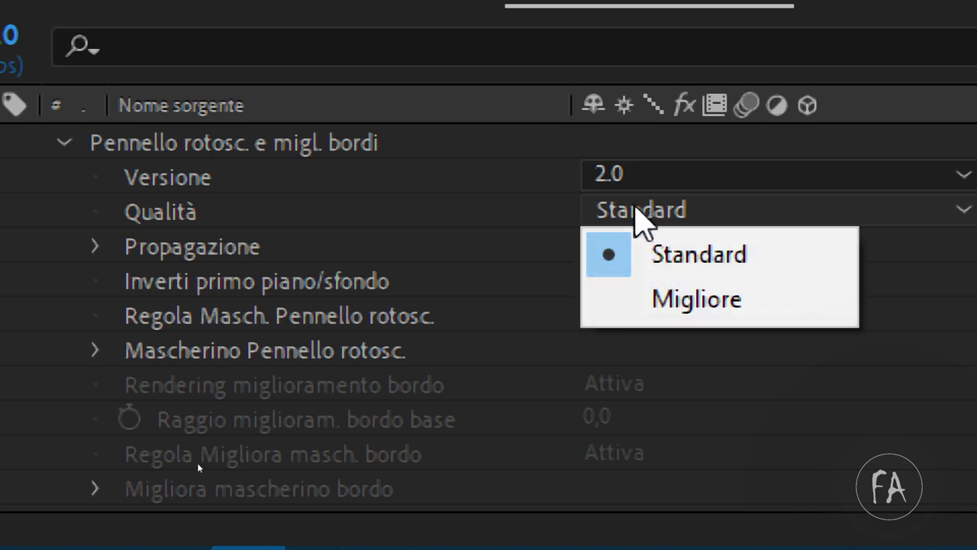
pyautogui.click(542, 222)
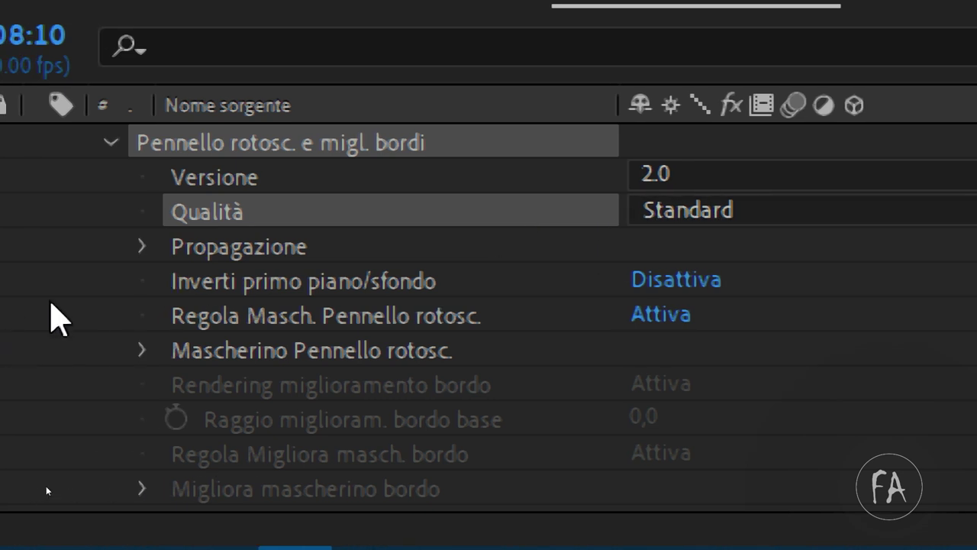
# Step: Expand Propagazione and Mascherino Pennello rotosc., revealing Sfuma 5,0 and Contrasto 80%
pyautogui.click(141, 246)
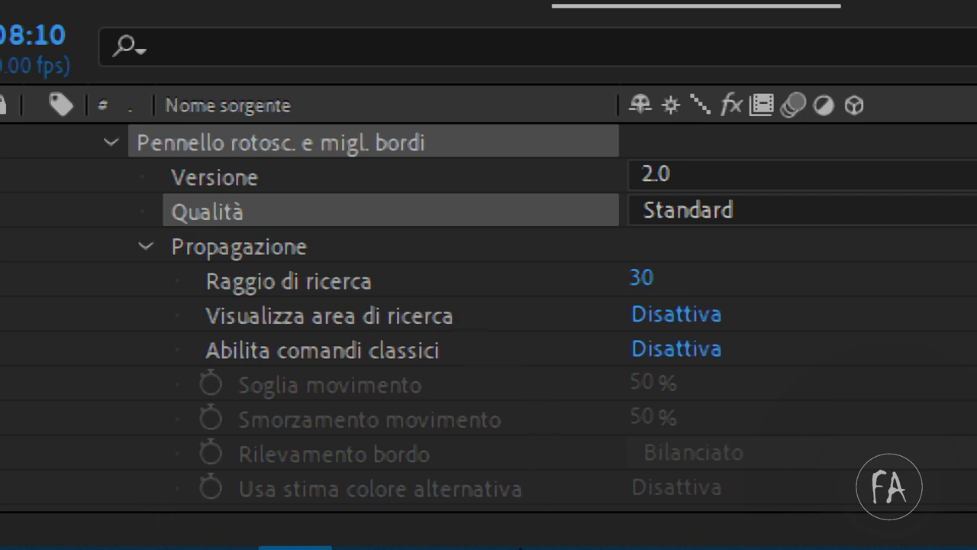
pyautogui.moveTo(519, 546)
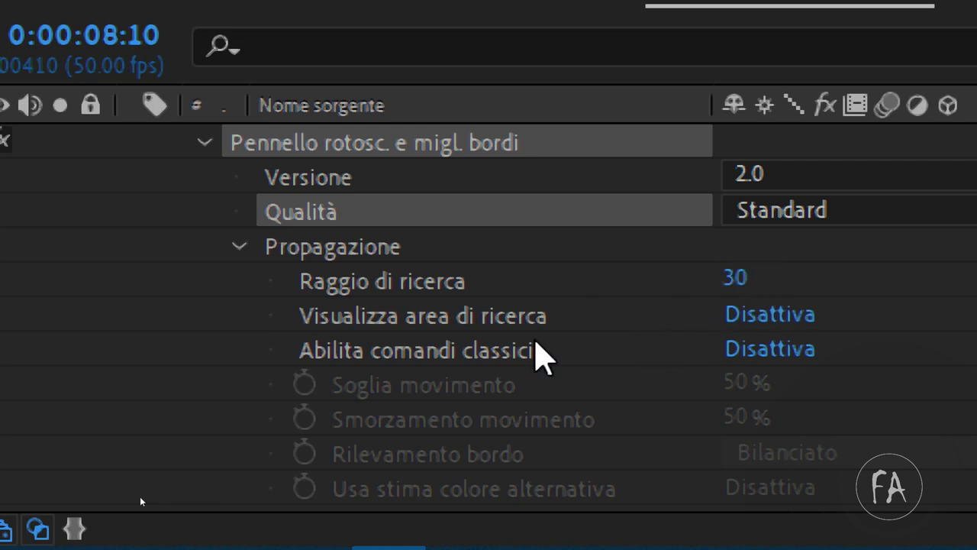
pyautogui.scroll(-3, 535, 353)
pyautogui.scroll(-3, 516, 371)
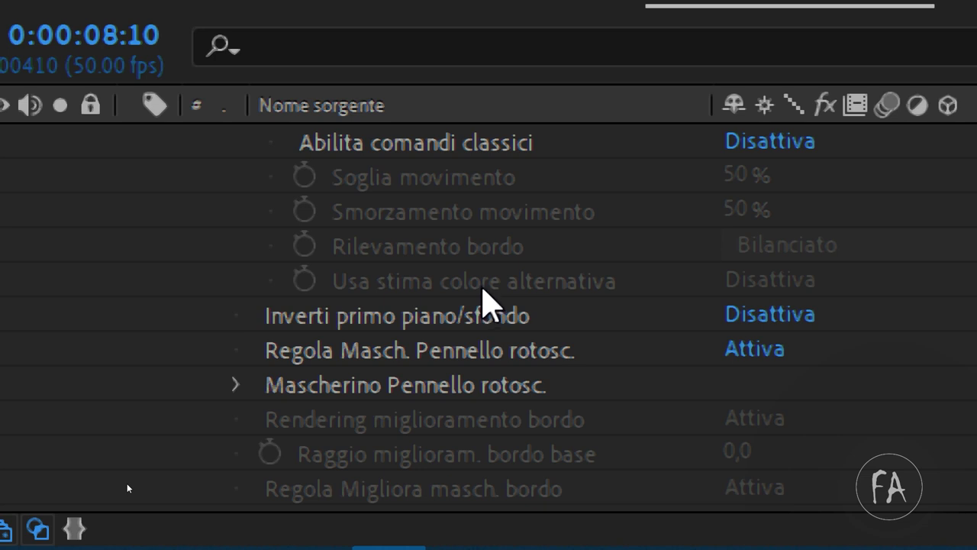
pyautogui.scroll(-3, 483, 289)
pyautogui.scroll(-3, 476, 288)
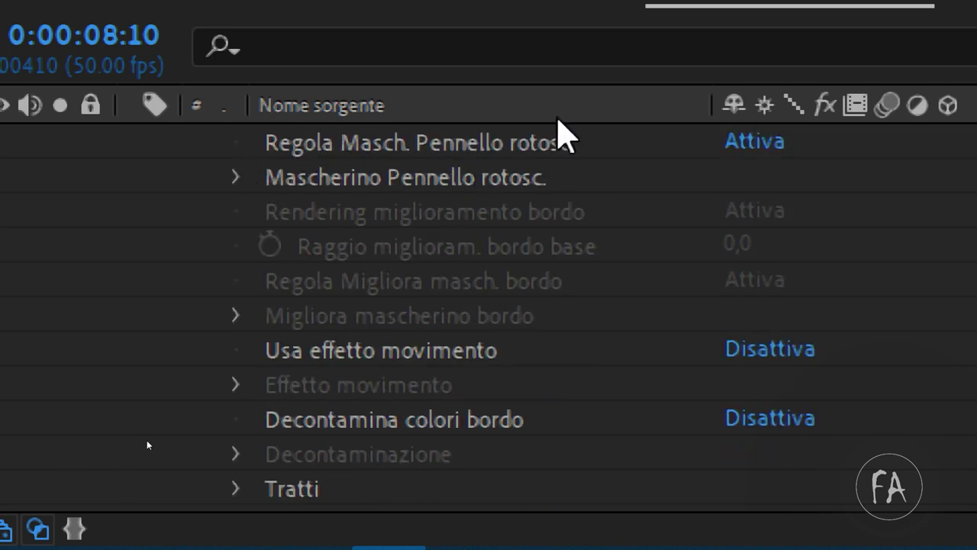
pyautogui.moveTo(712, 106); pyautogui.dragTo(897, 105)
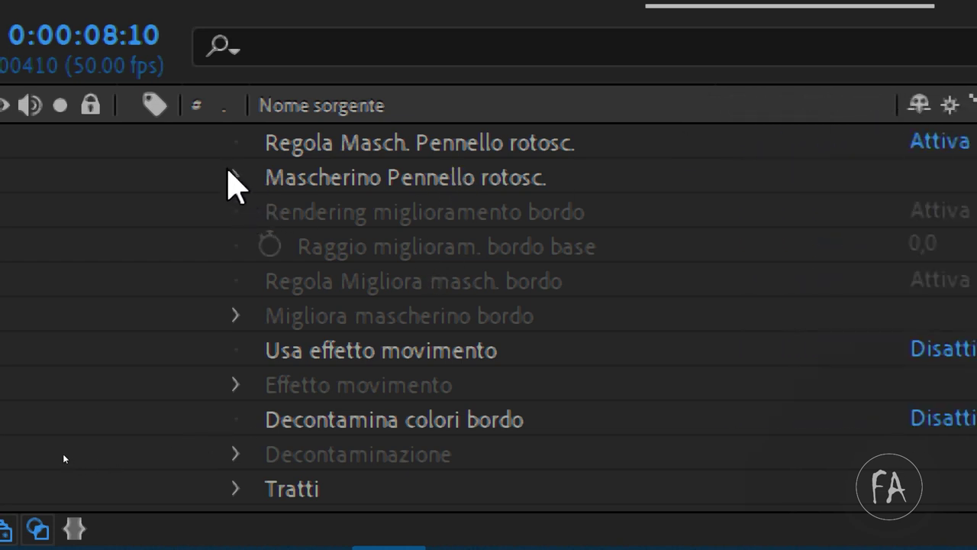
pyautogui.click(232, 176)
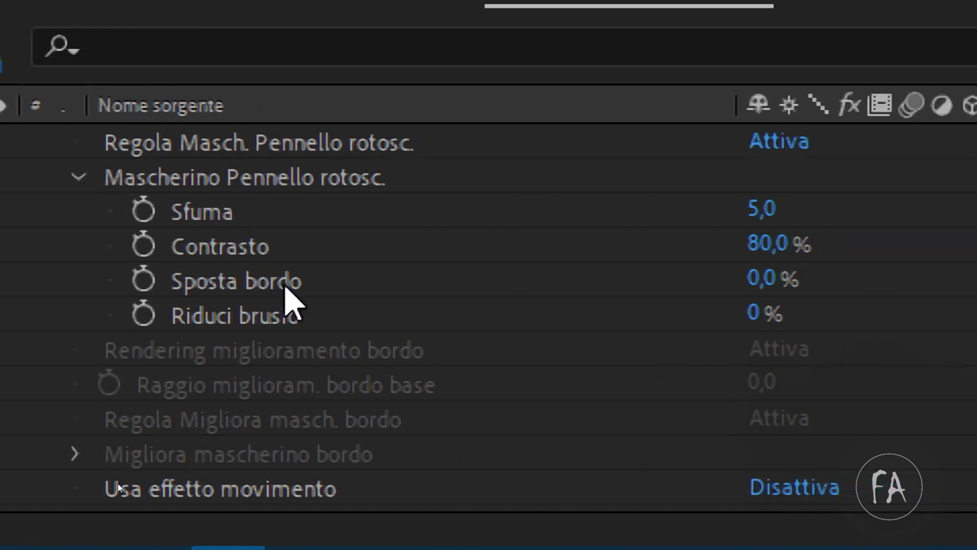
# Step: Set the Mascherino Pennello rotosc. Sfuma to 30 and zoom in to inspect the softened edges
pyautogui.click(764, 208)
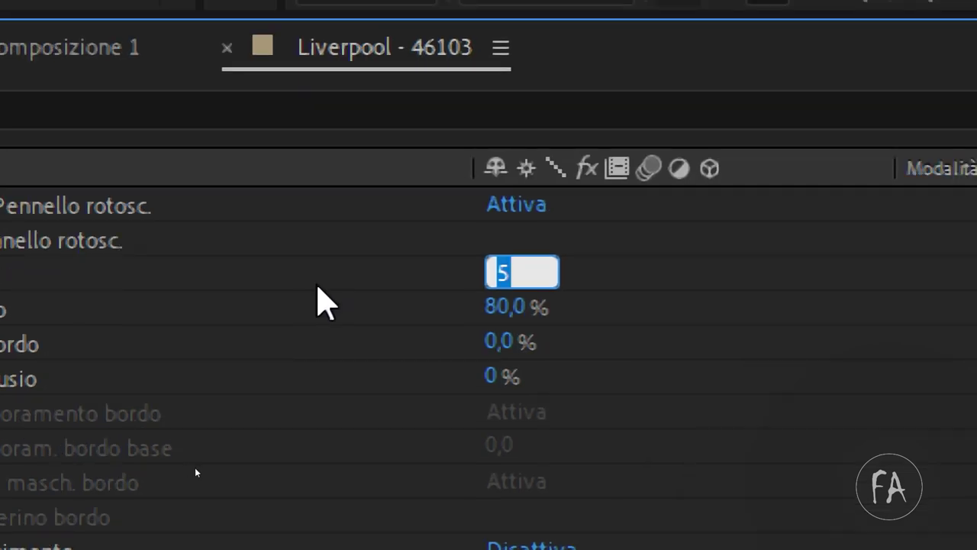
pyautogui.write('3')
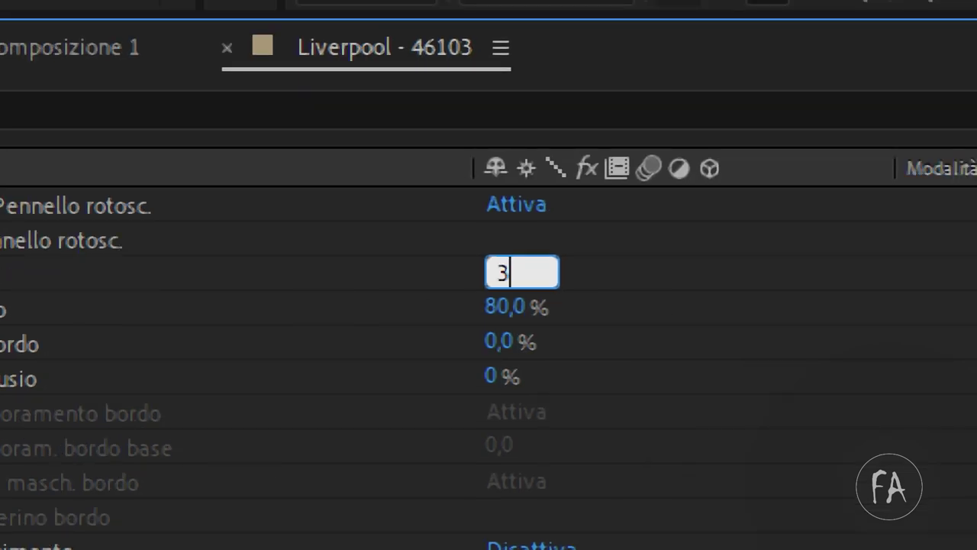
pyautogui.write('0')
pyautogui.press('Return')
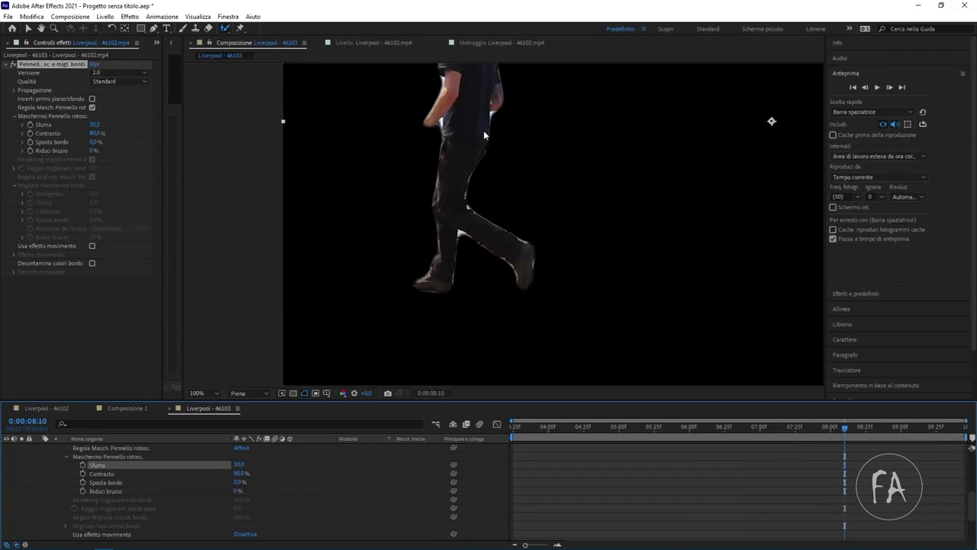
pyautogui.press('.')
pyautogui.scroll(2, 498, 230)
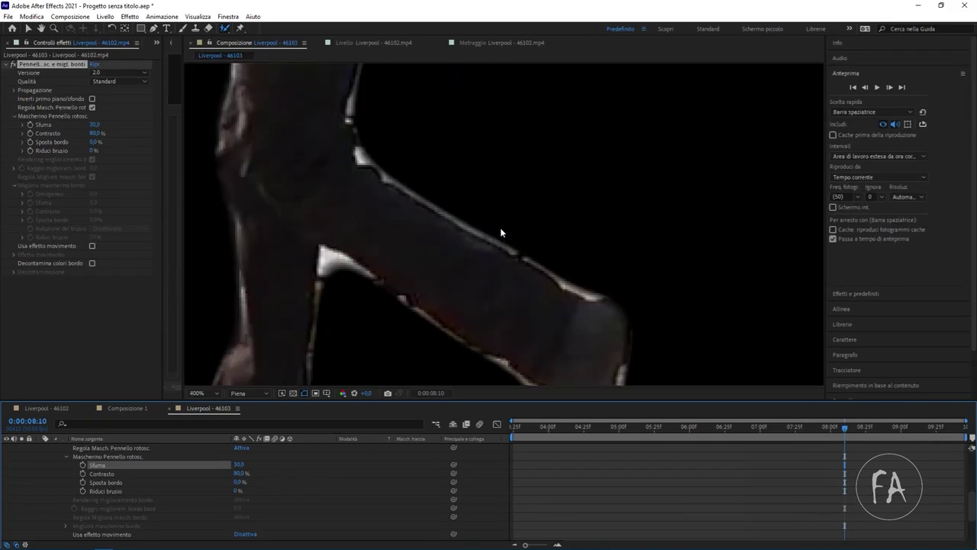
pyautogui.scroll(2, 500, 229)
pyautogui.scroll(-6, 442, 243)
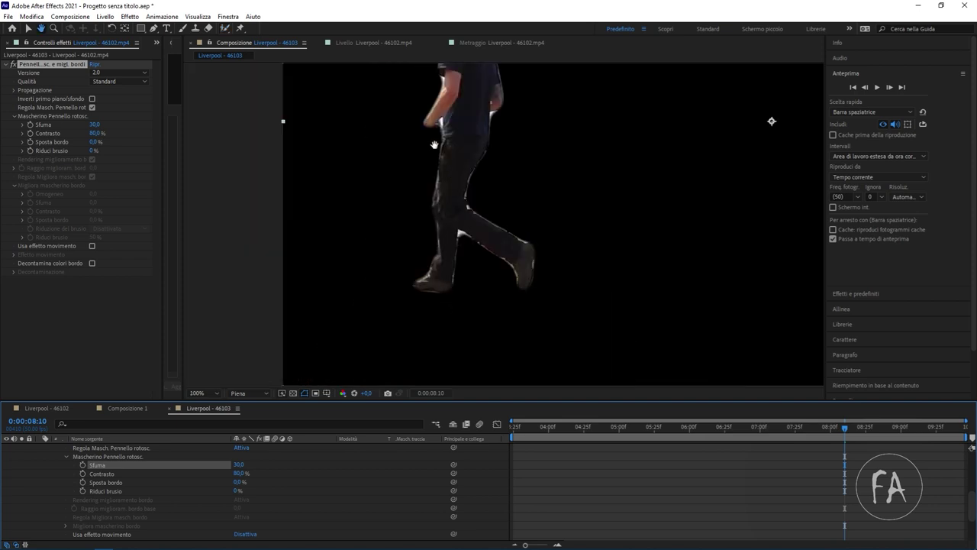
pyautogui.moveTo(451, 167); pyautogui.dragTo(481, 272)
pyautogui.hotkey('alt', 'w')
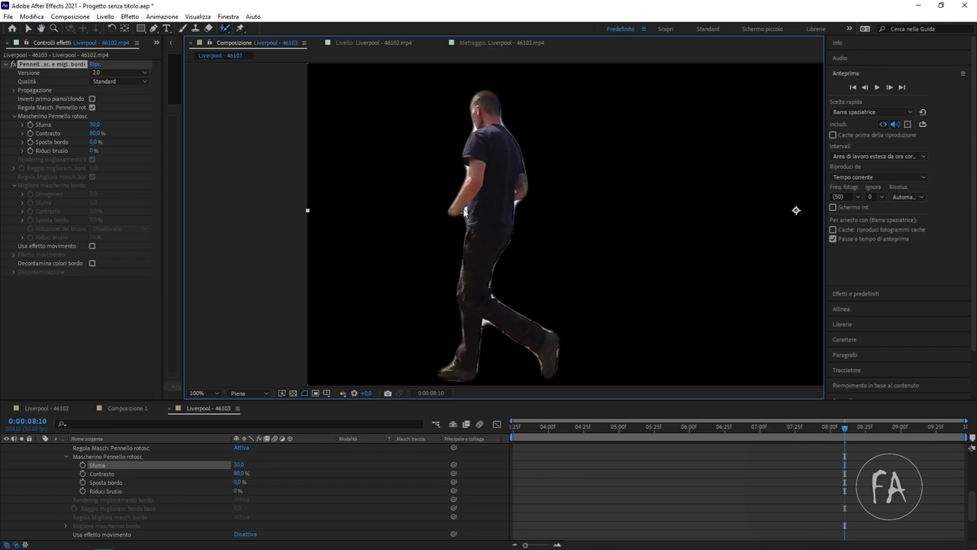
# Step: Open the Liverpool footage in the Layer panel and zoom in on the man's arm
pyautogui.click(368, 45)
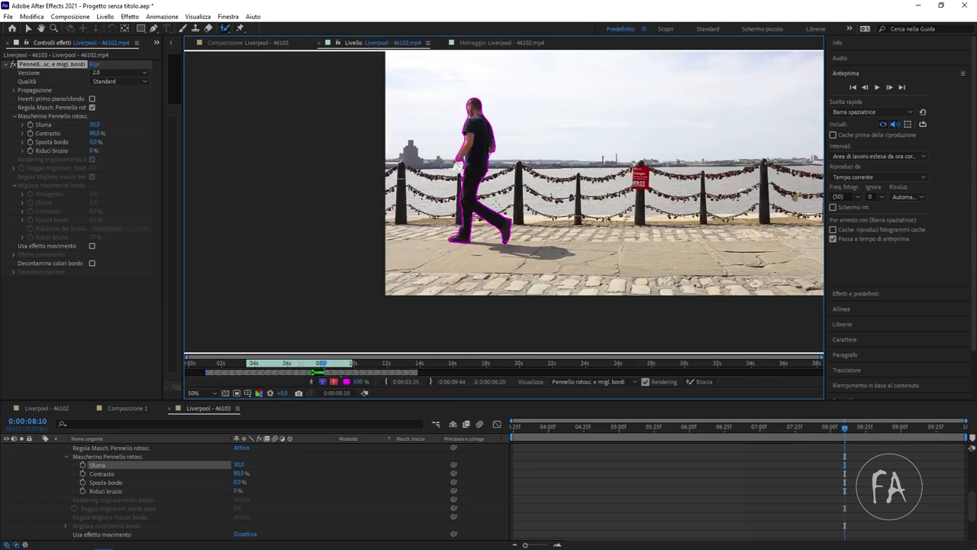
pyautogui.press('.')
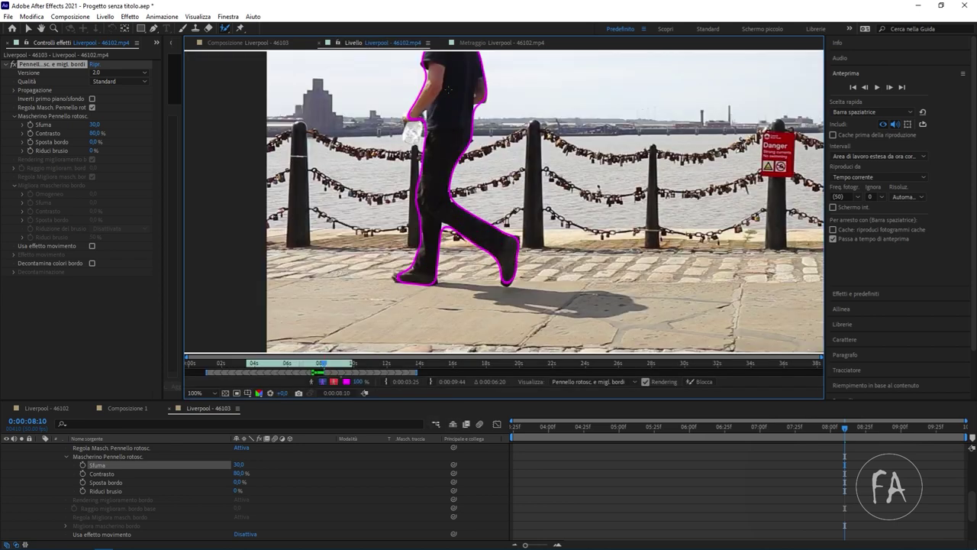
pyautogui.scroll(1, 448, 90)
pyautogui.scroll(1, 379, 105)
pyautogui.scroll(1, 427, 130)
pyautogui.scroll(1, 469, 146)
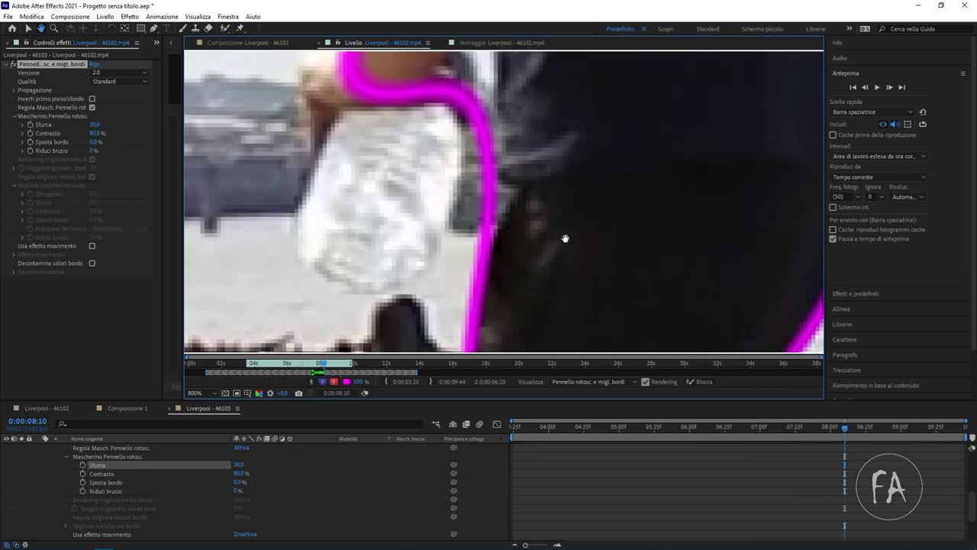
pyautogui.moveTo(485, 54); pyautogui.dragTo(497, 159)
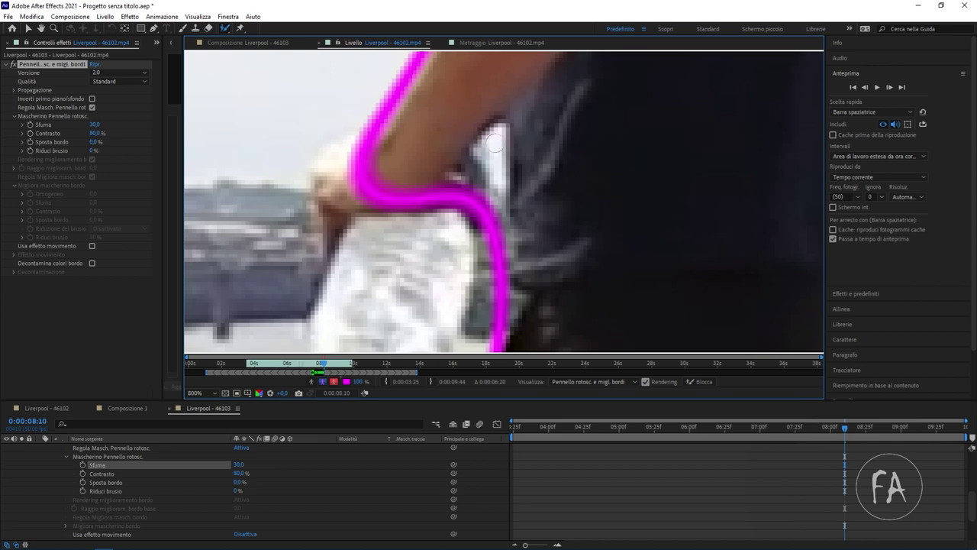
pyautogui.scroll(-1, 495, 142)
pyautogui.scroll(-1, 493, 139)
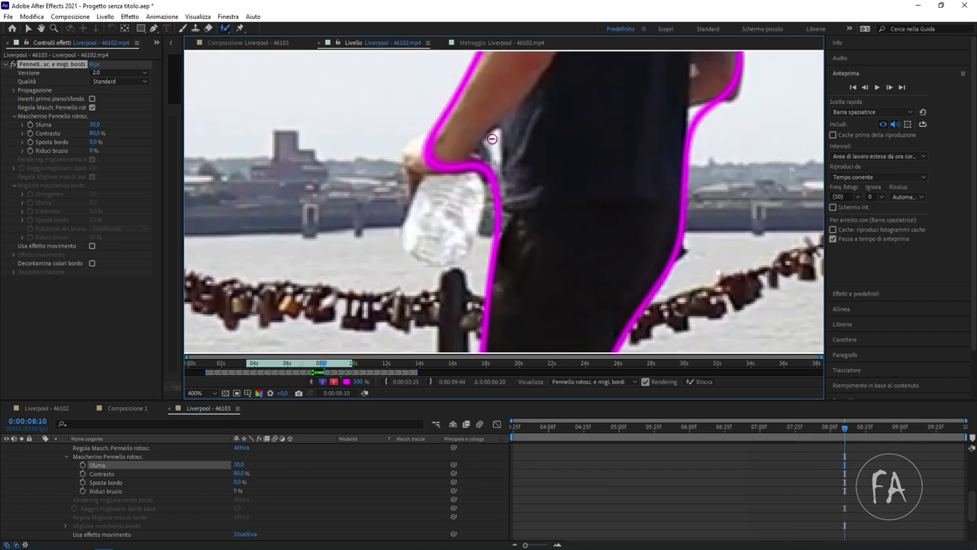
# Step: Paint background Roto Brush strokes along the arm and water bottle edge
pyautogui.moveTo(494, 136); pyautogui.dragTo(489, 152)
pyautogui.moveTo(491, 161); pyautogui.dragTo(488, 201)
pyautogui.moveTo(501, 220); pyautogui.dragTo(490, 241)
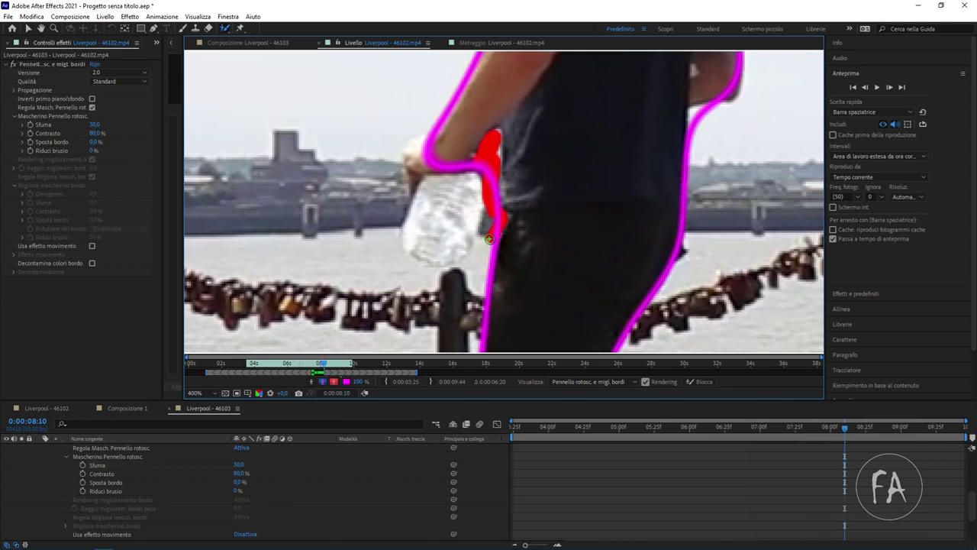
pyautogui.keyDown('alt'); pyautogui.click(493, 140); pyautogui.keyUp('alt')
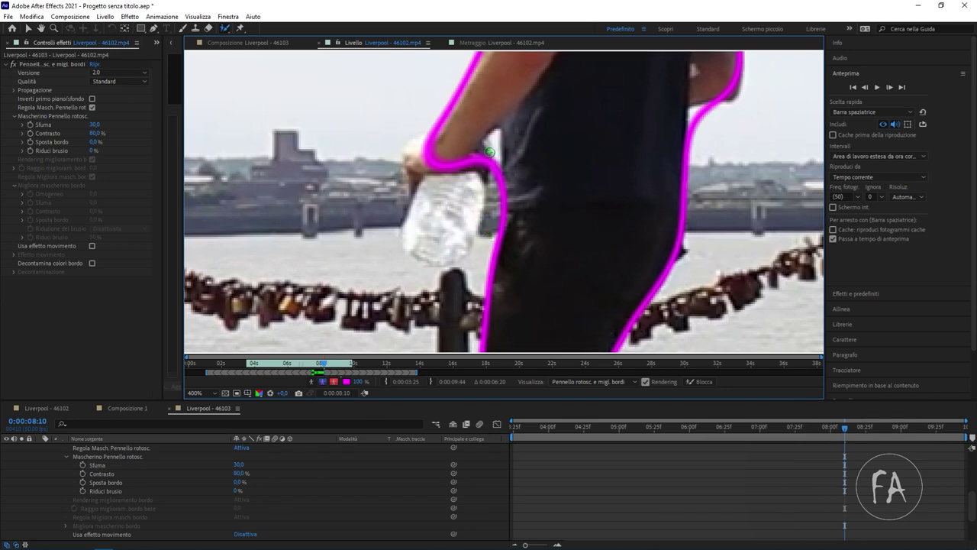
pyautogui.moveTo(490, 152)
pyautogui.mouseDown()
pyautogui.moveTo(494, 137)
pyautogui.moveTo(488, 183)
pyautogui.mouseUp()
# Step: Paint a foreground stroke down the man's forearm and dismiss the warning
pyautogui.scroll(-2, 524, 171)
pyautogui.scroll(-2, 582, 171)
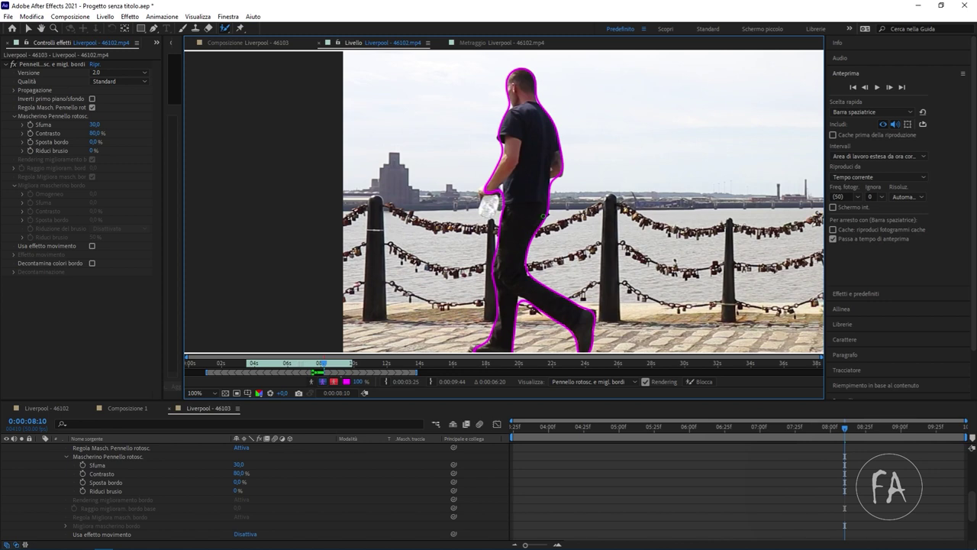
pyautogui.scroll(-1, 556, 238)
pyautogui.scroll(1, 535, 214)
pyautogui.scroll(1, 496, 186)
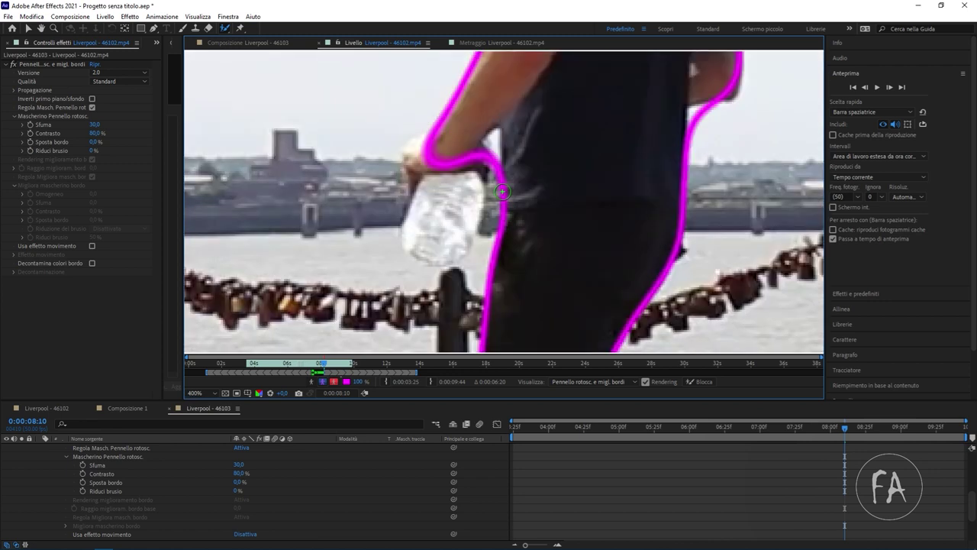
pyautogui.scroll(1, 496, 185)
pyautogui.scroll(-1, 459, 117)
pyautogui.moveTo(491, 144); pyautogui.dragTo(466, 171)
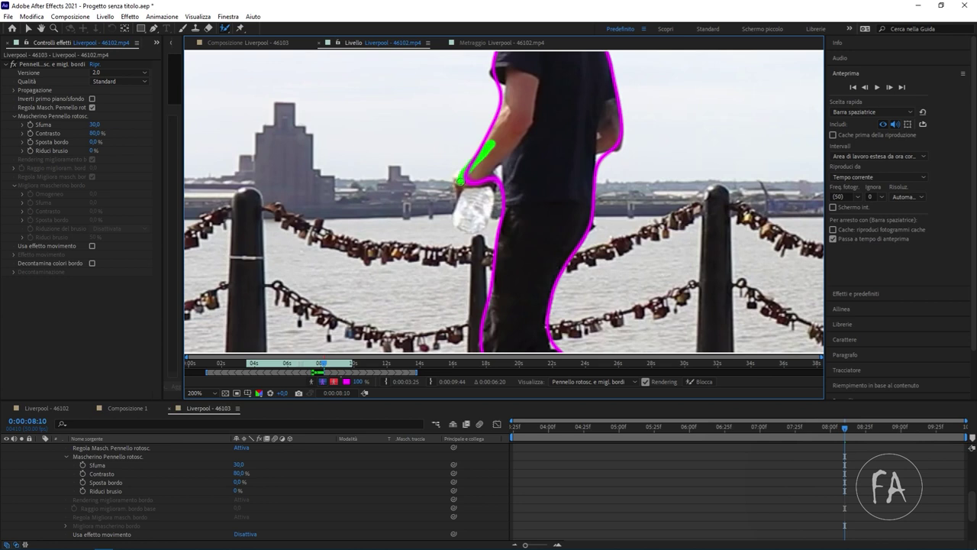
pyautogui.click(585, 295)
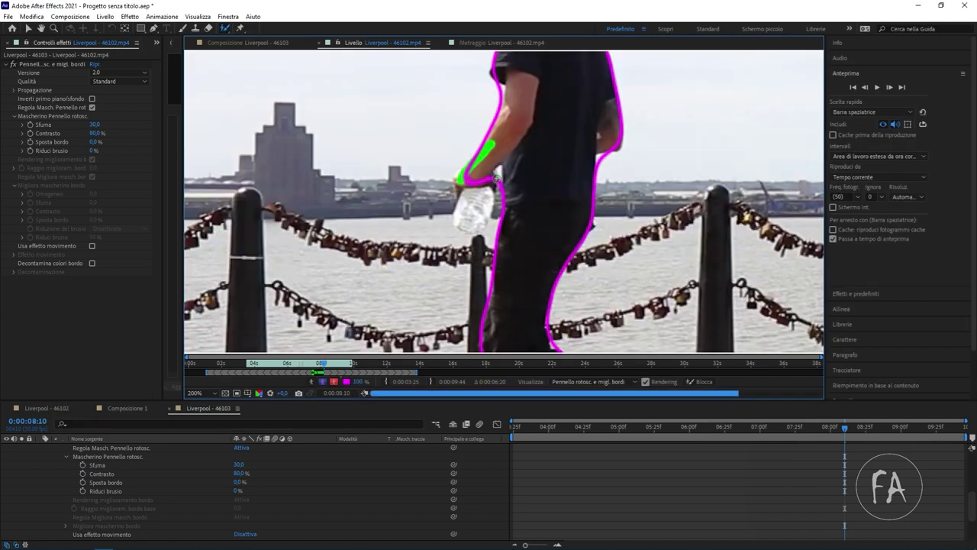
# Step: Fix the outline near the hand and add a background stroke beside the arm
pyautogui.scroll(2, 487, 153)
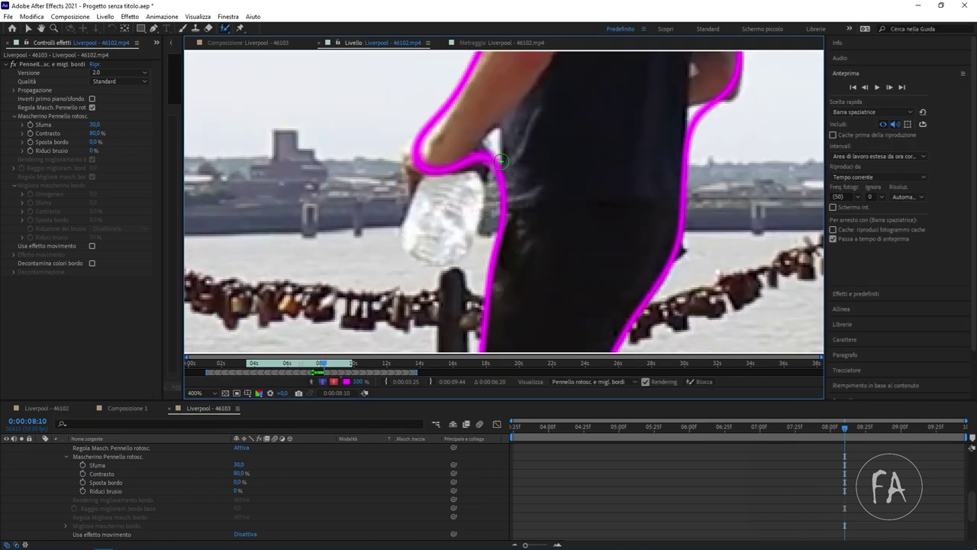
pyautogui.keyDown('alt'); pyautogui.moveTo(454, 158); pyautogui.dragTo(475, 153); pyautogui.keyUp('alt')
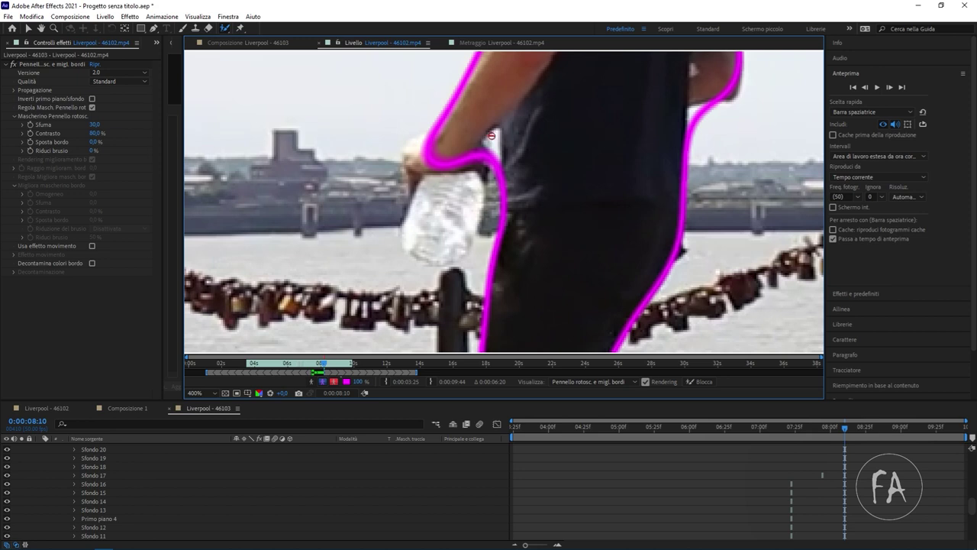
pyautogui.scroll(-2, 496, 157)
pyautogui.keyDown('alt'); pyautogui.moveTo(489, 141); pyautogui.dragTo(495, 152); pyautogui.keyUp('alt')
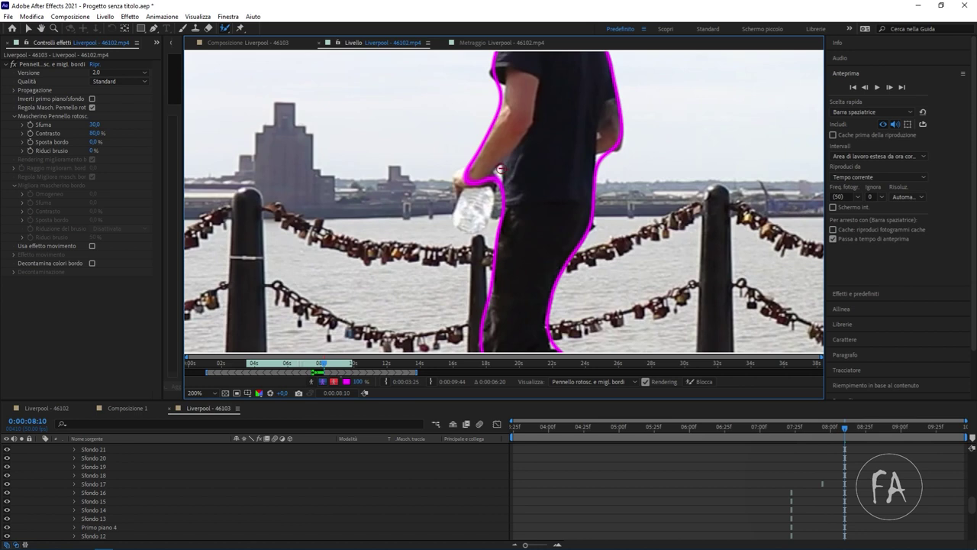
# Step: Paint a small background stroke next to the arm
pyautogui.keyDown('alt'); pyautogui.moveTo(500, 170); pyautogui.dragTo(500, 174); pyautogui.keyUp('alt')
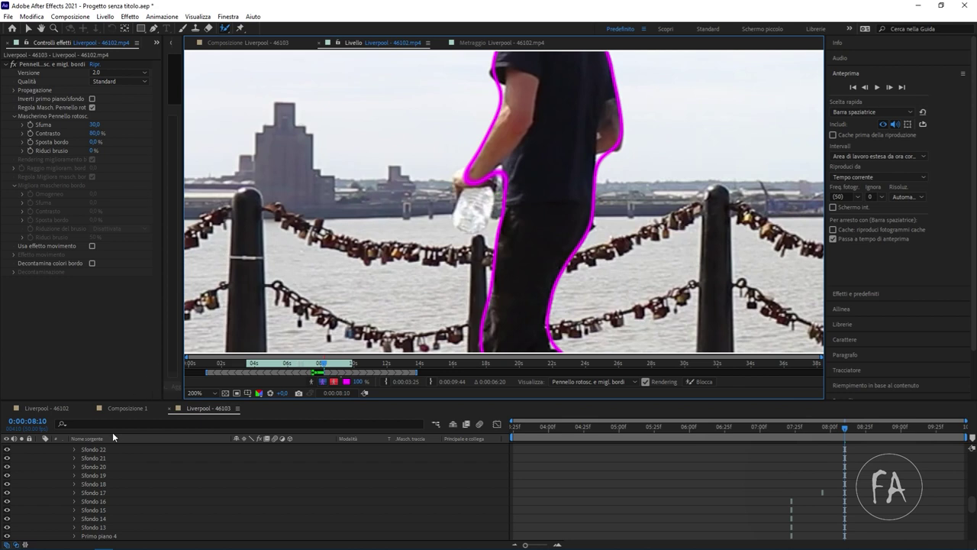
pyautogui.scroll(-5, 94, 486)
pyautogui.scroll(-1, 154, 498)
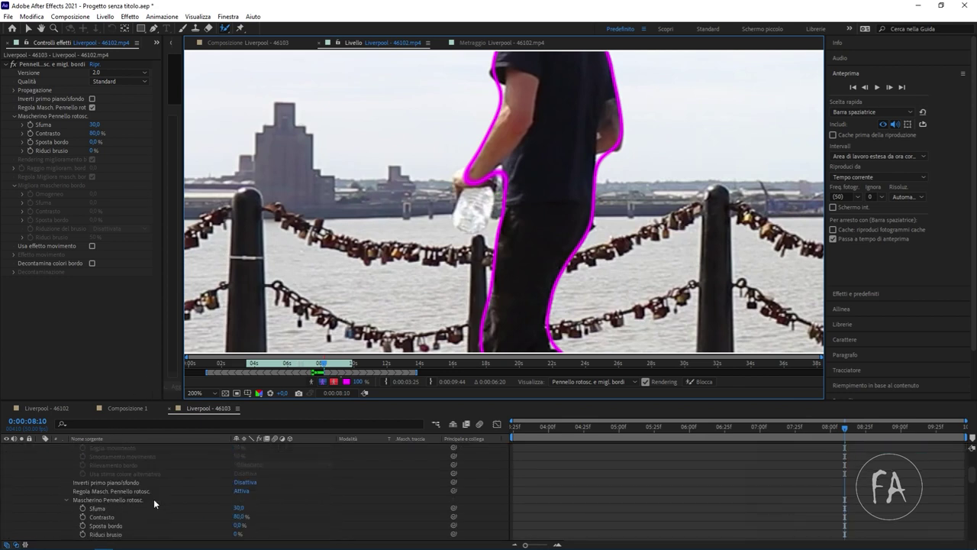
# Step: Lower the matte Sfuma feather value to 5
pyautogui.click(238, 508)
pyautogui.write('5')
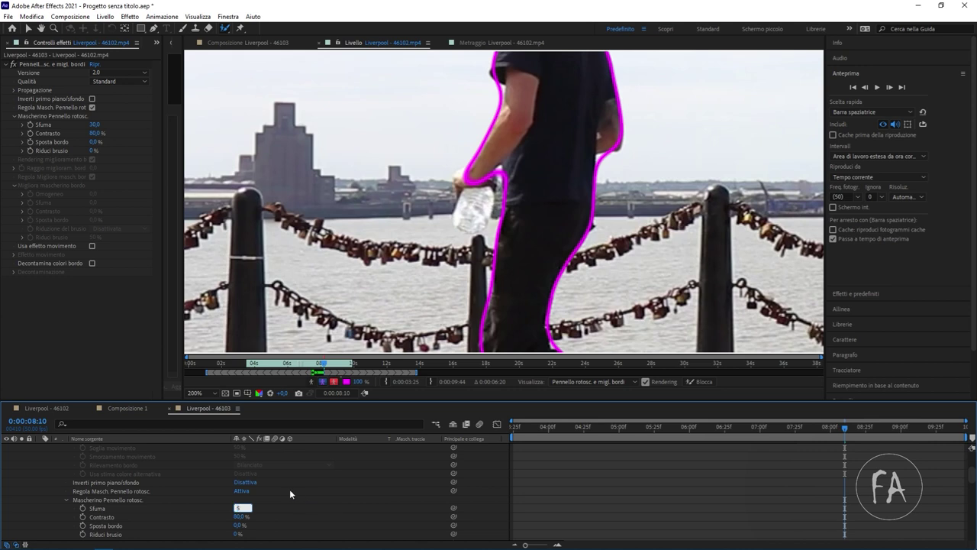
pyautogui.press('Return')
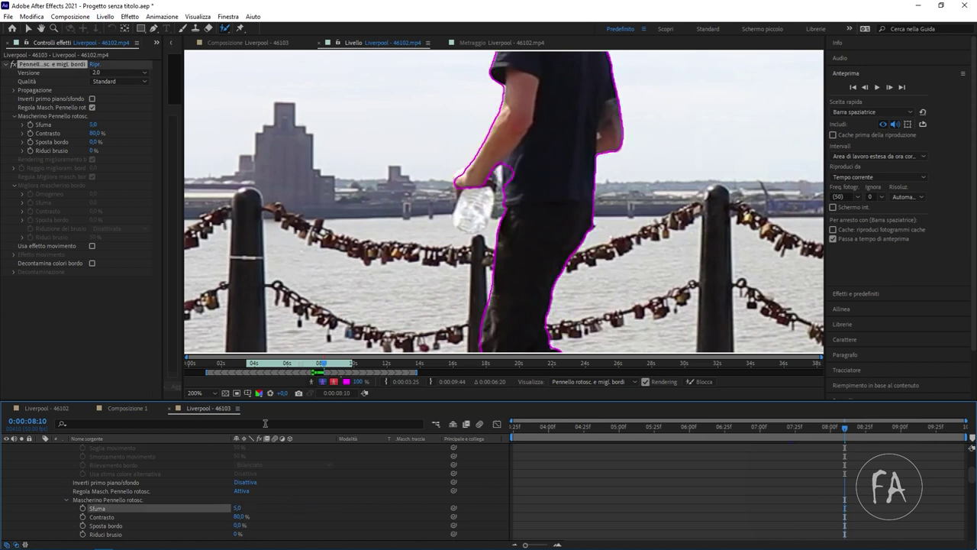
# Step: At 400% zoom, paint a foreground stroke along the arm/torso edge, then return to the composition
pyautogui.press('.')
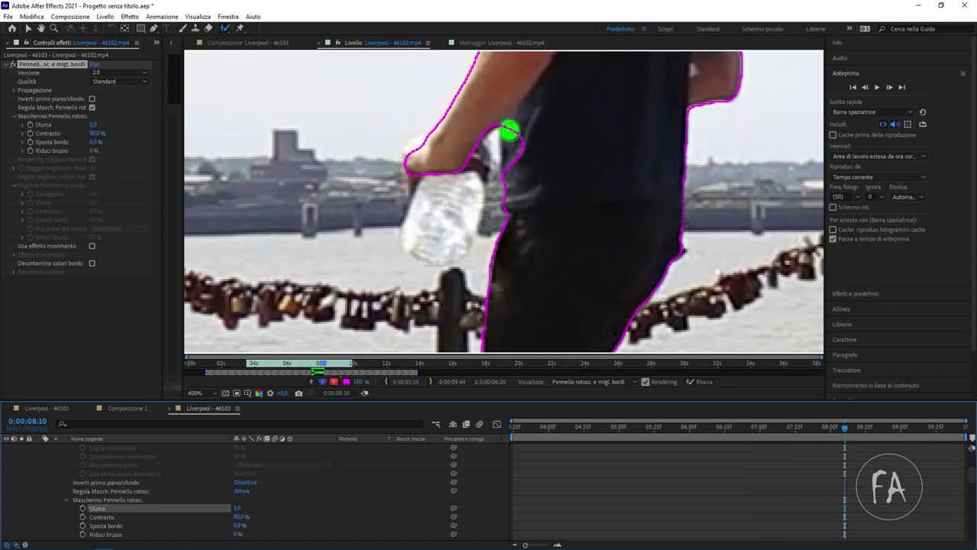
pyautogui.moveTo(509, 132); pyautogui.dragTo(510, 184)
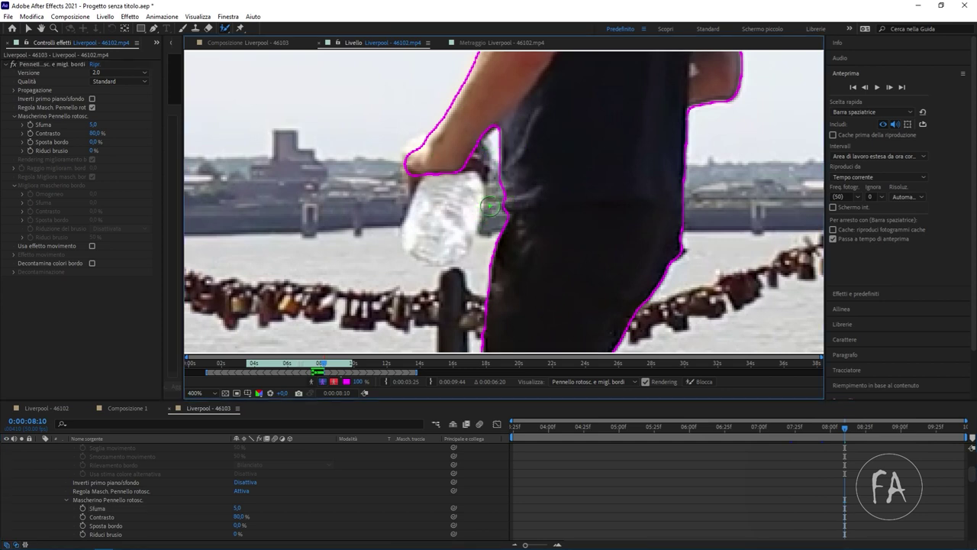
pyautogui.press(',')
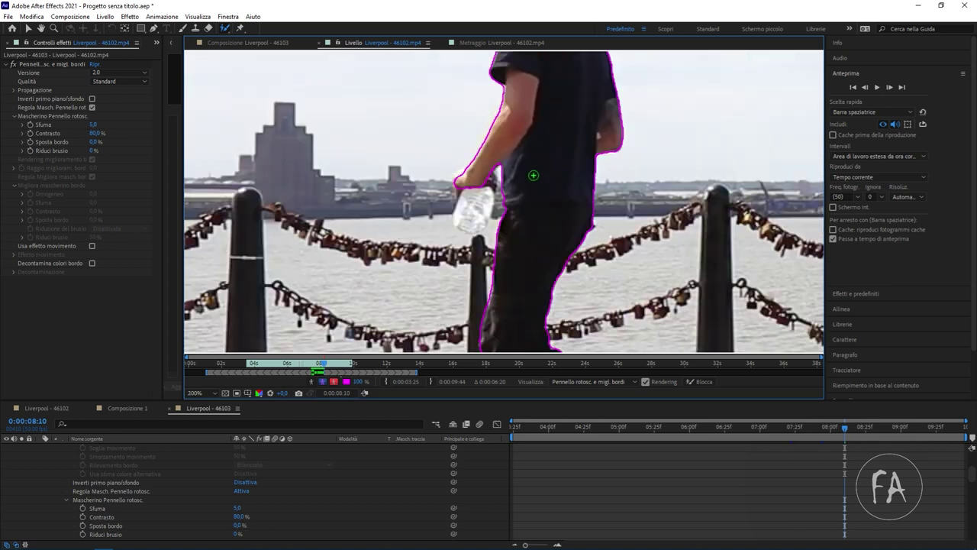
pyautogui.click(245, 42)
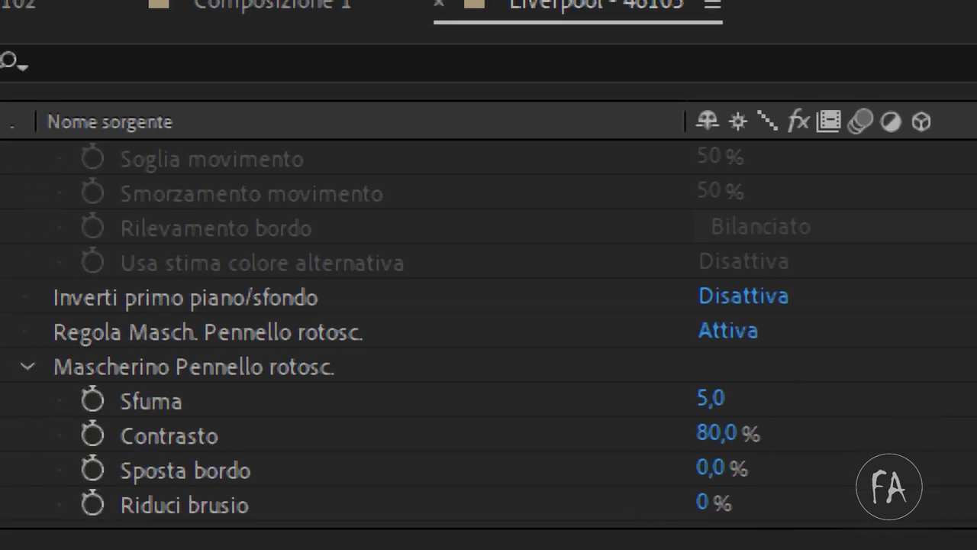
# Step: Scrub the Sposta bordo edge shift to -74% and inspect the matte edges at 200%
pyautogui.moveTo(61, 548)
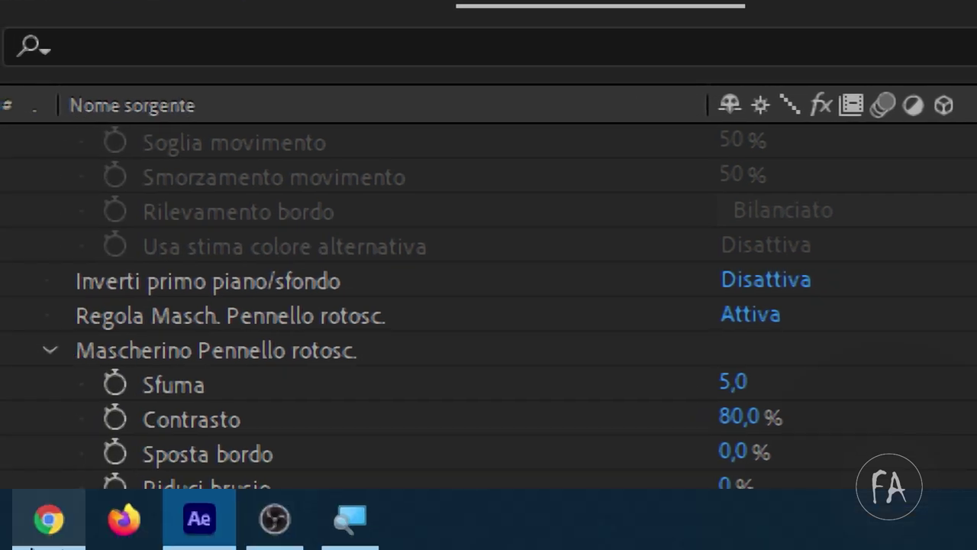
pyautogui.scroll(-3, 397, 335)
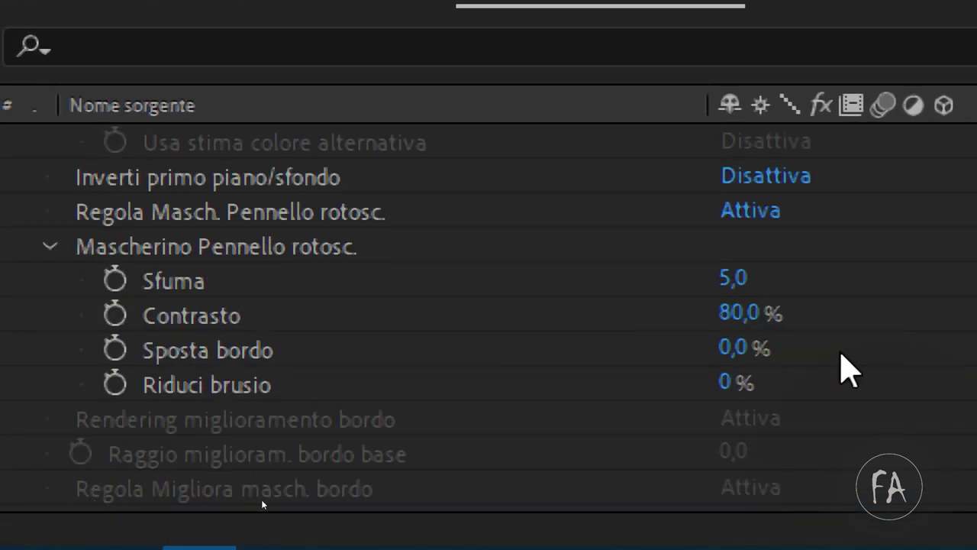
pyautogui.moveTo(723, 348); pyautogui.dragTo(675, 352)
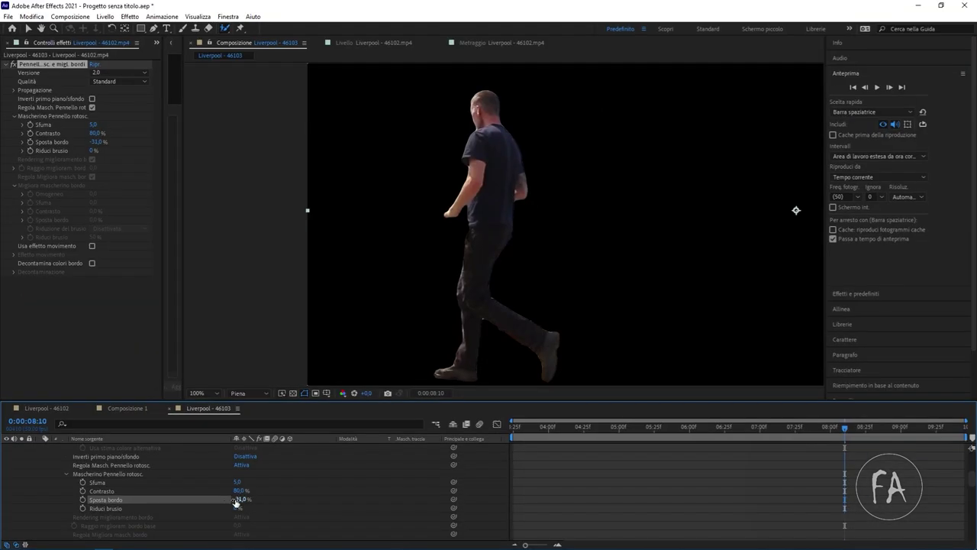
pyautogui.moveTo(238, 499)
pyautogui.mouseDown()
pyautogui.moveTo(206, 502)
pyautogui.moveTo(335, 505)
pyautogui.mouseUp()
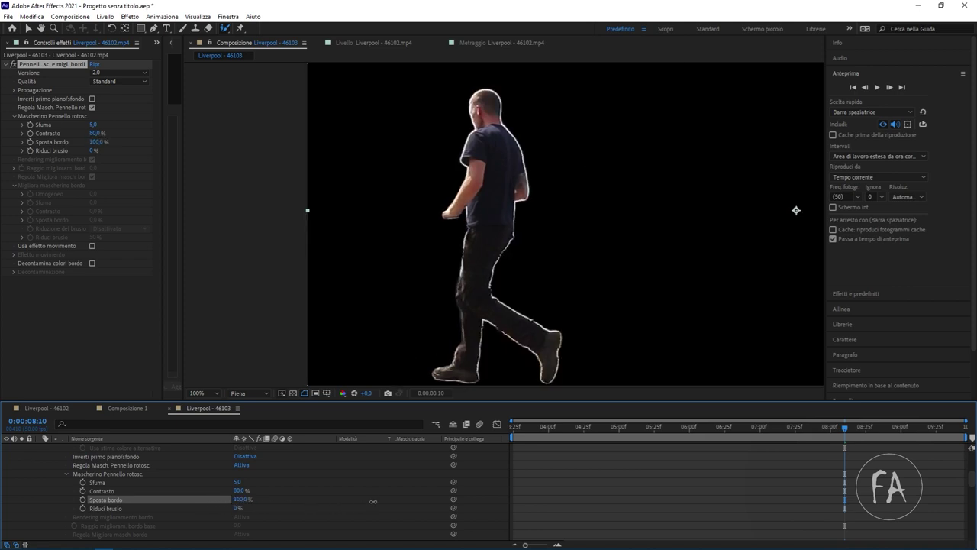
pyautogui.moveTo(549, 495); pyautogui.dragTo(391, 496)
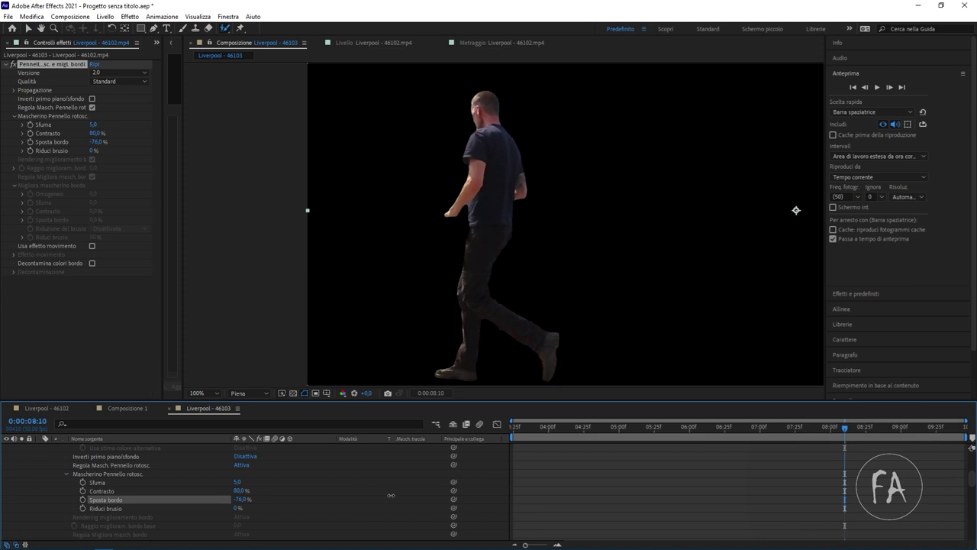
pyautogui.moveTo(391, 496); pyautogui.dragTo(394, 495)
pyautogui.press('.')
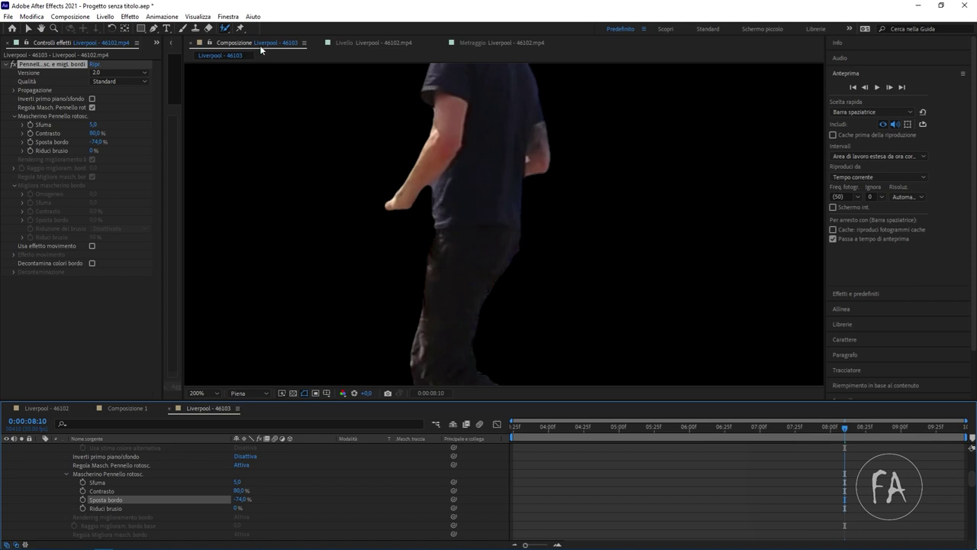
pyautogui.click(374, 43)
# Step: Add the hand holding the bottle to the cut-out with a Roto Brush stroke
pyautogui.scroll(2, 413, 187)
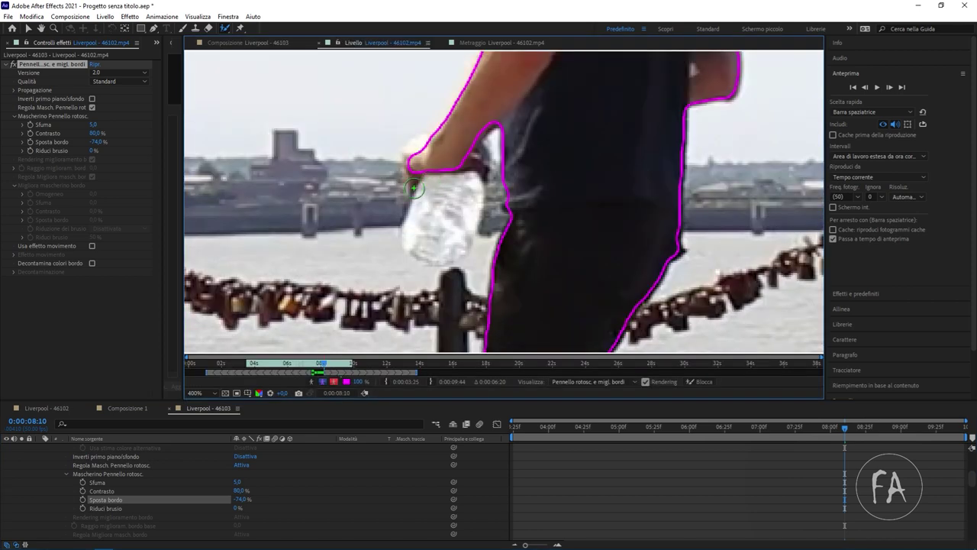
pyautogui.moveTo(422, 147); pyautogui.dragTo(410, 159)
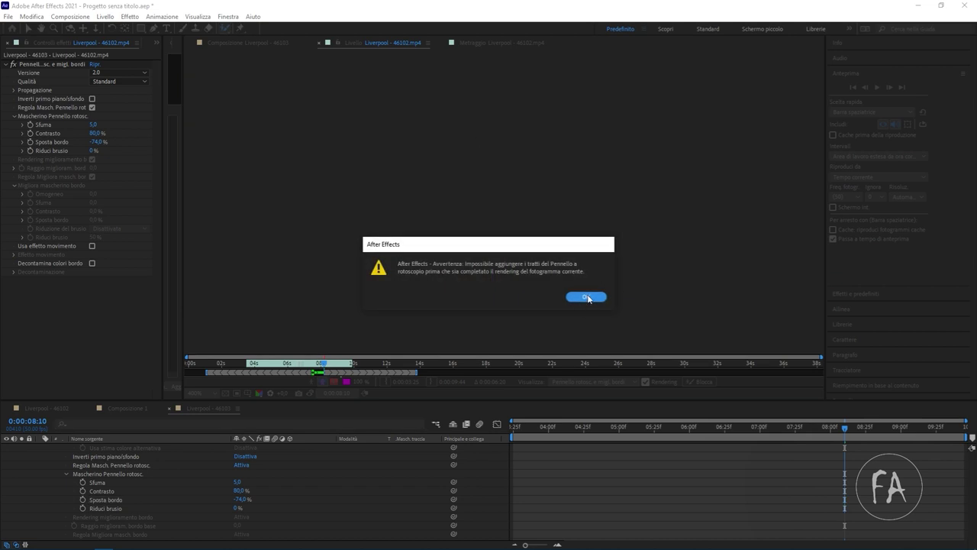
pyautogui.click(587, 297)
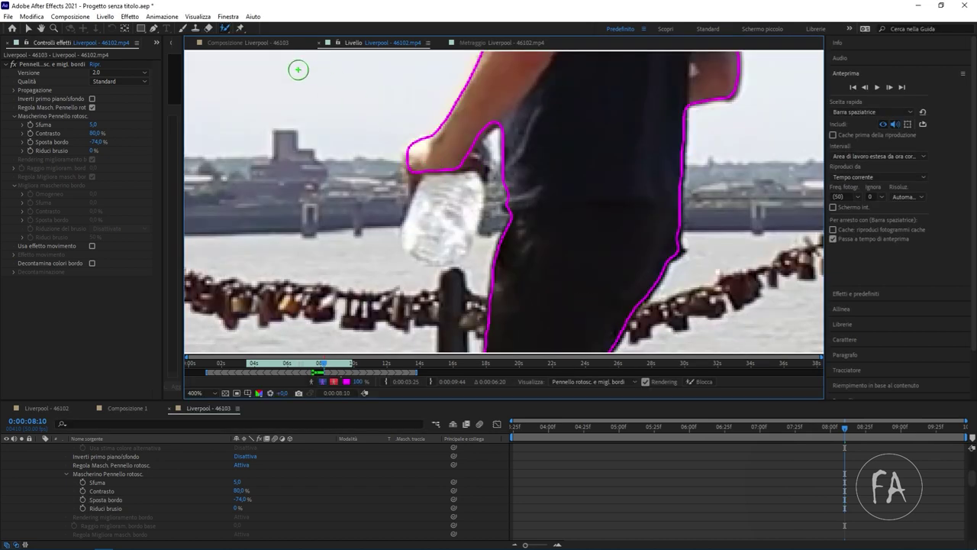
# Step: Return to the composition at 50% zoom, collapse the effect properties, and centre the frame
pyautogui.click(226, 45)
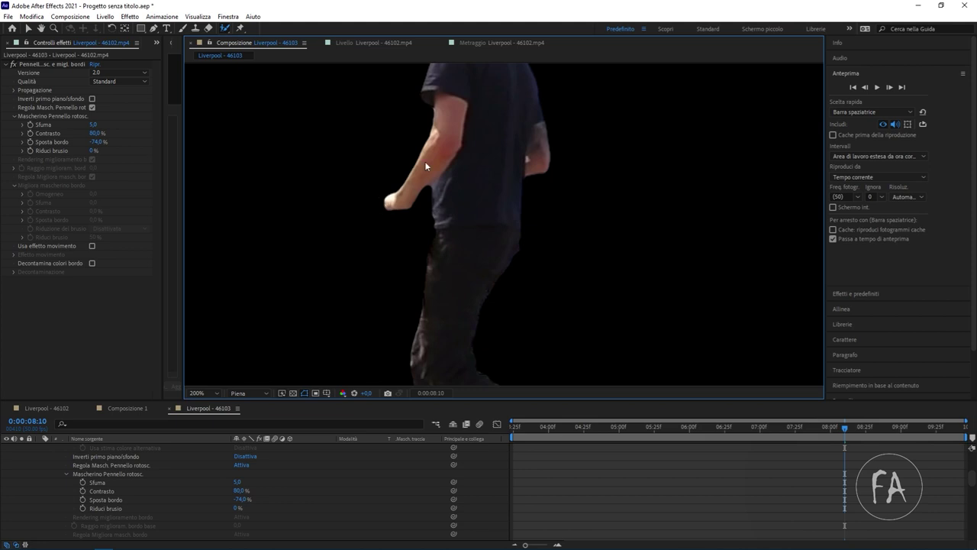
pyautogui.press(',')
pyautogui.press(',')
pyautogui.scroll(3, 76, 491)
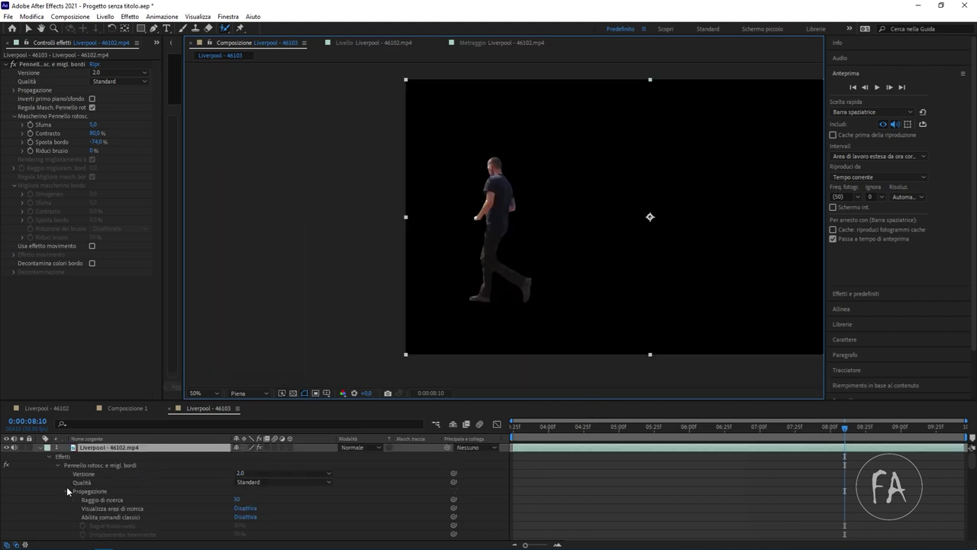
pyautogui.click(41, 447)
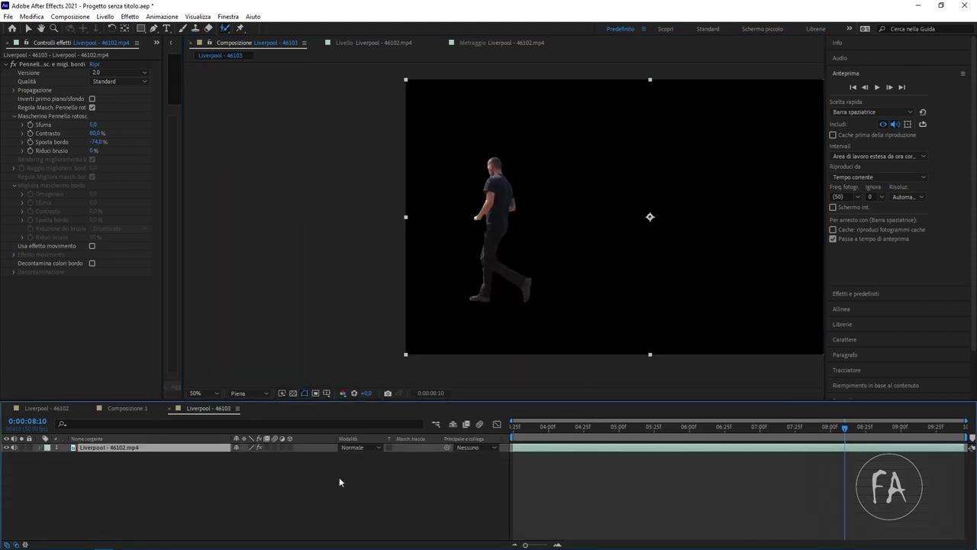
pyautogui.moveTo(637, 215); pyautogui.dragTo(487, 211)
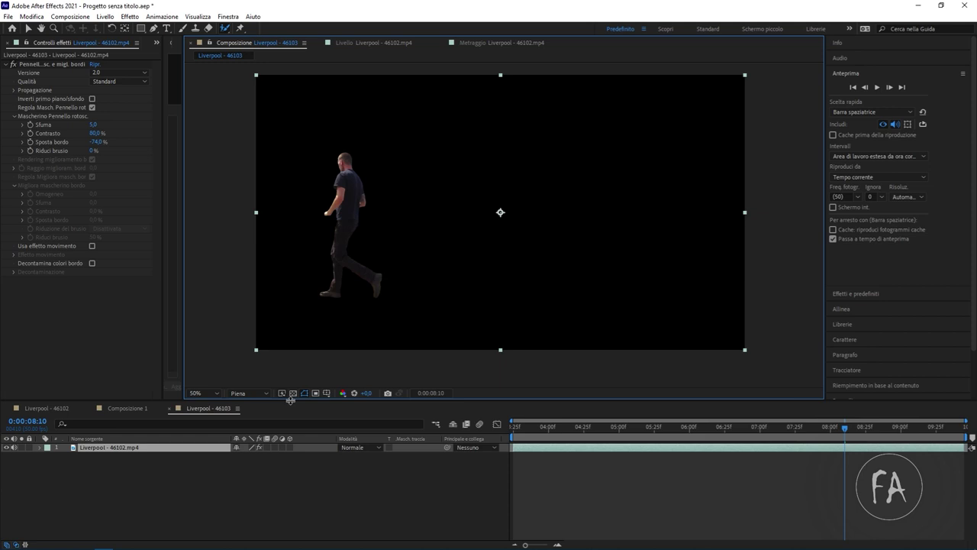
# Step: Add a 1920×1080 solid 'Porpora intenso tinta unita 1' coloured 4B0082 above the footage
pyautogui.click(294, 393)
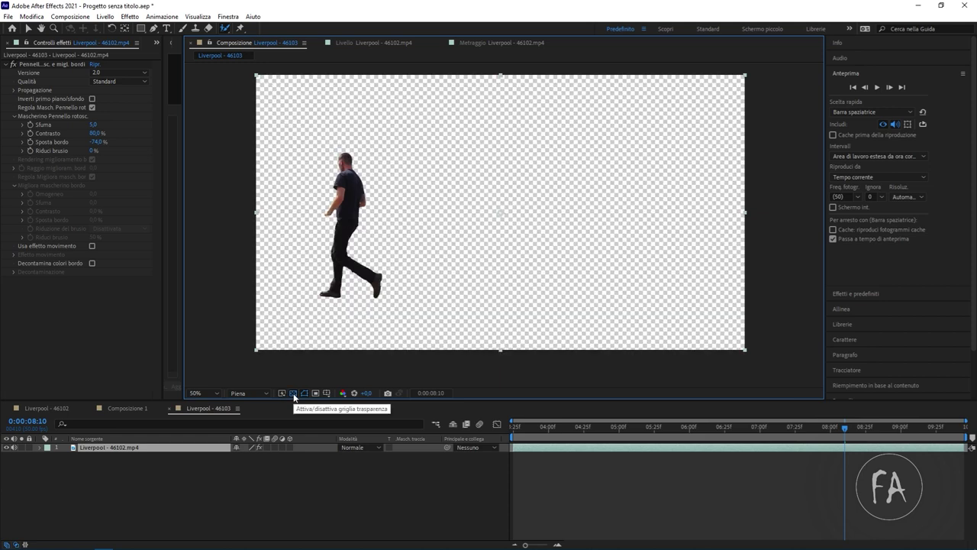
pyautogui.click(293, 393)
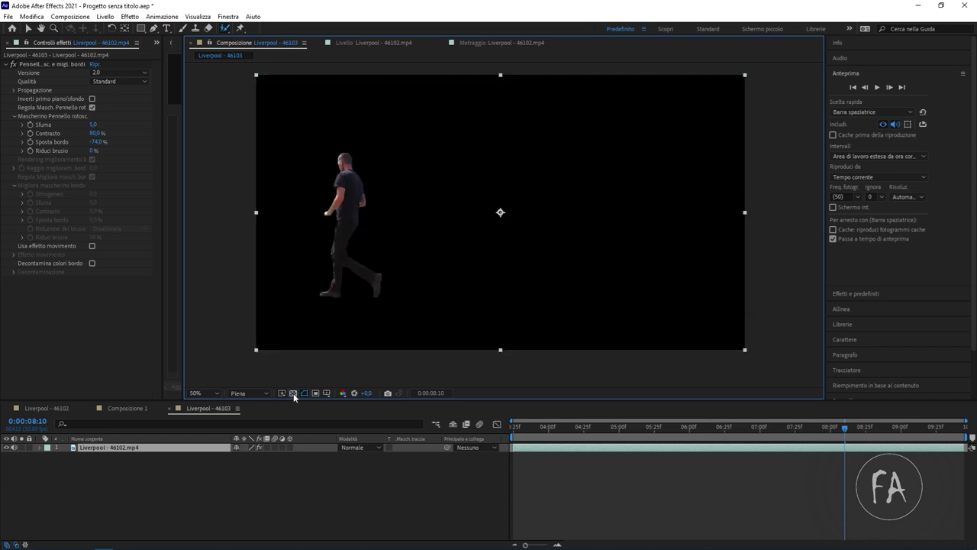
pyautogui.rightClick(209, 487)
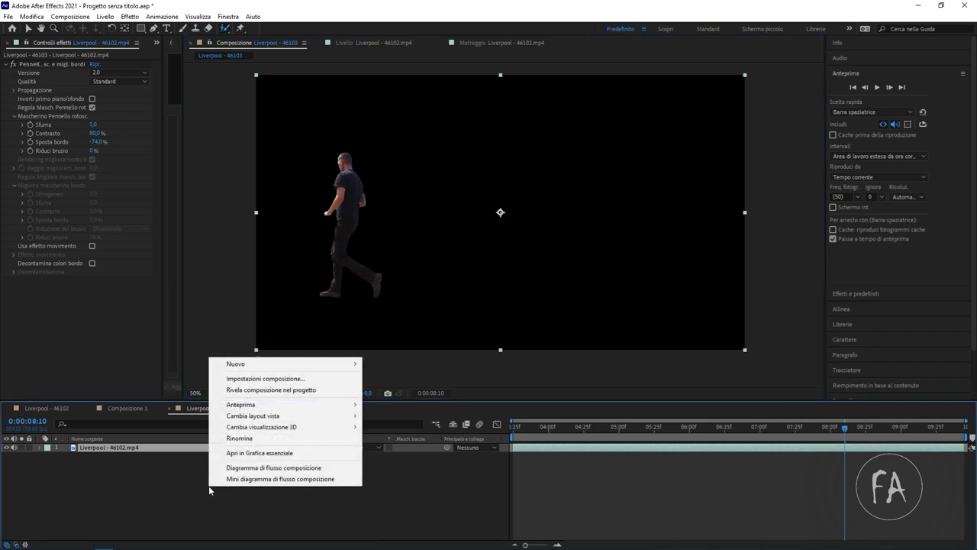
pyautogui.moveTo(297, 368)
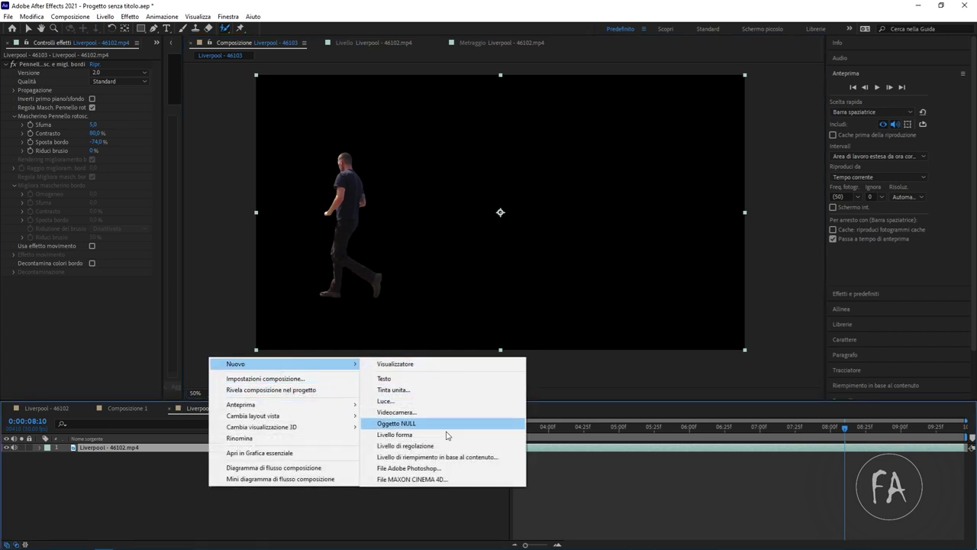
pyautogui.click(447, 390)
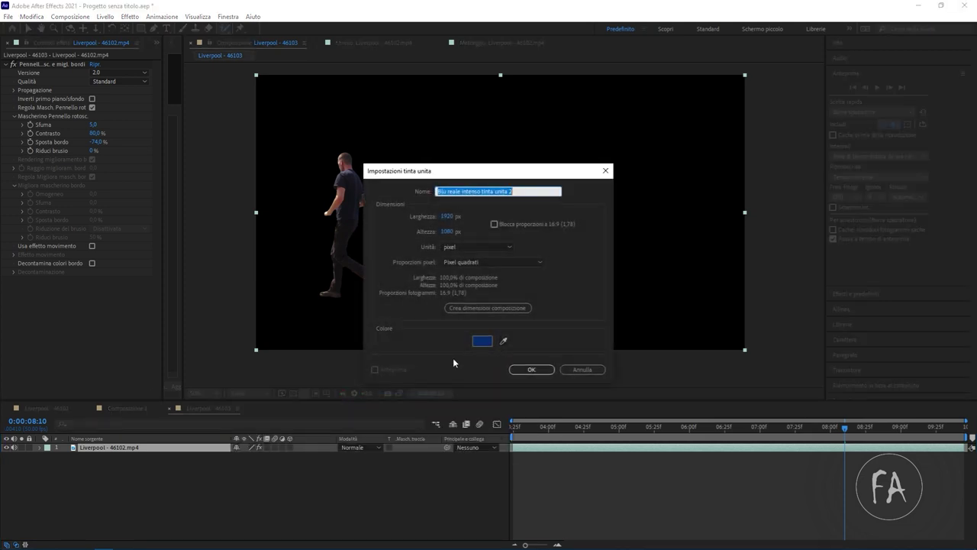
pyautogui.click(484, 341)
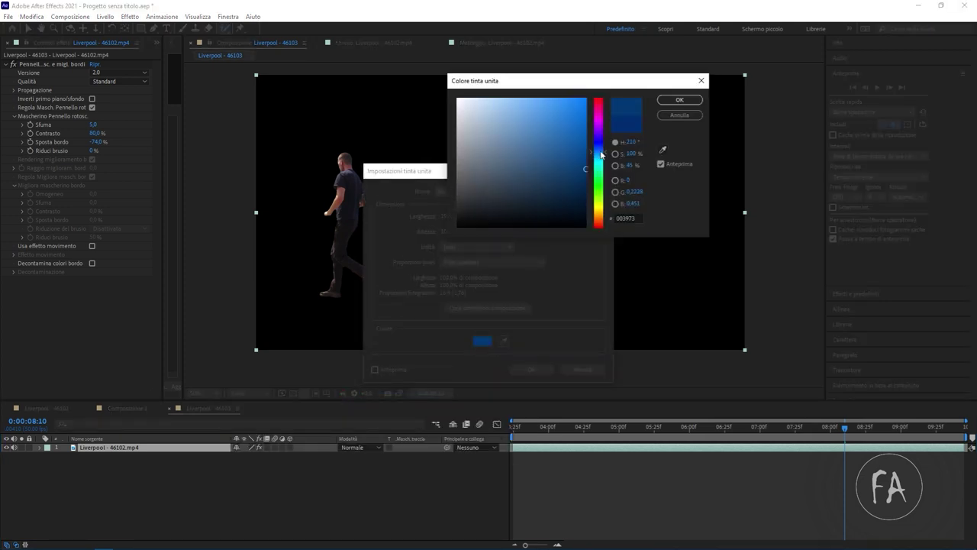
pyautogui.write('4B0082')
pyautogui.click(679, 100)
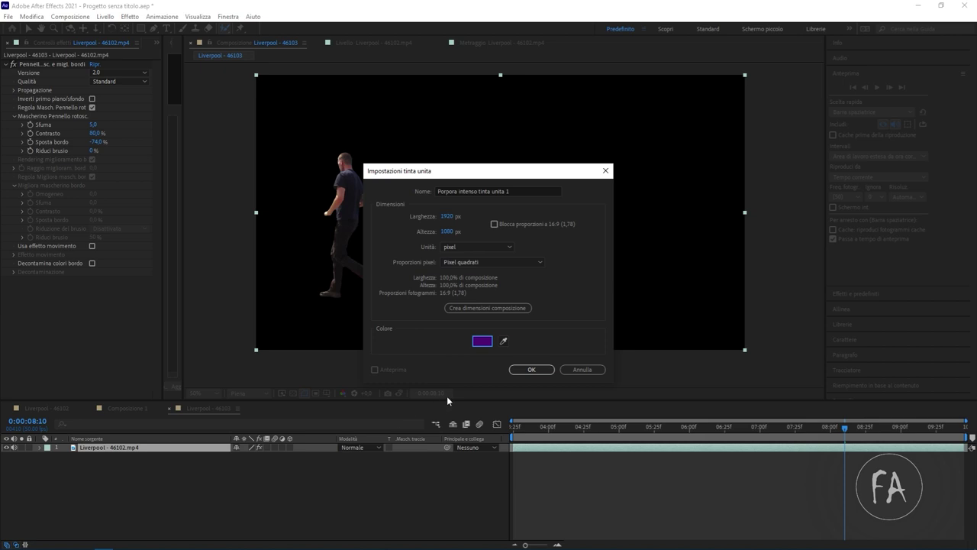
pyautogui.click(519, 369)
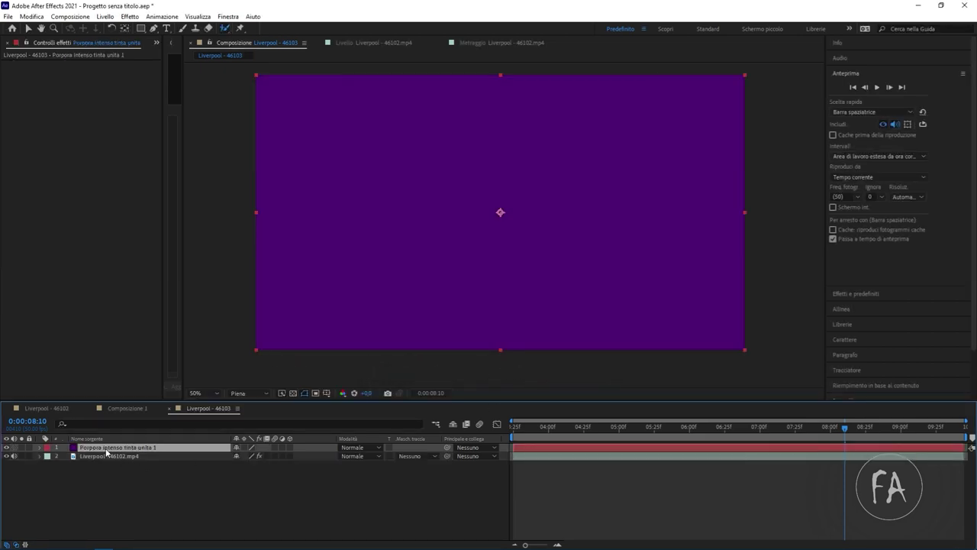
# Step: Move the purple solid beneath the walking man, then delete it from the composition
pyautogui.moveTo(107, 452); pyautogui.dragTo(103, 464)
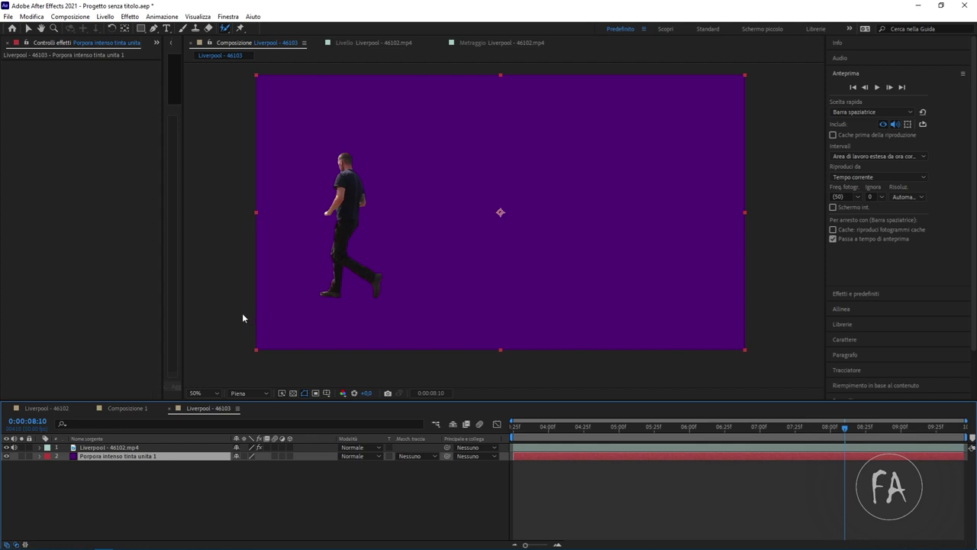
pyautogui.doubleClick(95, 456)
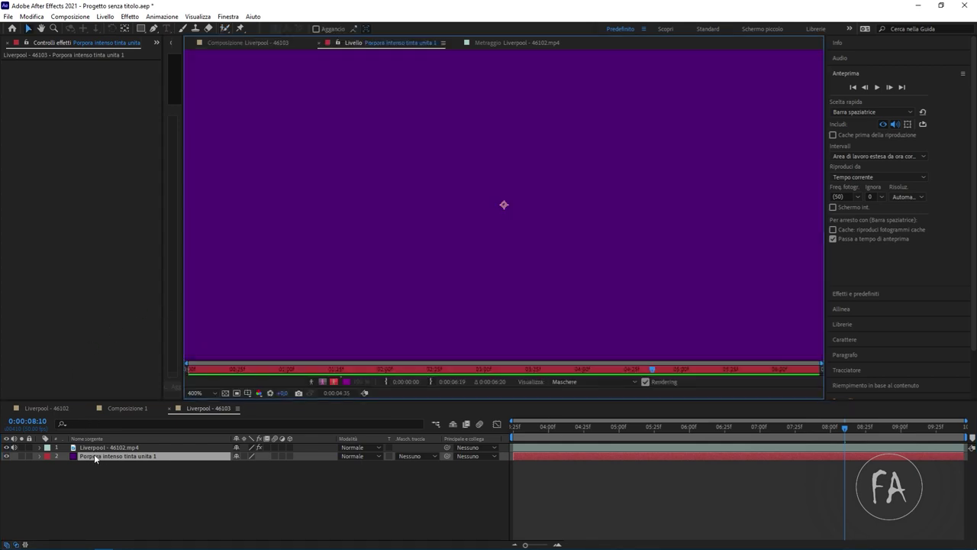
pyautogui.click(246, 43)
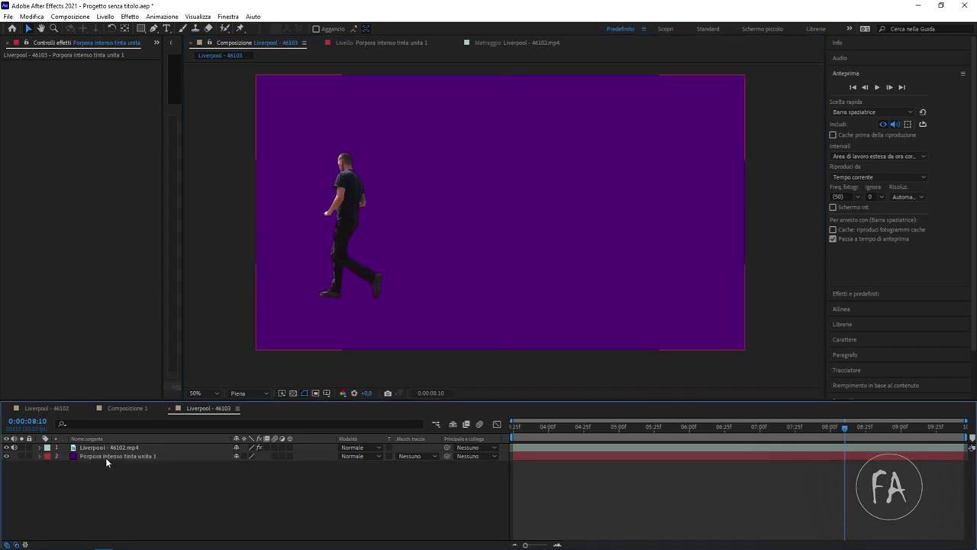
pyautogui.press('Delete')
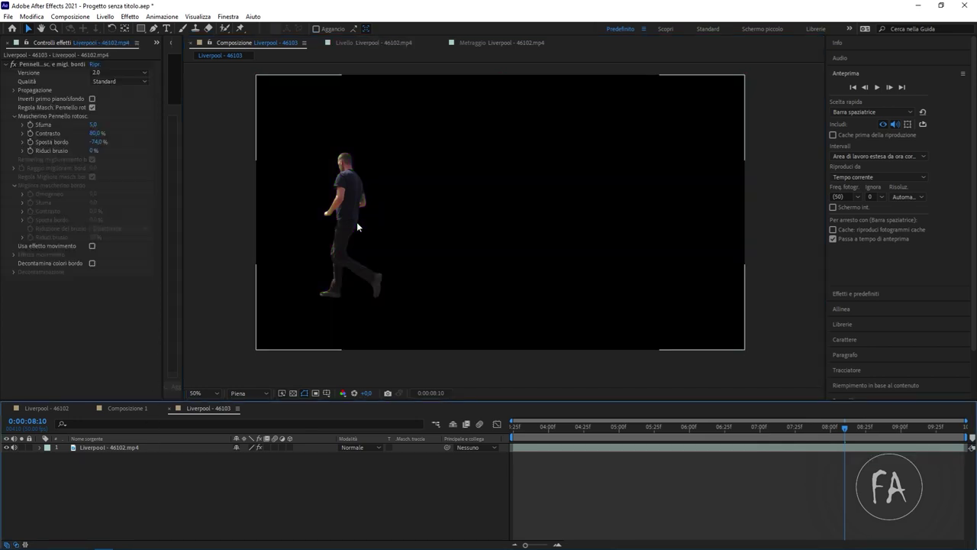
pyautogui.click(313, 253)
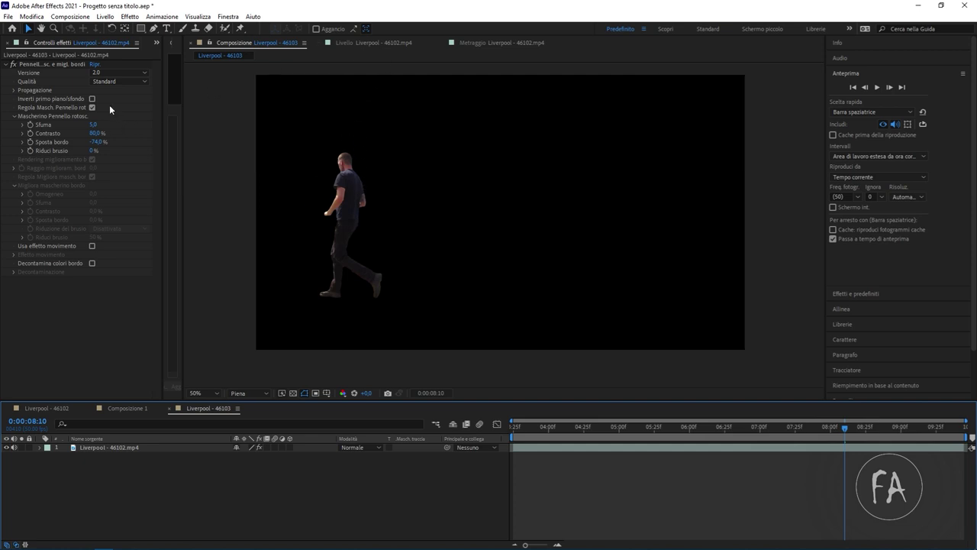
# Step: Import Athlete - 72060.mp4 and place it in the timeline beneath the Liverpool layer
pyautogui.click(155, 44)
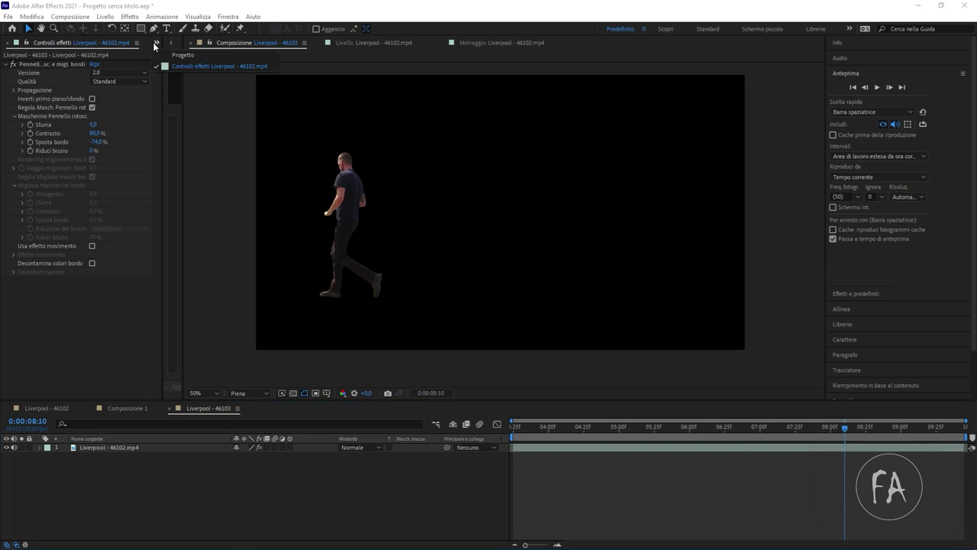
pyautogui.click(155, 44)
pyautogui.click(162, 52)
pyautogui.click(35, 145)
pyautogui.doubleClick(50, 194)
pyautogui.click(465, 276)
pyautogui.press('Return')
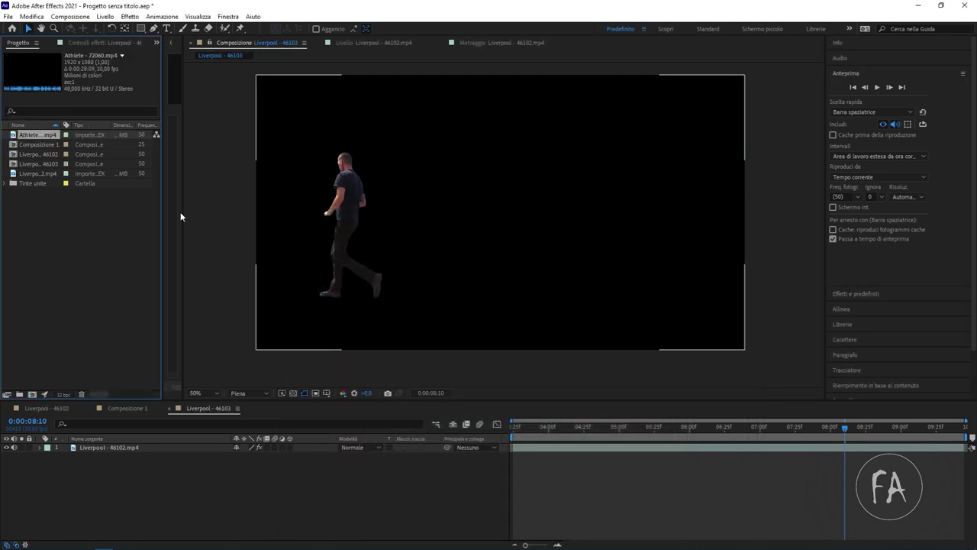
pyautogui.moveTo(35, 136); pyautogui.dragTo(46, 452)
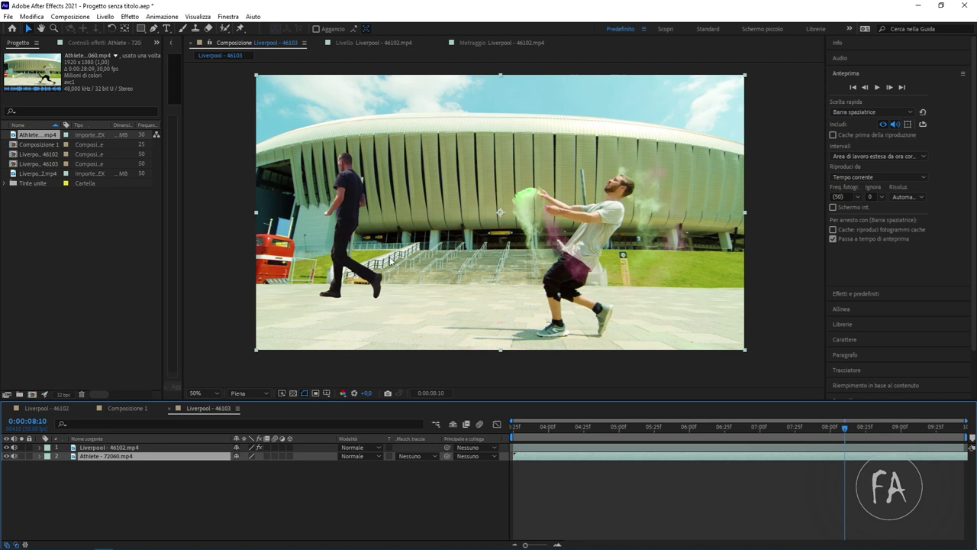
pyautogui.click(525, 427)
# Step: Preview the walking man composited over the Athlete stadium clip
pyautogui.press('space')
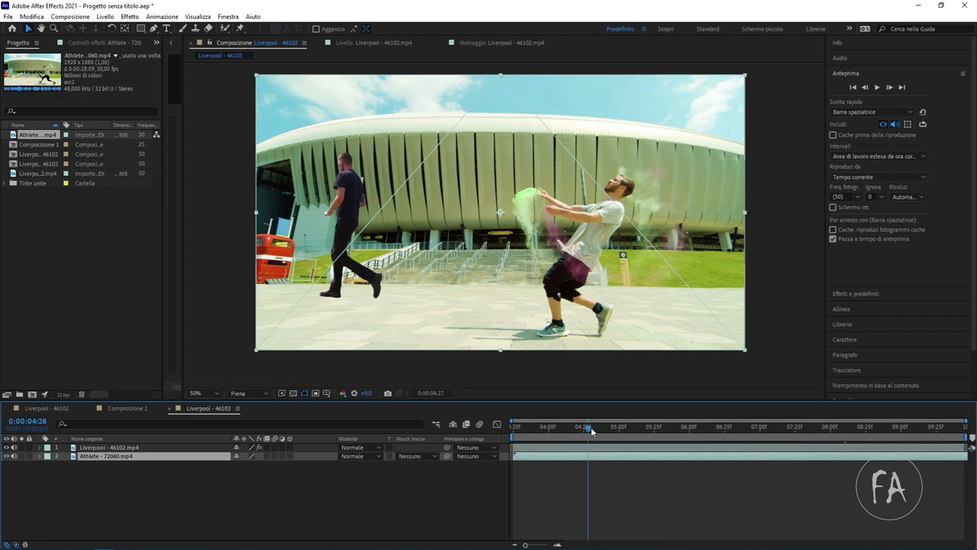